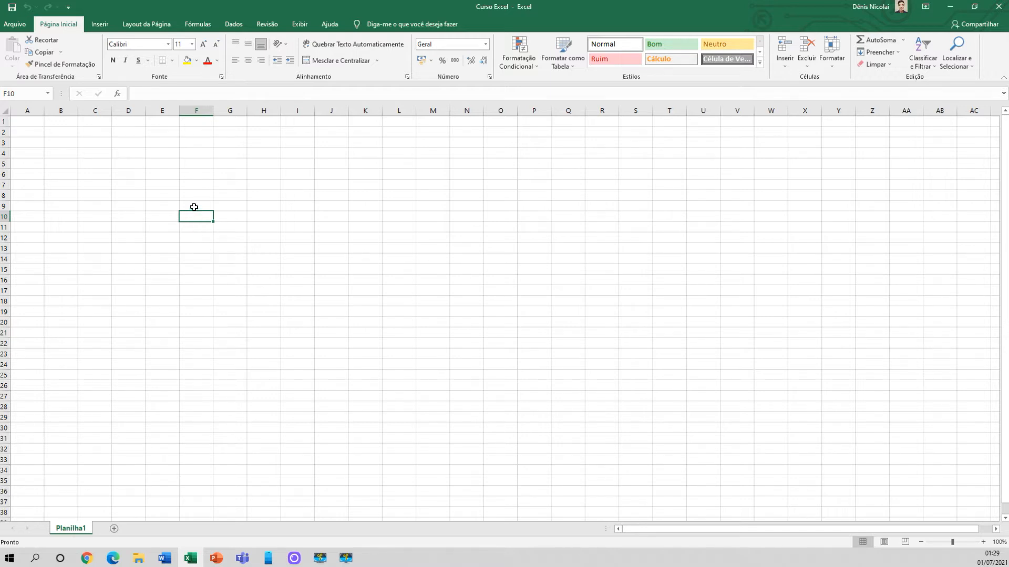
Enter the formula =2+2 in cell E6 and select the cell to check its formula.
scroll(194, 207, up, 3)
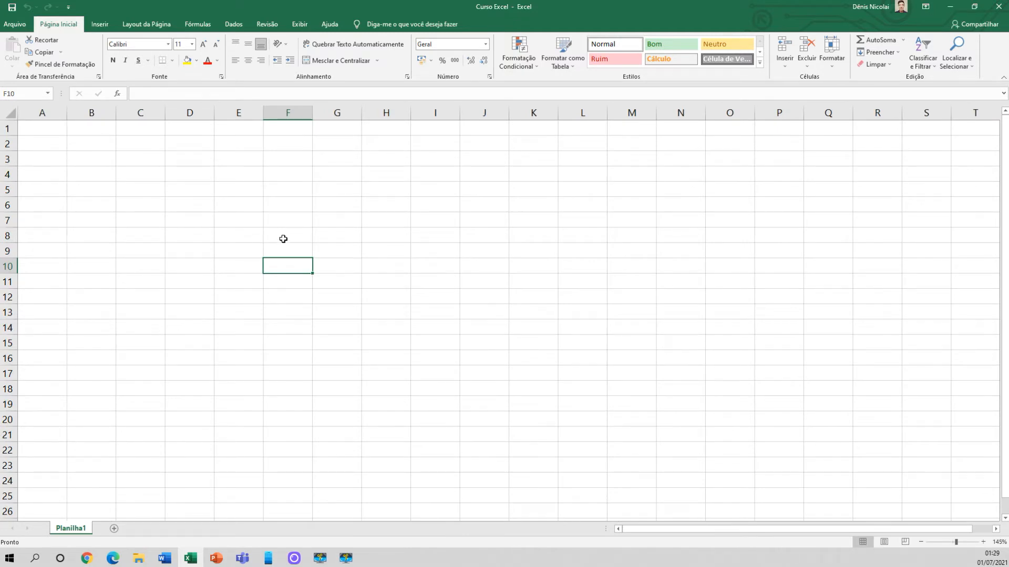
click(243, 201)
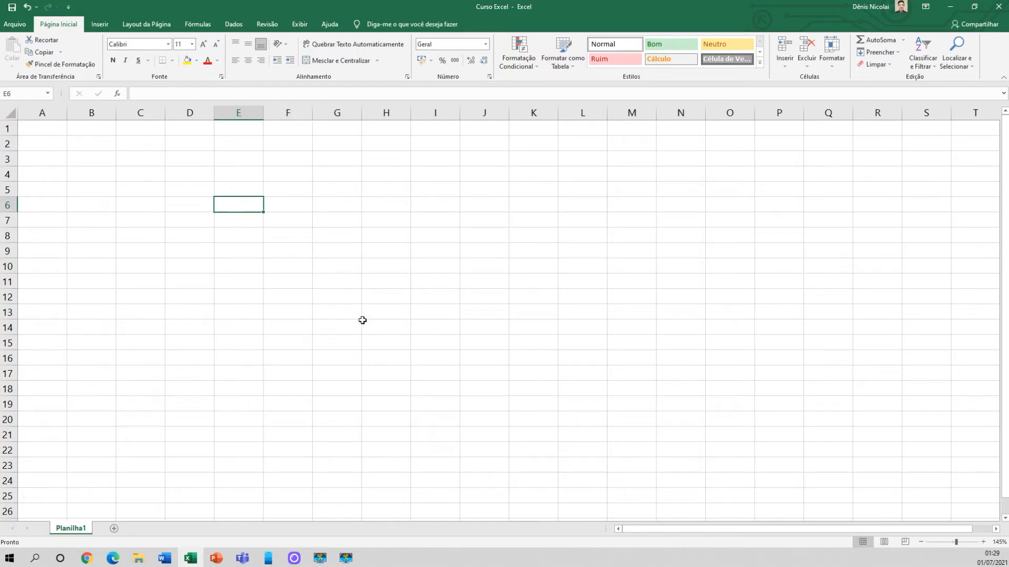
text(=)
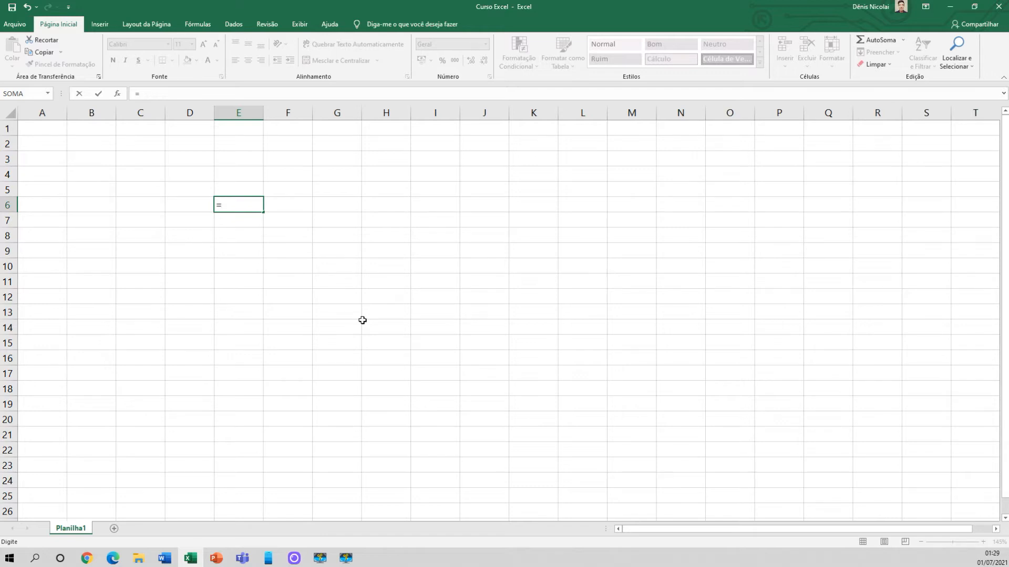
text(2+2)
key(Return)
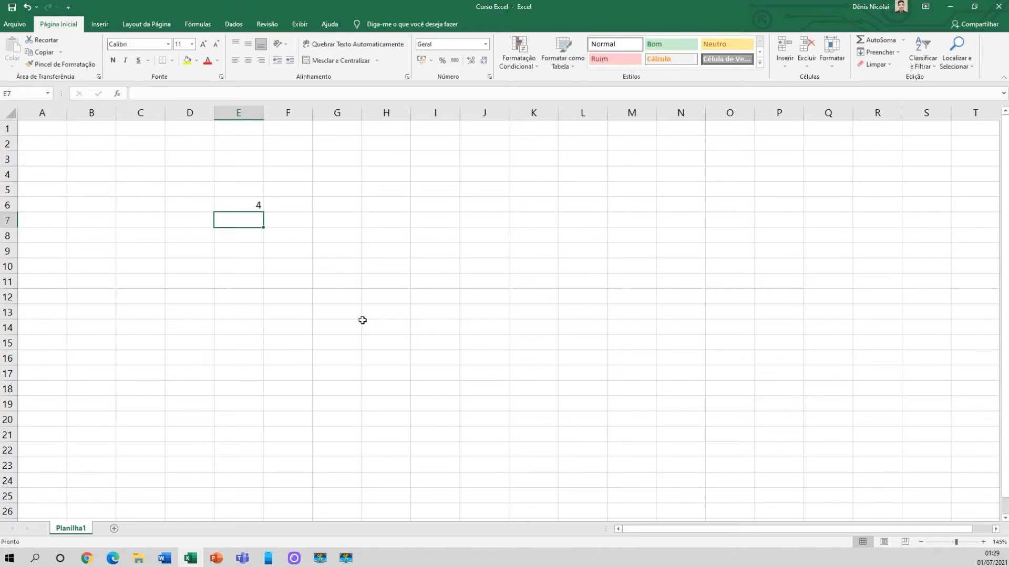
click(245, 206)
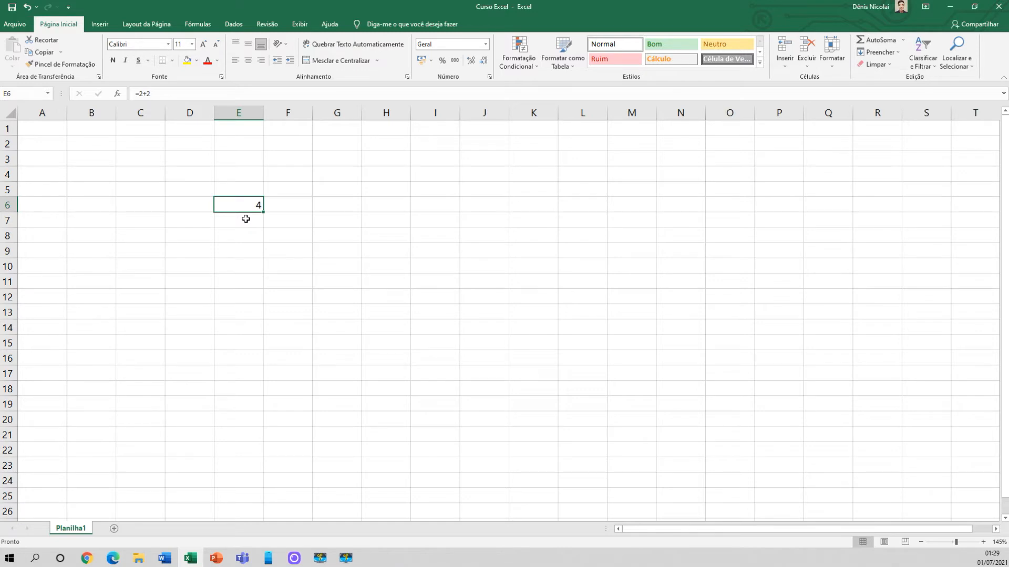
Enter a lone equals sign in cell E7.
click(245, 219)
text(=)
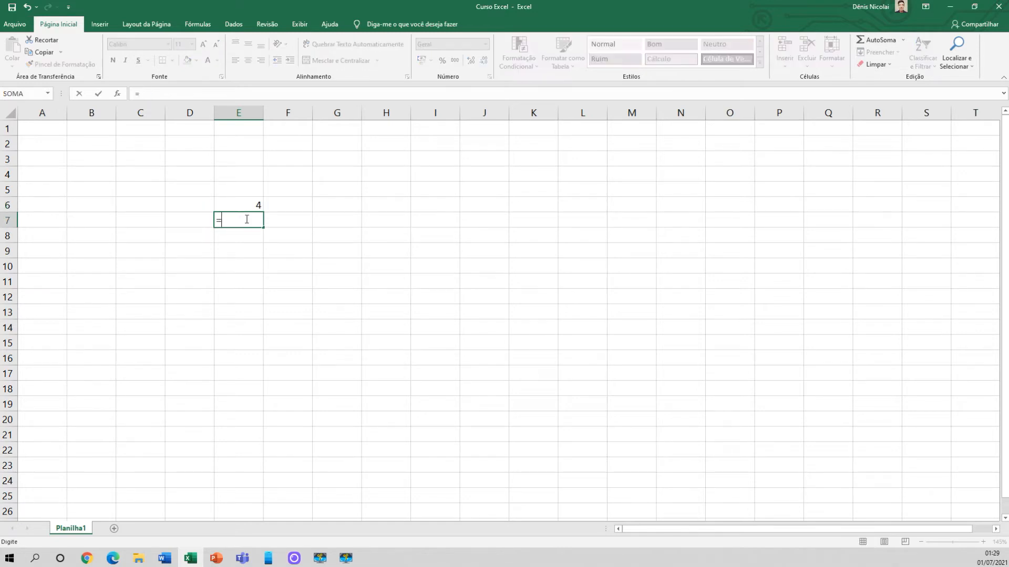
key(Return)
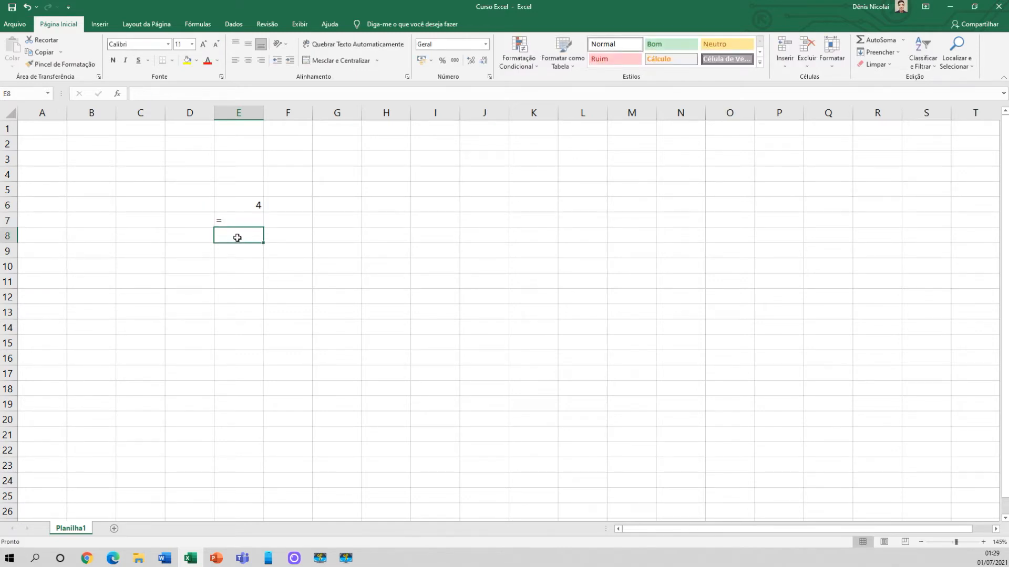
Enter 2+2 without an equals sign in cell E8 and reselect the cell.
text(2)
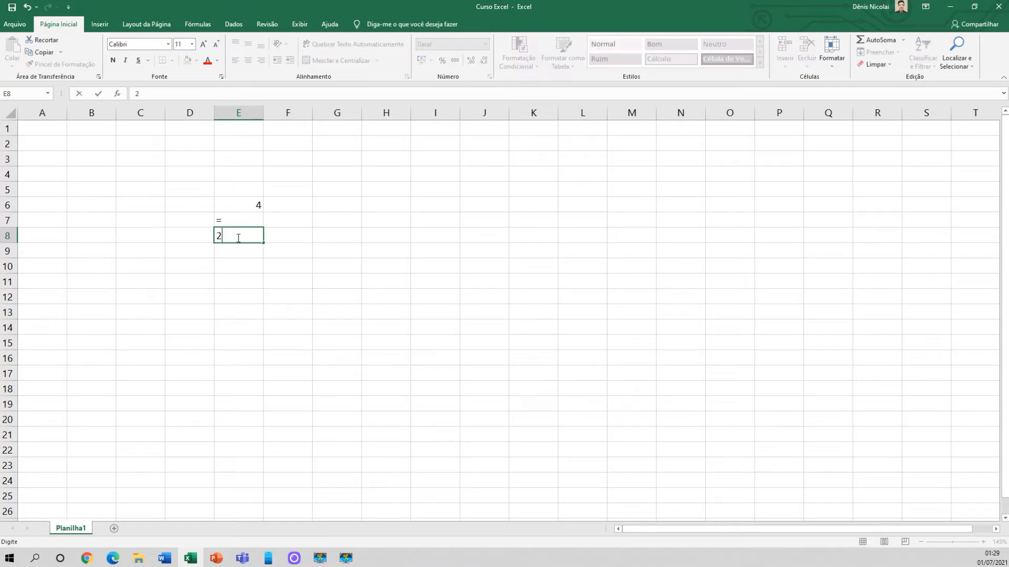
text(+2)
key(Return)
click(235, 239)
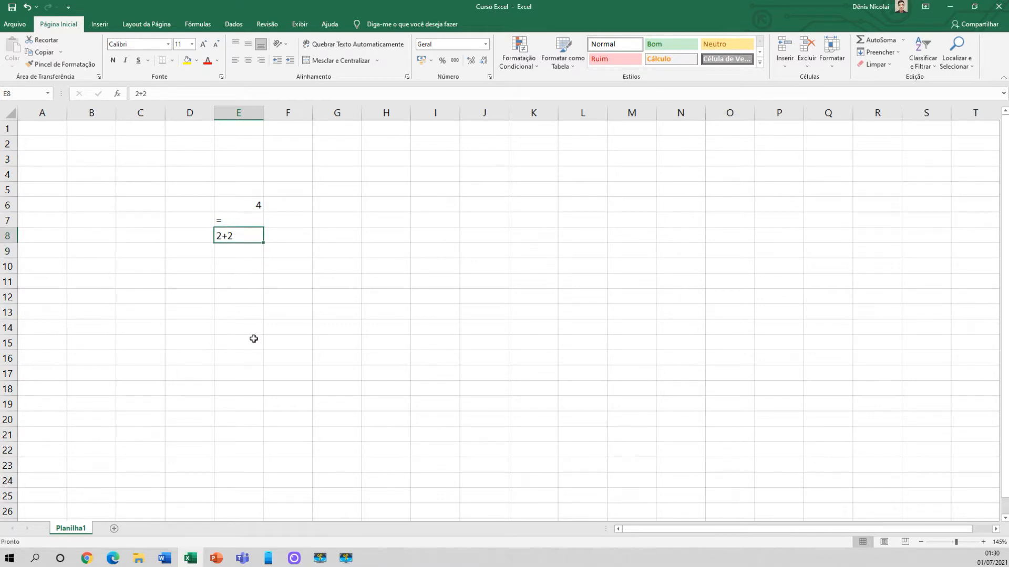
Add an equals sign in front of 2+2 in cell E8 so it becomes the formula =2+2.
click(223, 247)
double_click(221, 236)
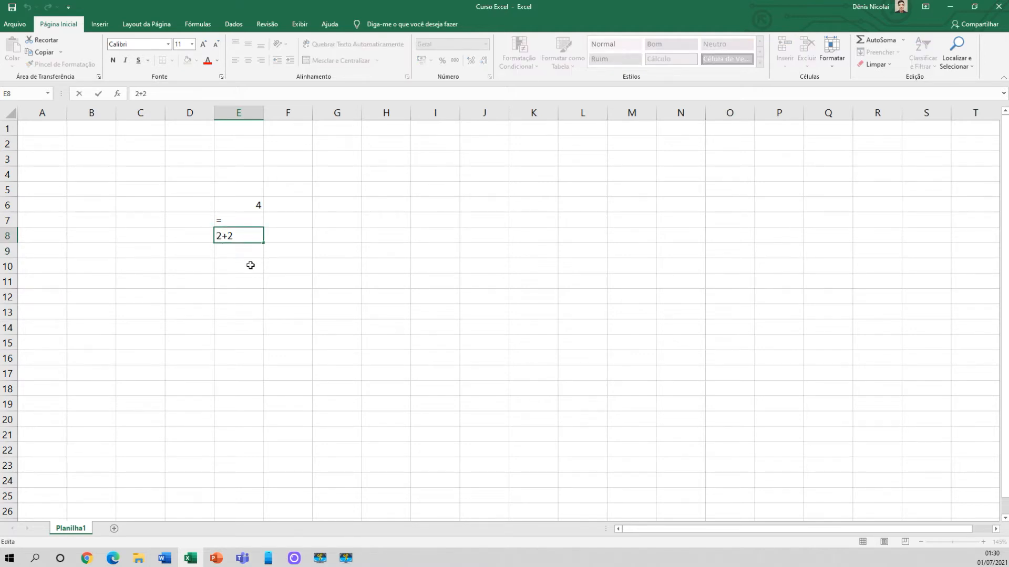
text(=)
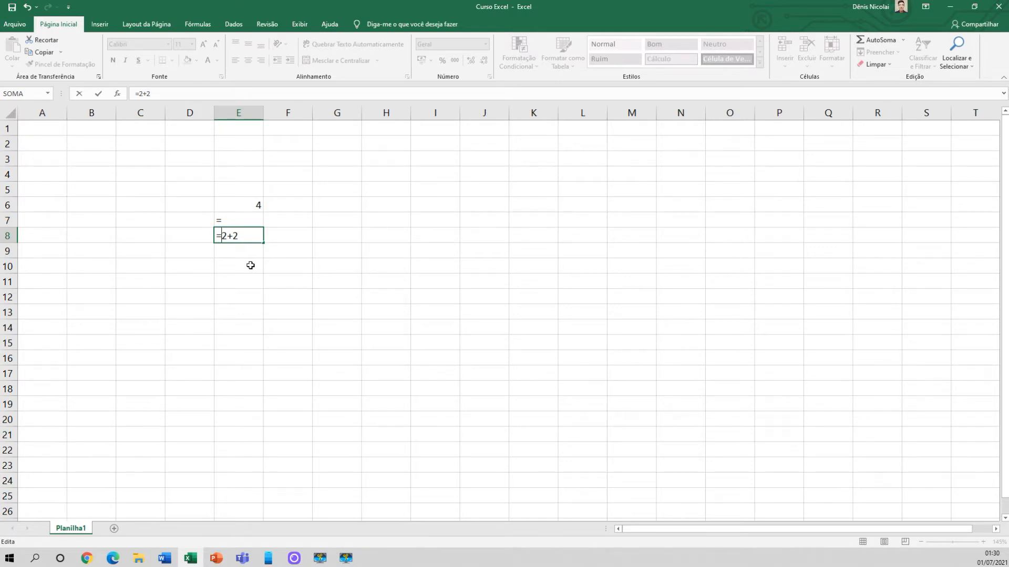
key(Right)
key(Right)
key(Return)
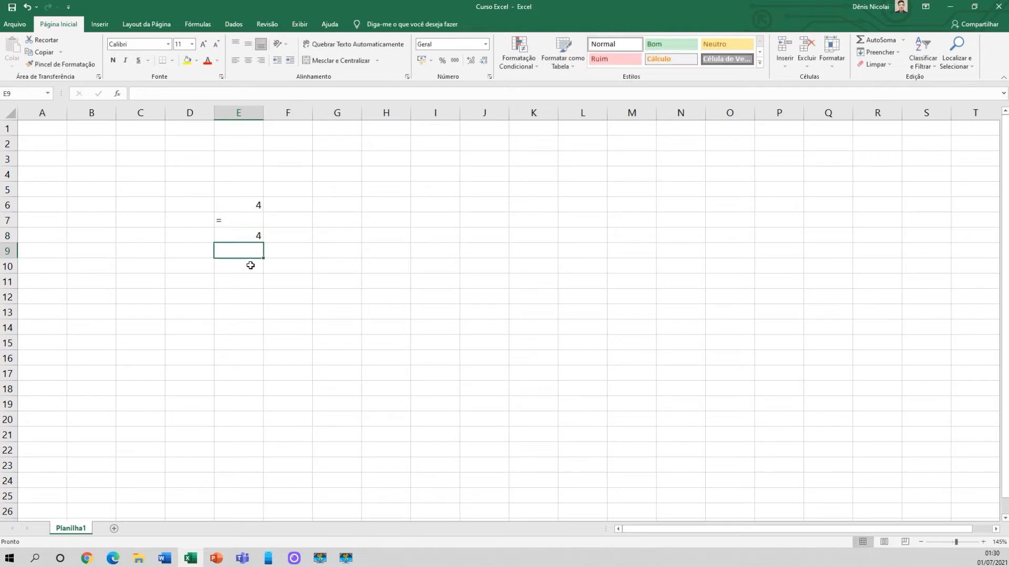
click(242, 235)
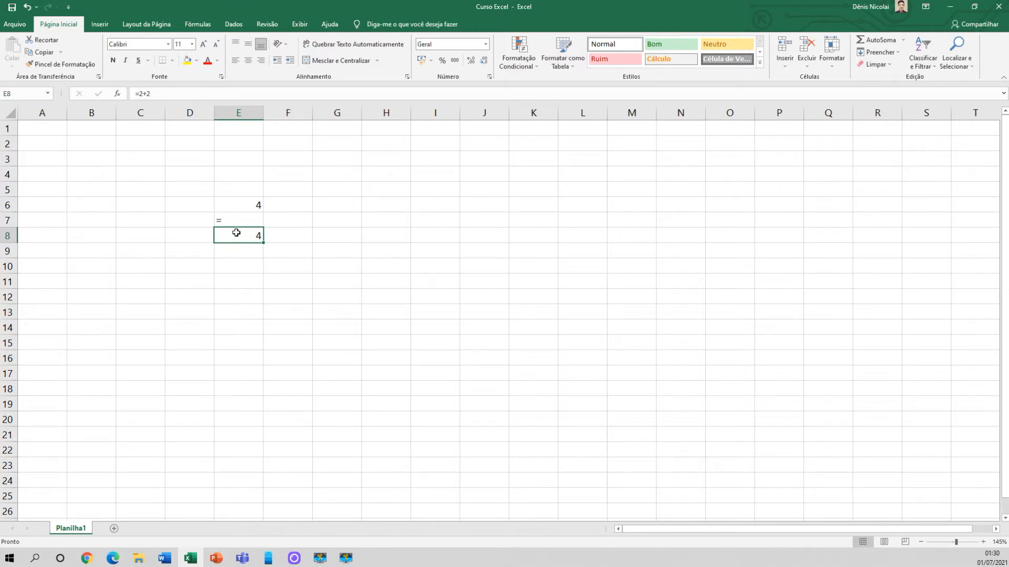
drag(157, 96, 134, 95)
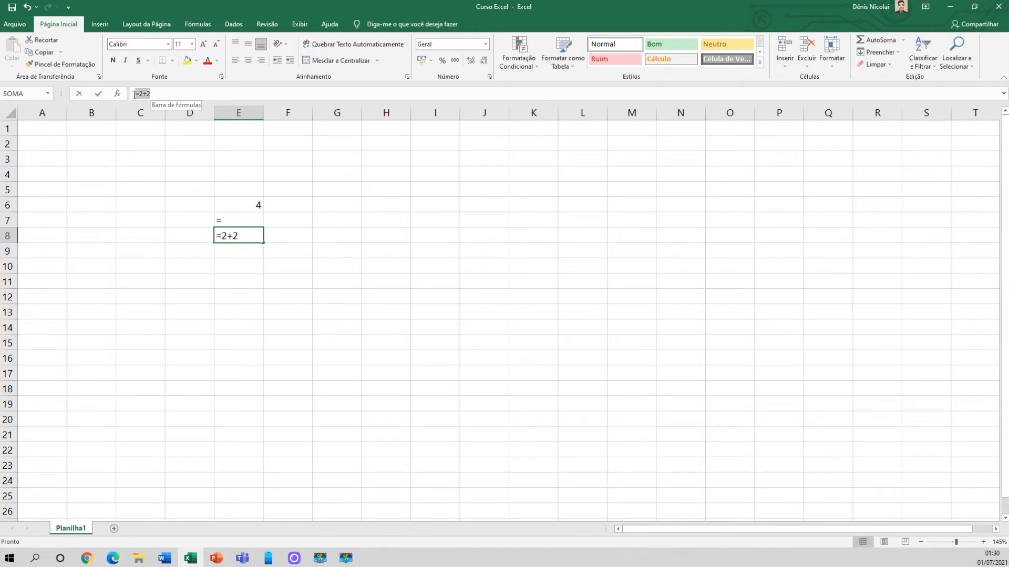
text(=)
click(239, 251)
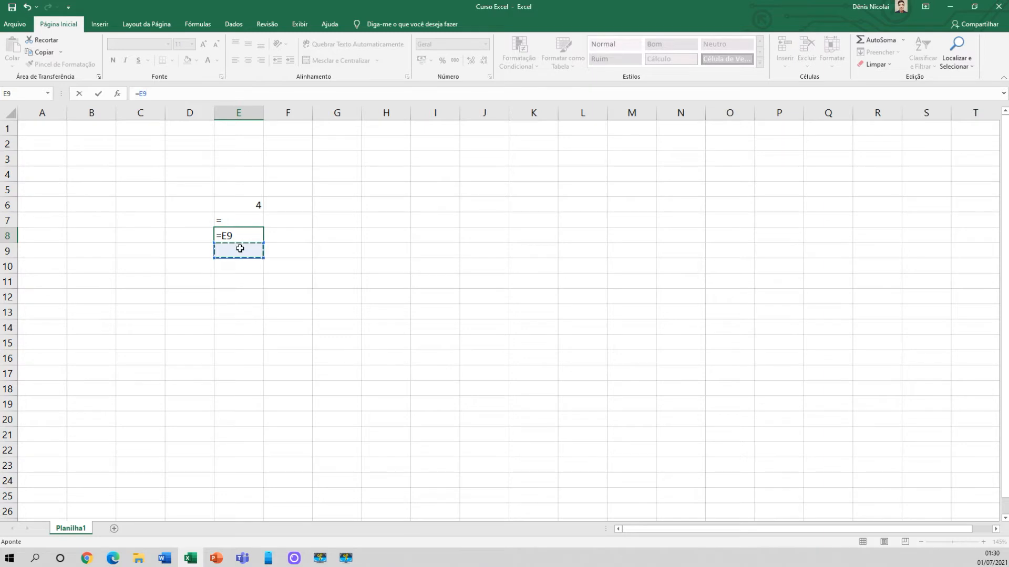
key(Escape)
Extend the formula in cell E8 with a division by 4, making it =2+2/4.
double_click(238, 235)
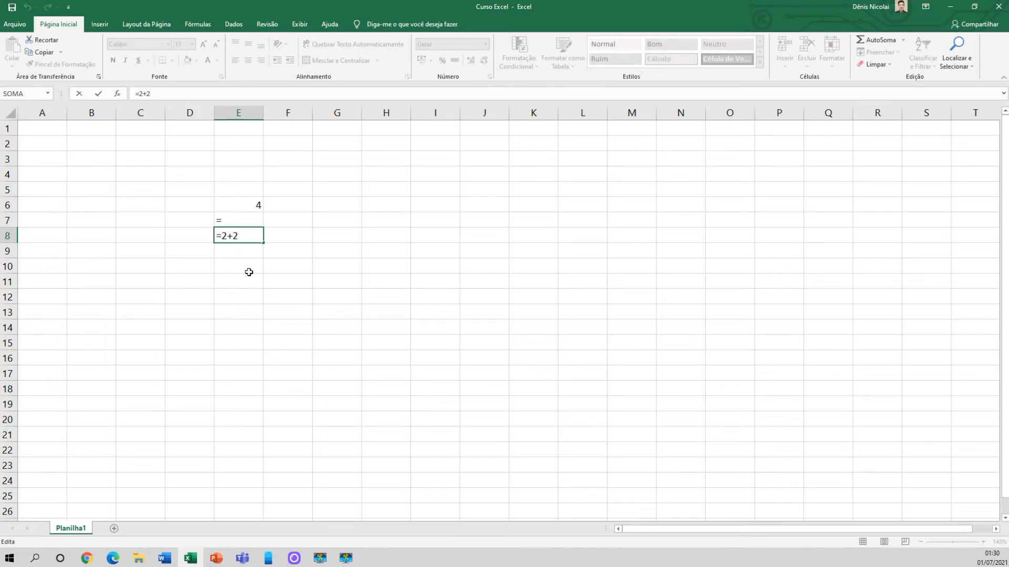
text(/4)
key(Return)
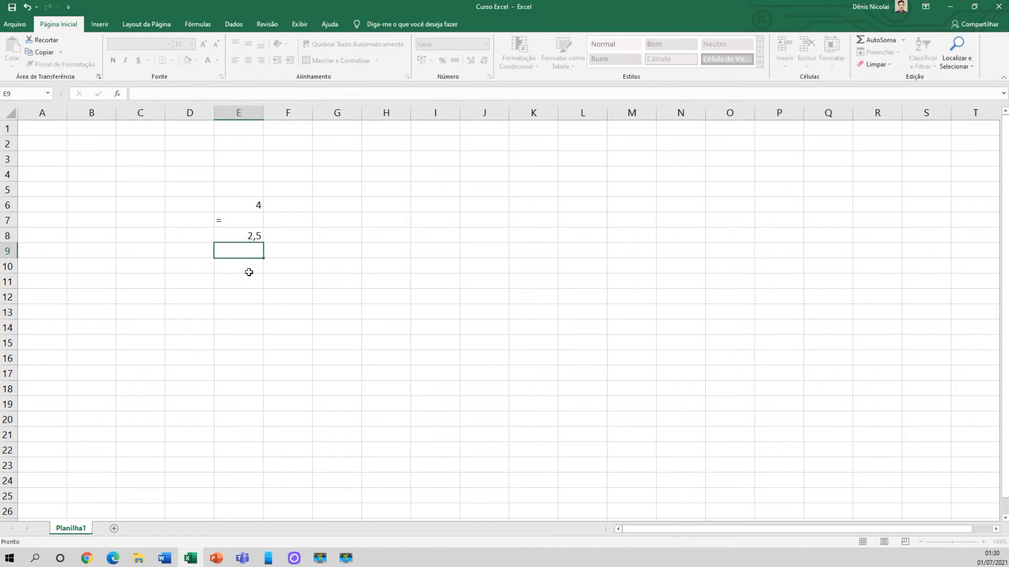
Put parentheses around the division in cell E8 so the formula reads =2+(2/4).
double_click(243, 235)
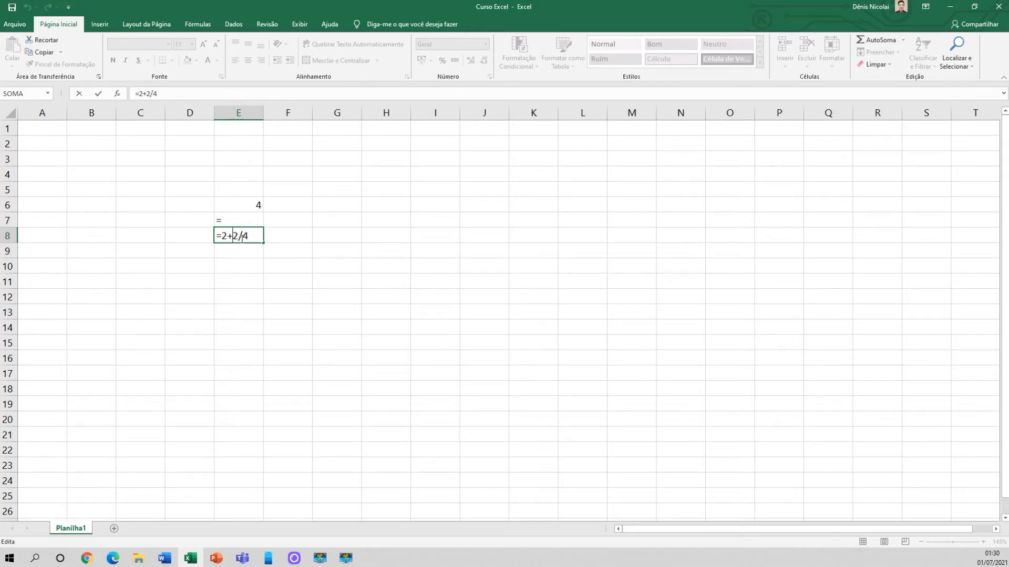
text(()
click(240, 252)
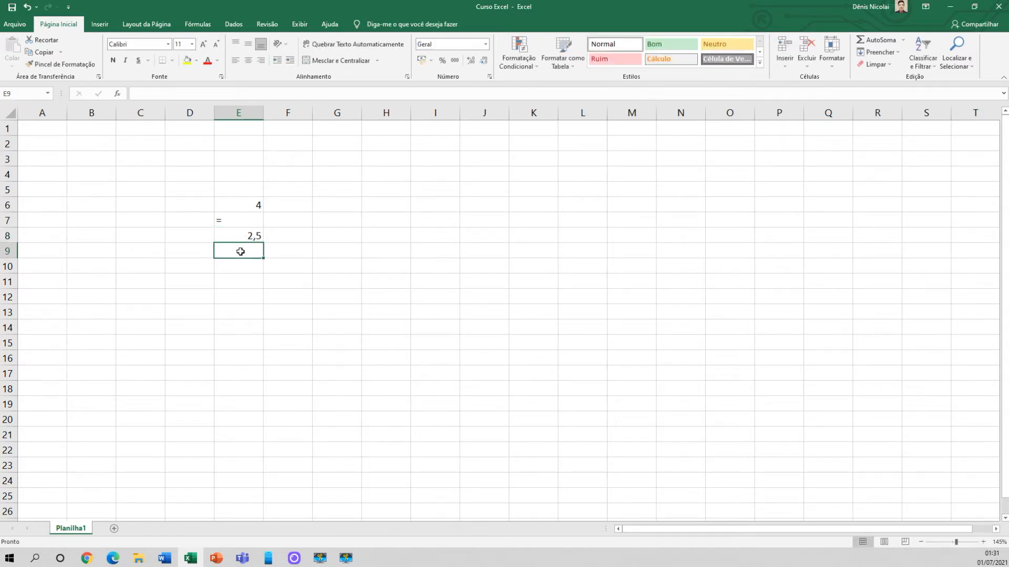
Regroup the formula in cell E8 so the parentheses enclose the addition, as =(2+2)/4.
click(237, 235)
double_click(226, 236)
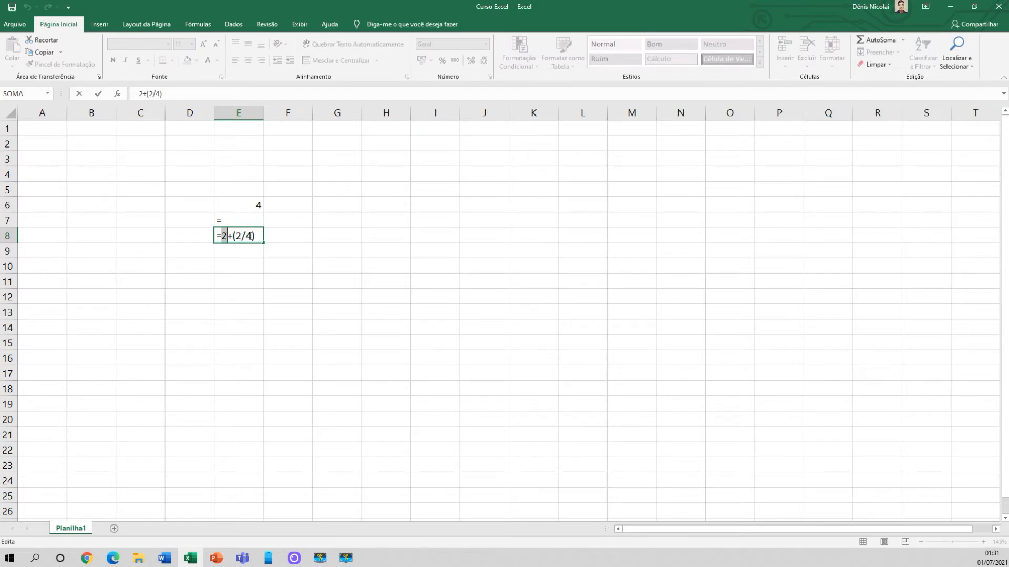
click(235, 236)
key(BackSpace)
click(222, 236)
text((2+2))
click(259, 237)
key(BackSpace)
drag(221, 236, 234, 237)
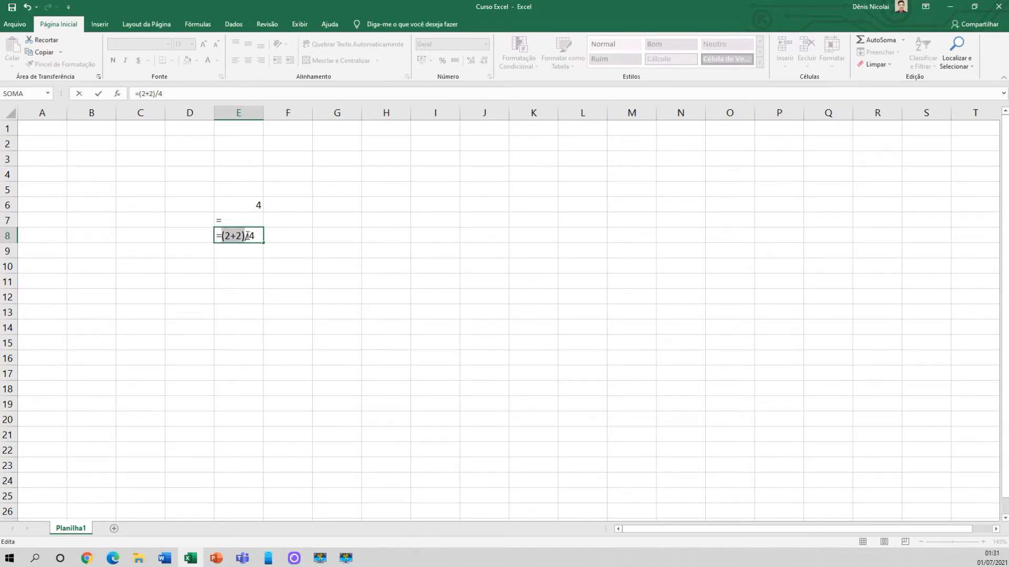
drag(247, 236, 255, 236)
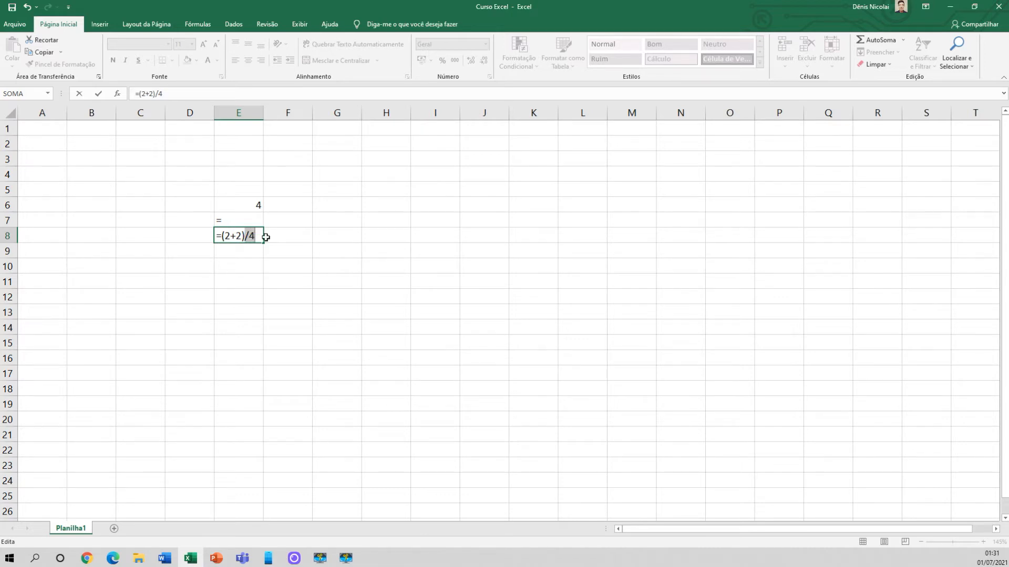
click(260, 236)
key(Return)
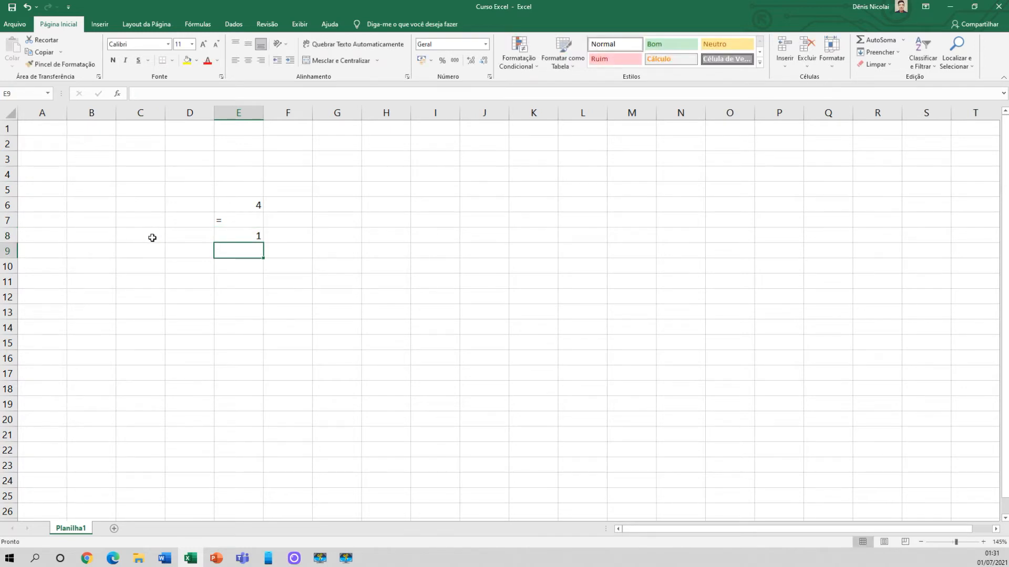
double_click(238, 236)
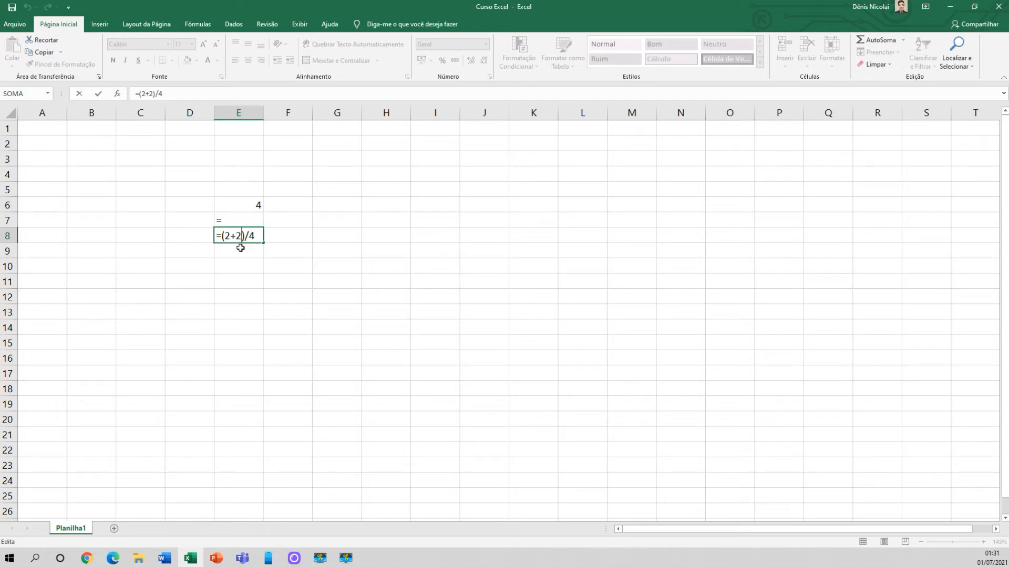
click(240, 248)
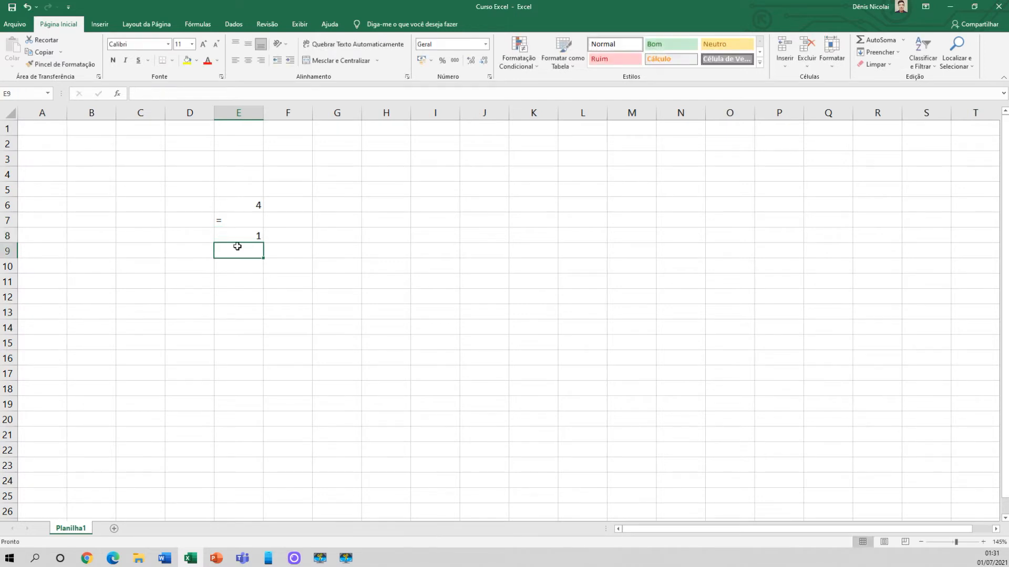
click(222, 220)
text(=)
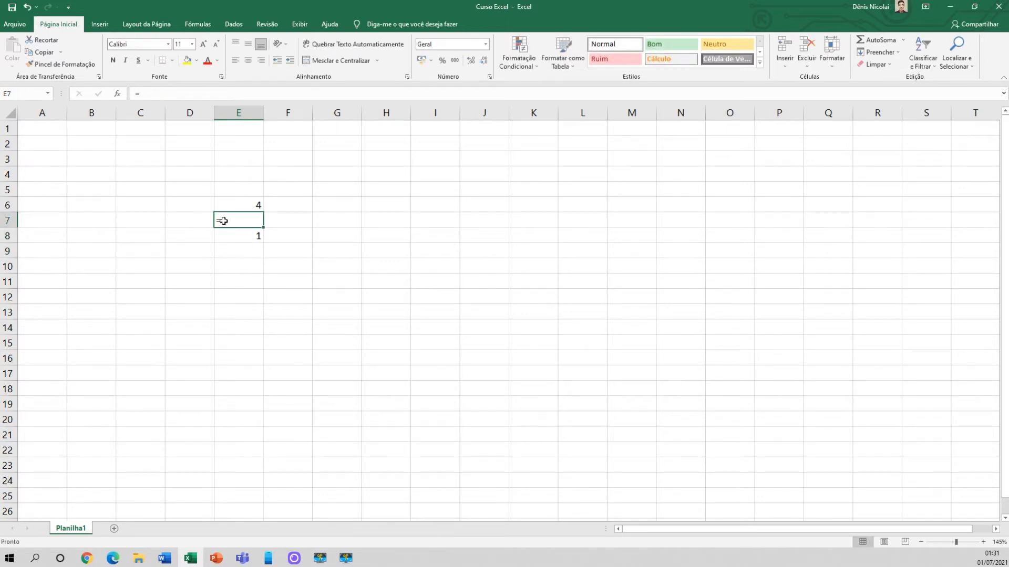
click(230, 237)
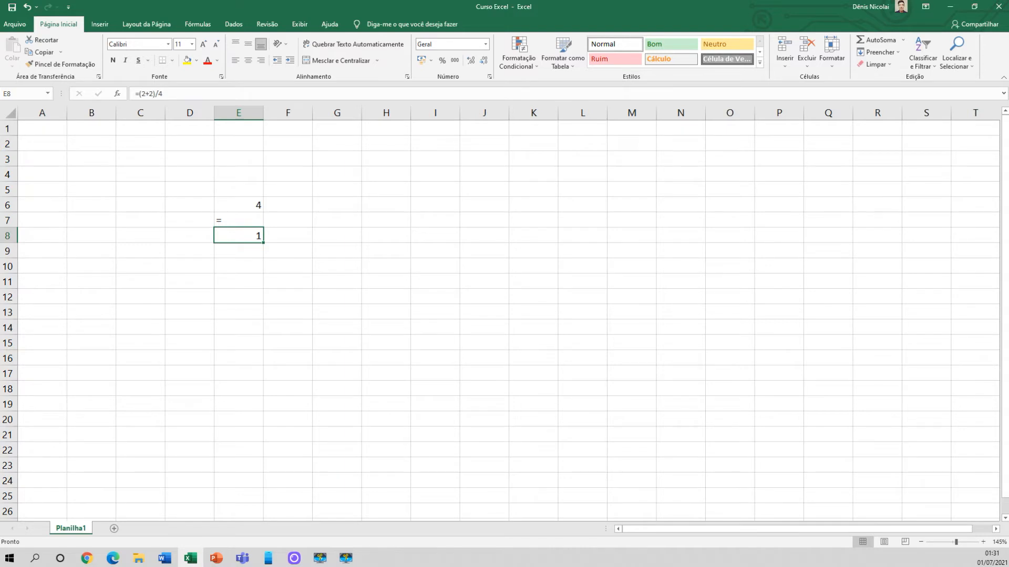
Enter the text FUNÇÕES in cell E10, all in capital letters.
click(226, 268)
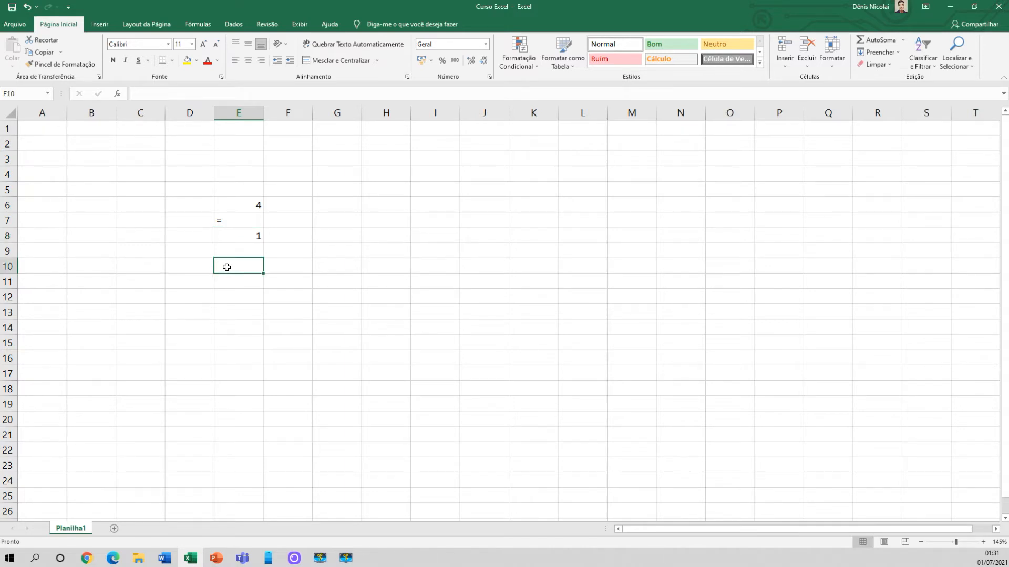
text(funçÕES)
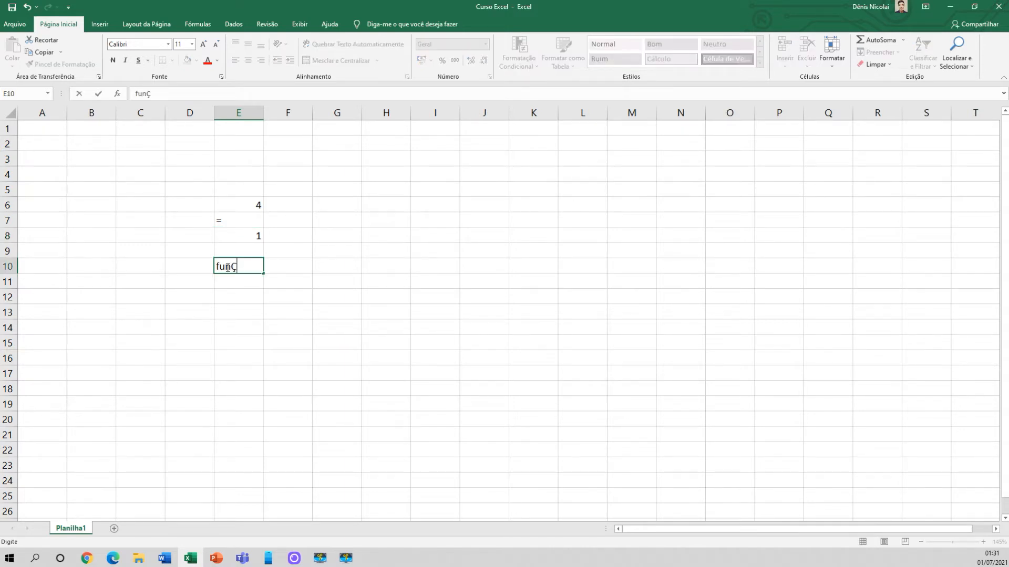
key(Return)
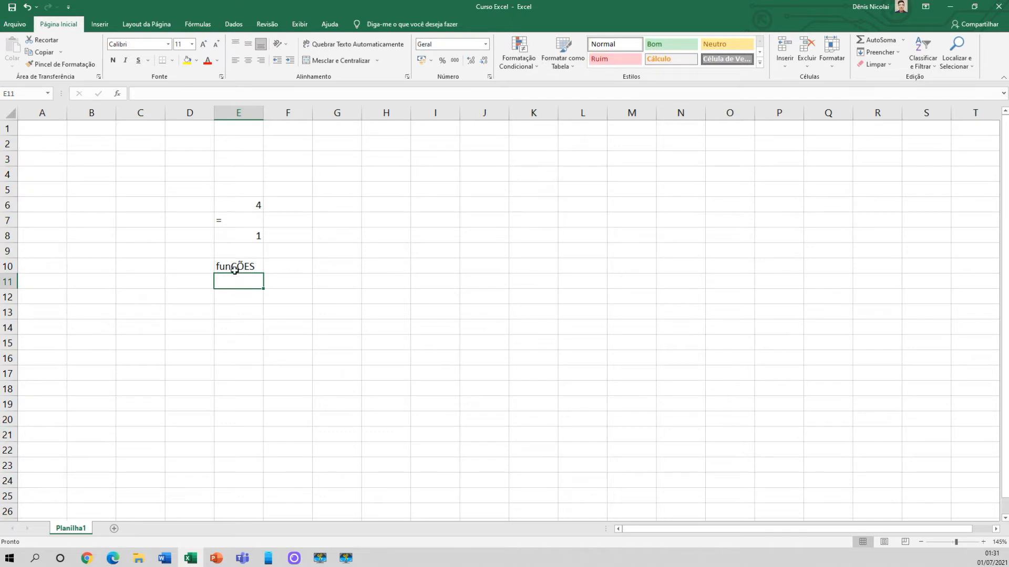
double_click(236, 268)
drag(257, 267, 214, 267)
text(FUNÇÕES)
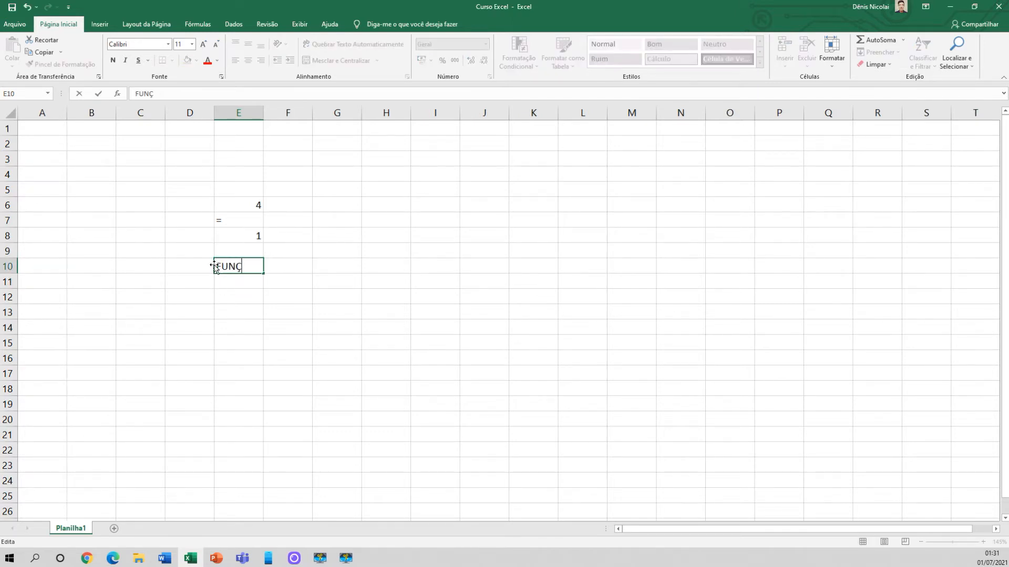
key(Return)
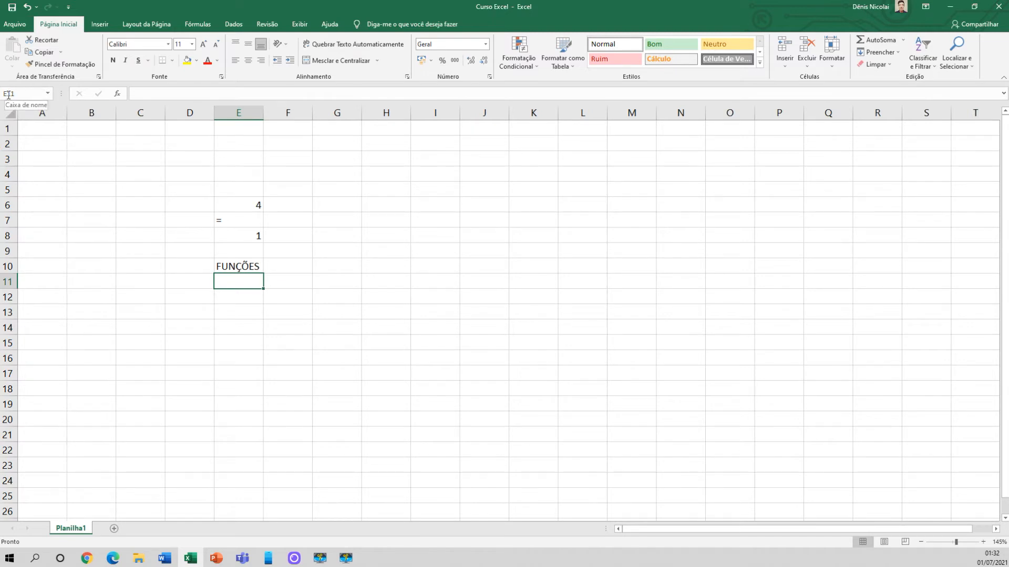
Select the empty cells from C6 down to C15.
click(136, 201)
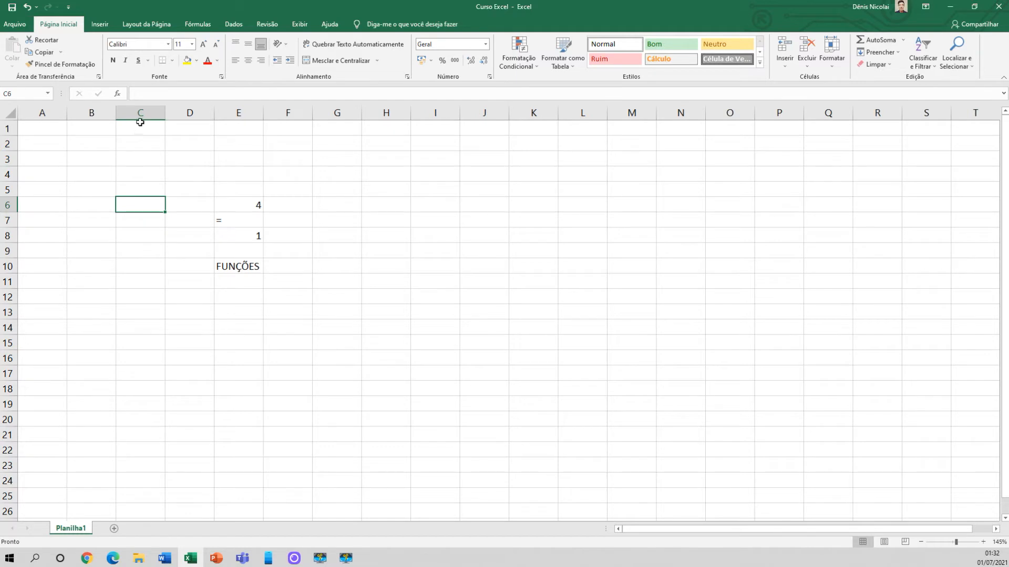
click(25, 95)
drag(146, 205, 144, 366)
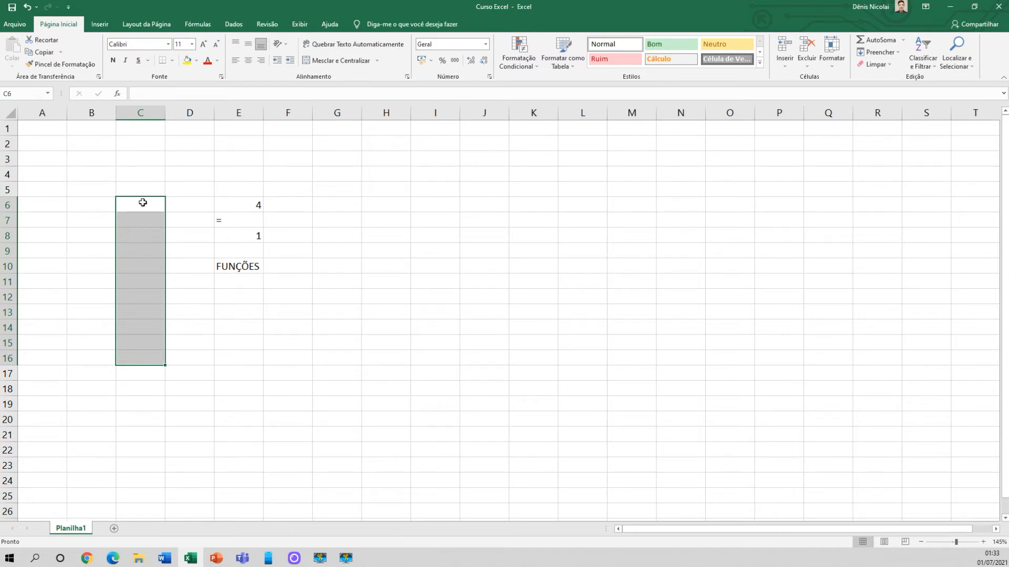
drag(143, 203, 136, 334)
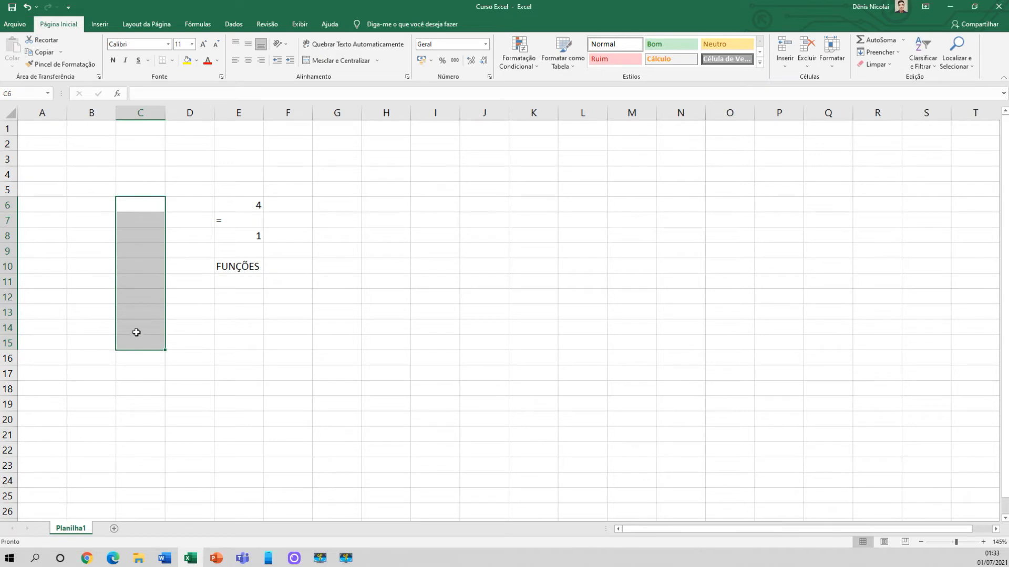
Select example cell ranges, C6 down to C14 and several rectangular blocks starting at G7, ending with G7 to J12.
drag(150, 209, 146, 328)
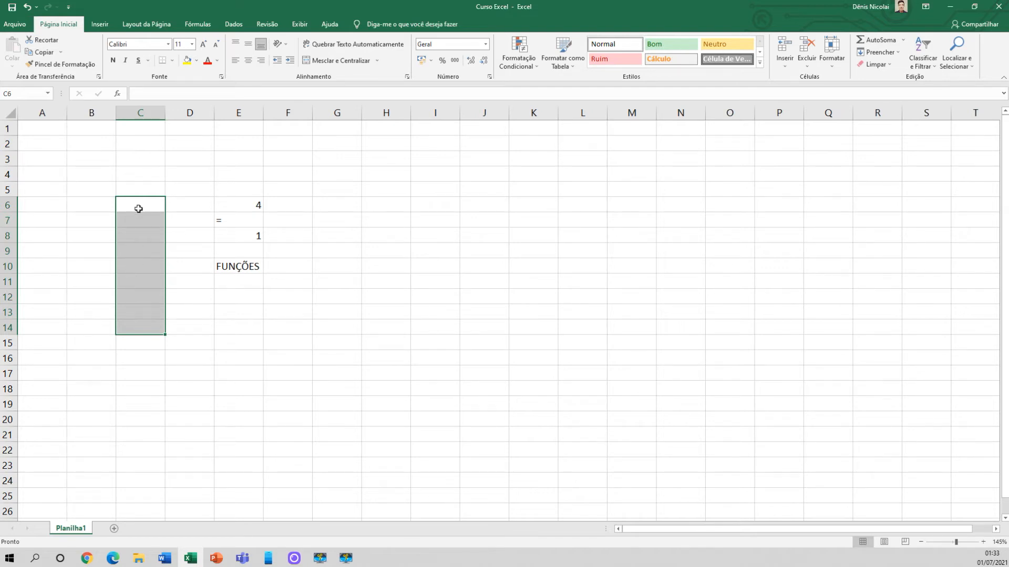
drag(317, 217, 464, 323)
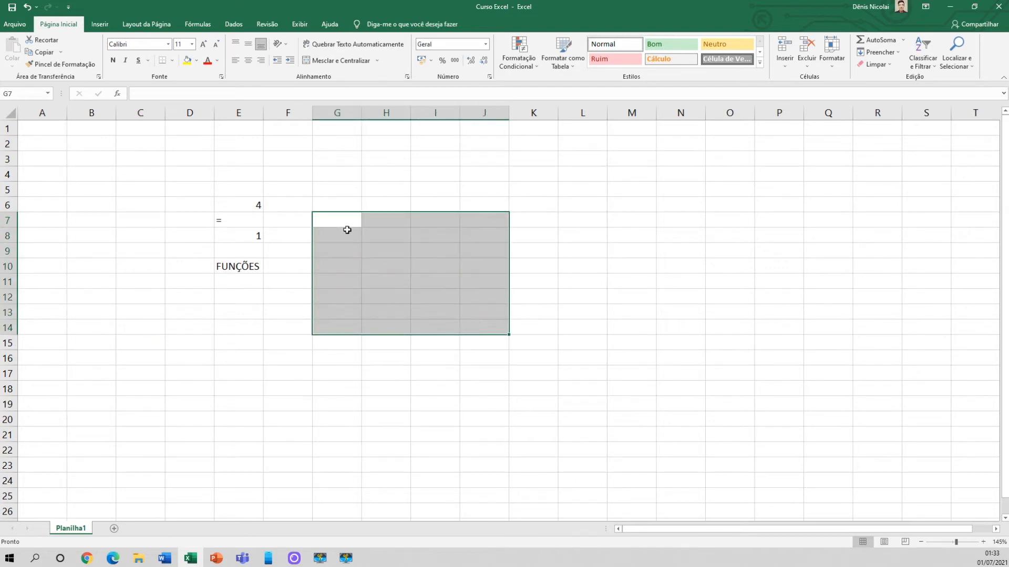
drag(342, 218, 433, 247)
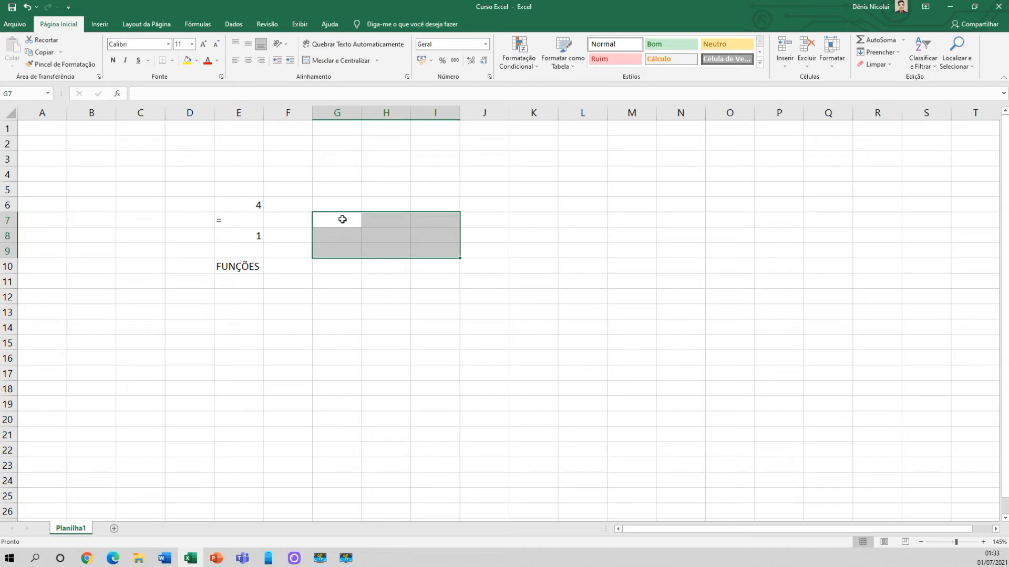
drag(343, 219, 527, 279)
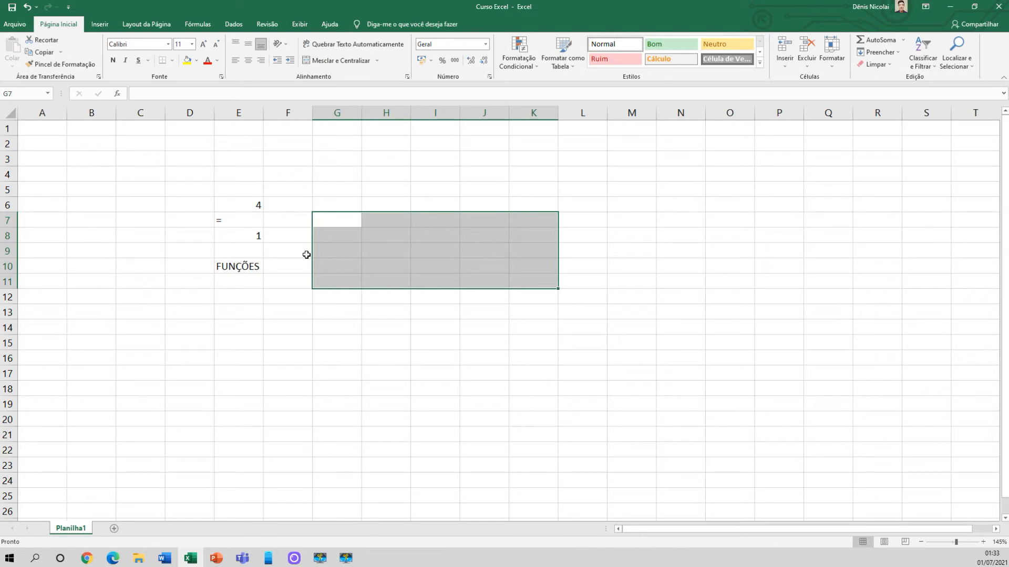
drag(342, 221, 475, 290)
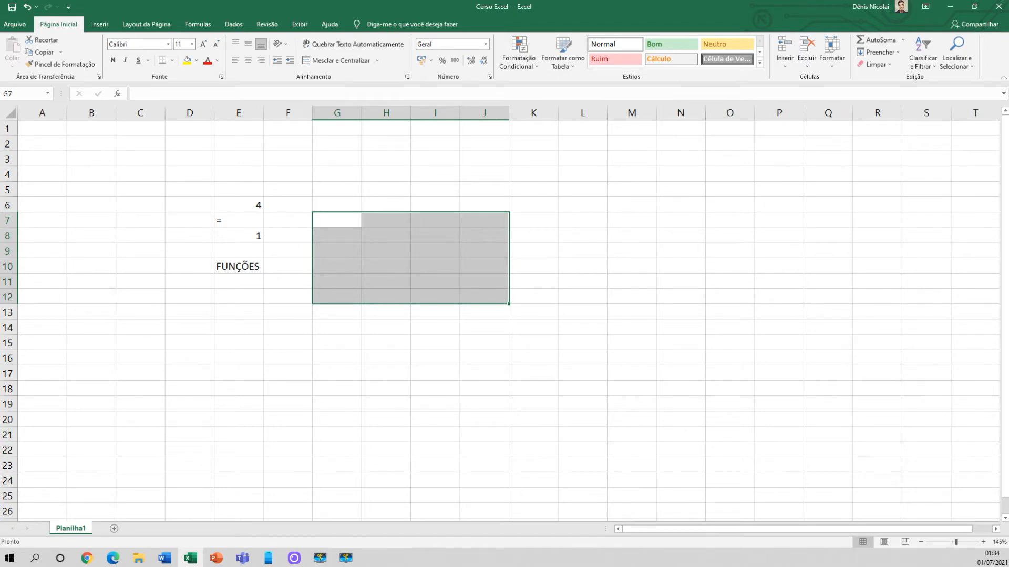
Enter the arithmetic operators +, - and * one per cell in G7, G8 and G9.
click(347, 225)
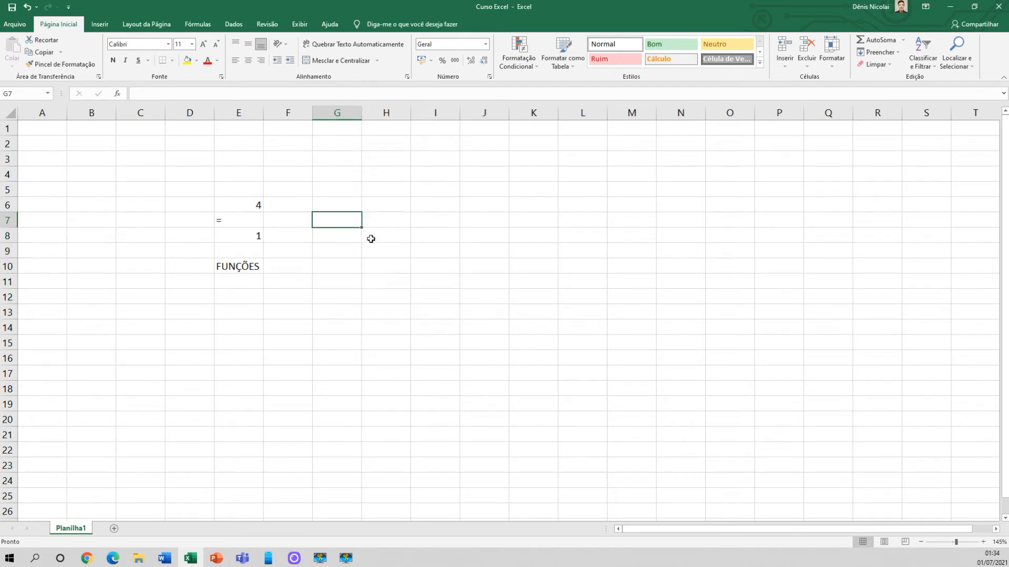
text(+)
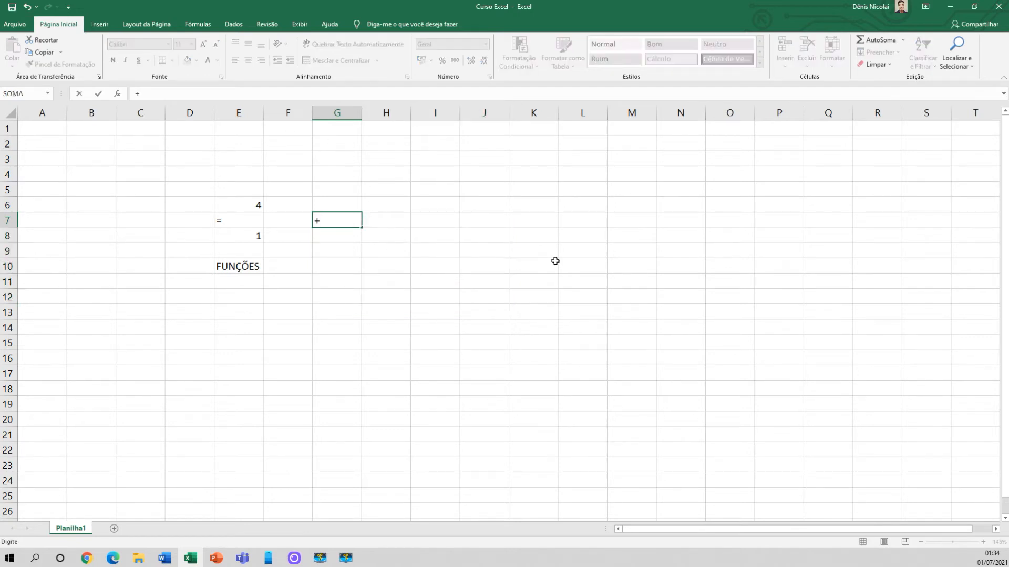
key(Return)
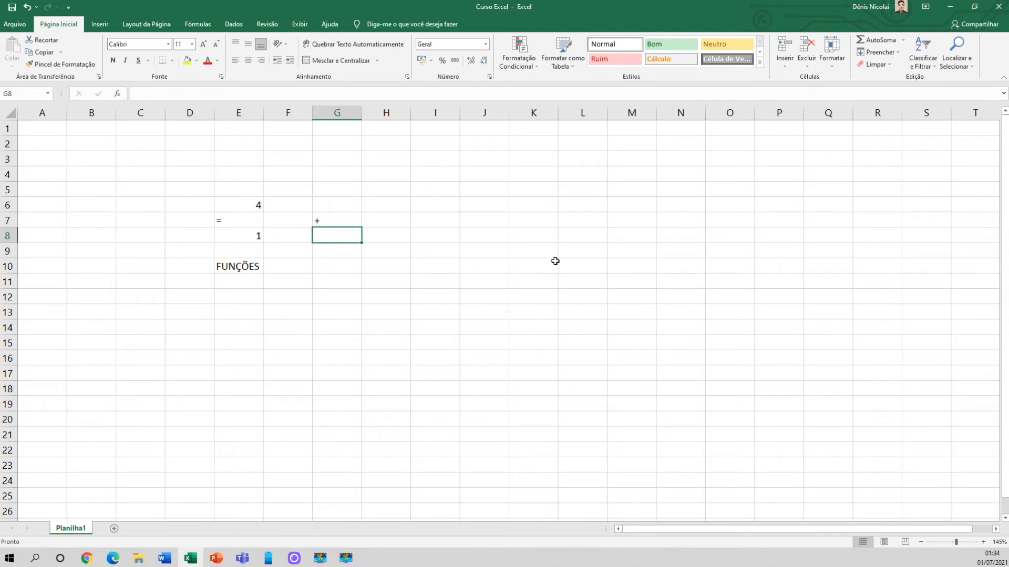
text(-)
key(Return)
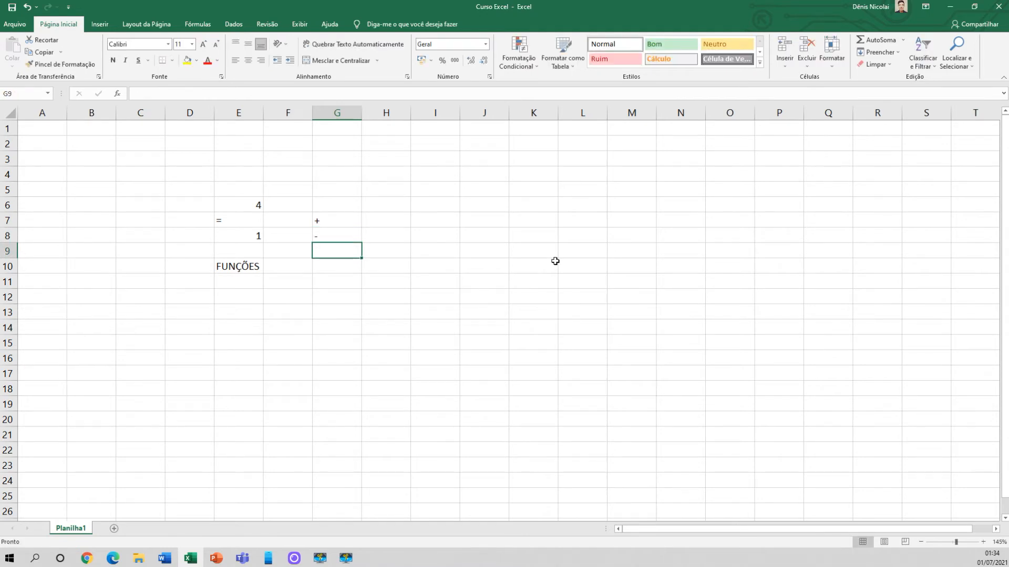
text(*)
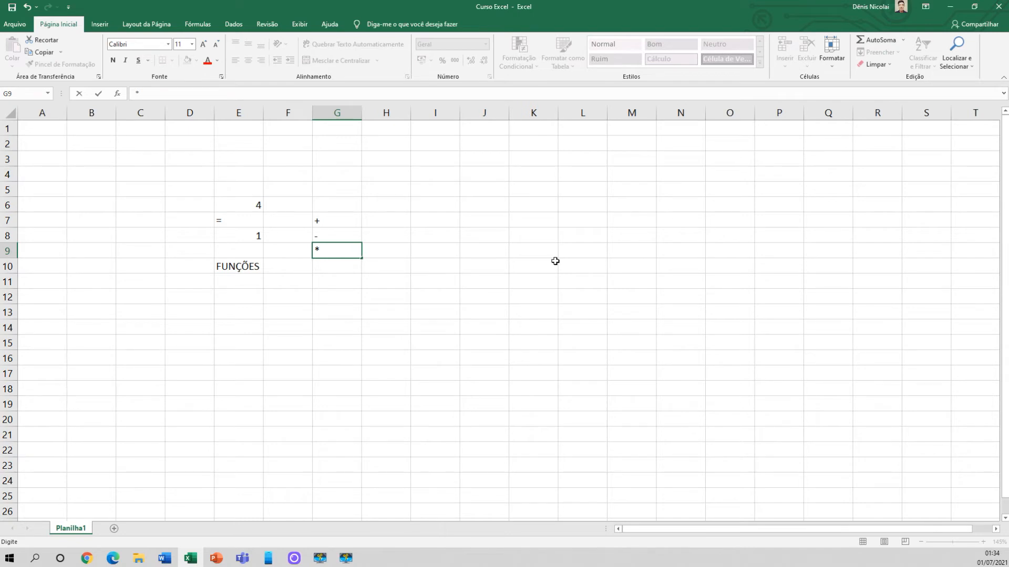
key(Return)
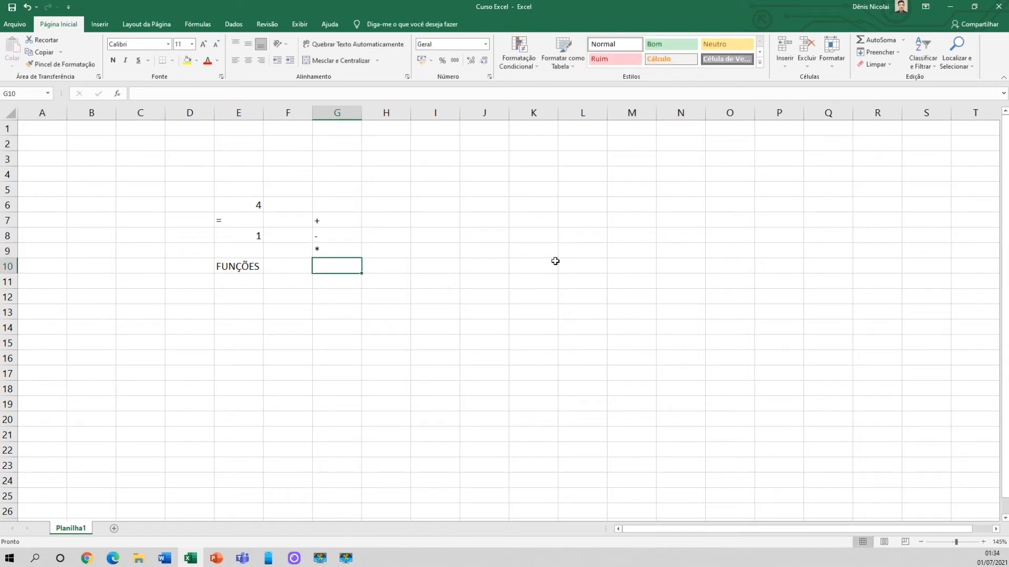
Enter the multiplication formula =3*3 in cell E4 and reselect the cell.
click(234, 177)
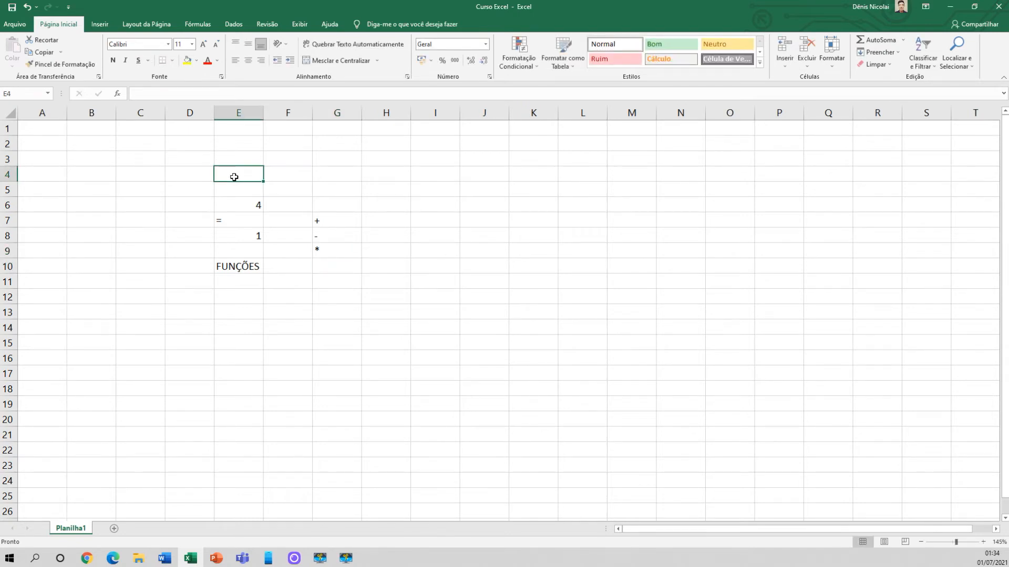
text(=3)
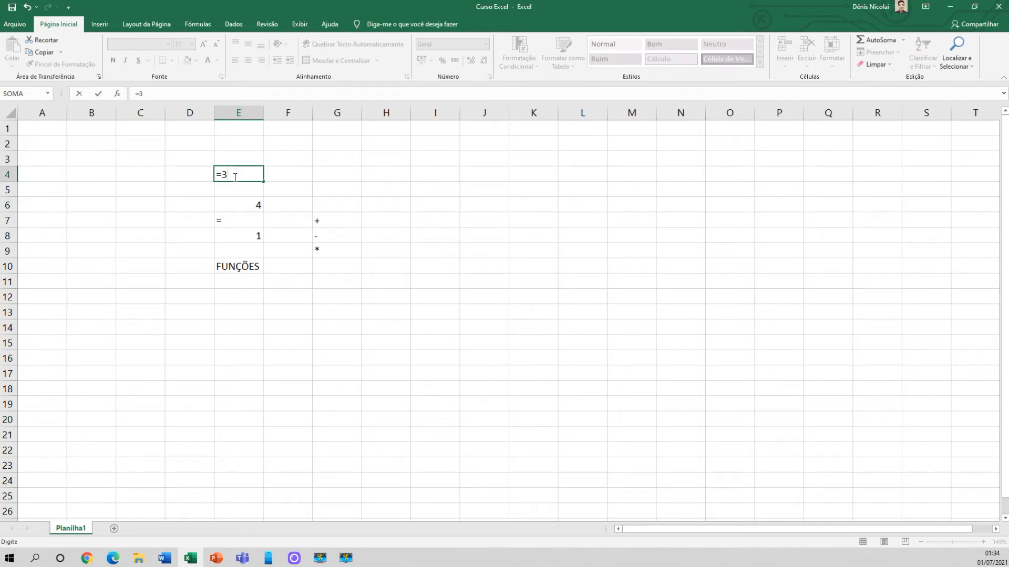
text(*3)
key(Return)
click(234, 177)
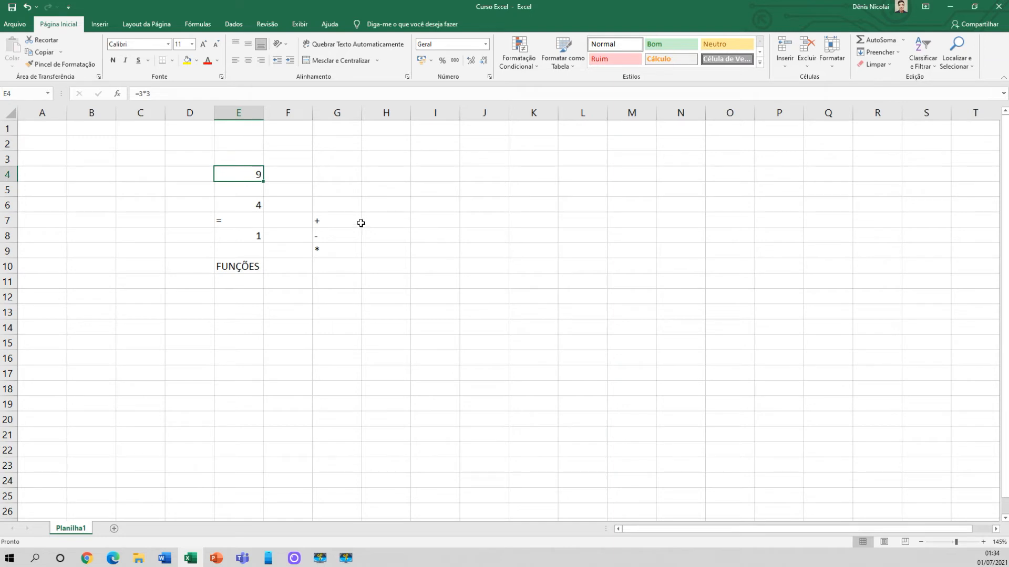
Enter the division formula =2/2 in cell G10 and a percent sign in cell G11.
click(326, 270)
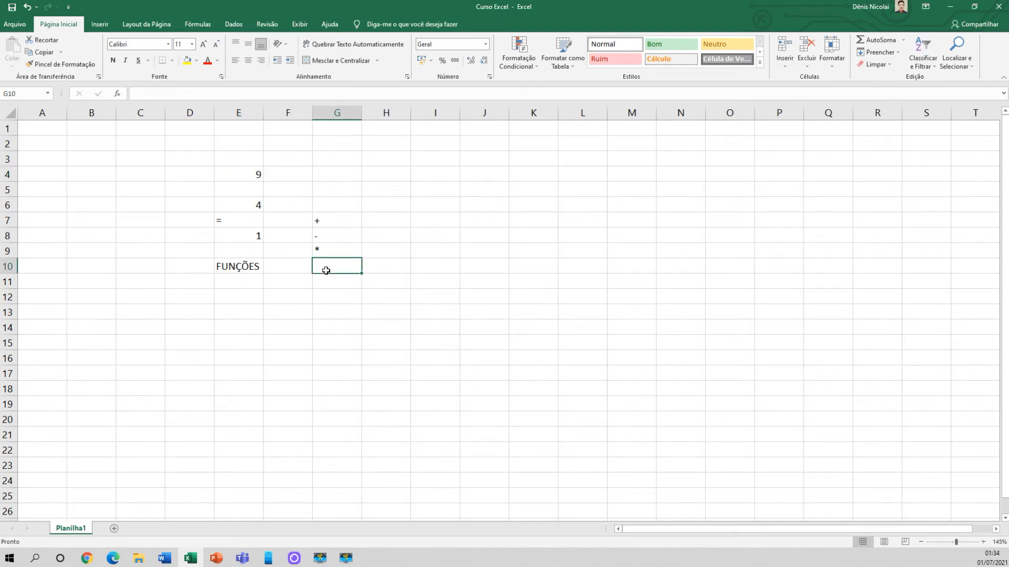
key(alt)
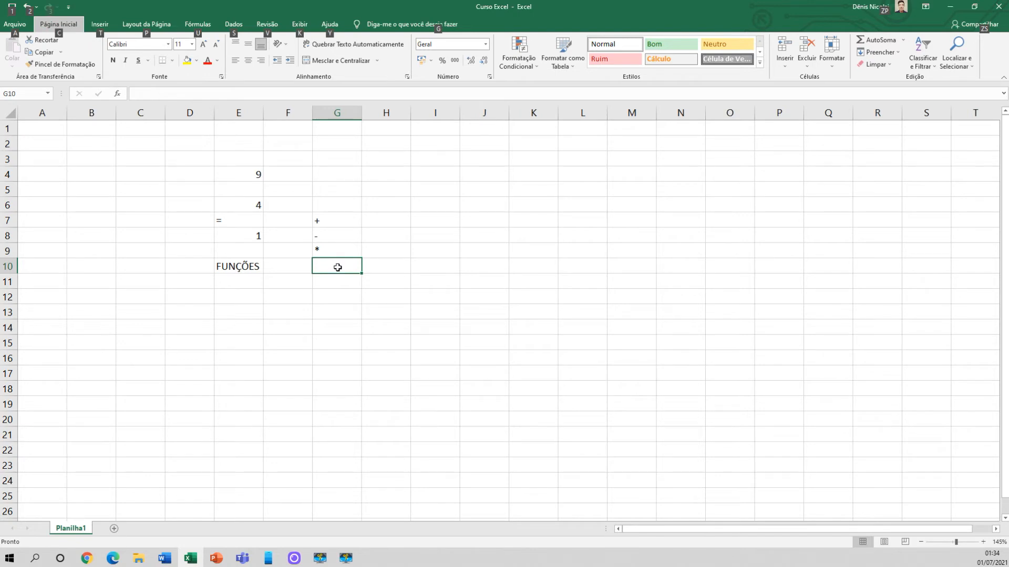
click(327, 283)
click(330, 268)
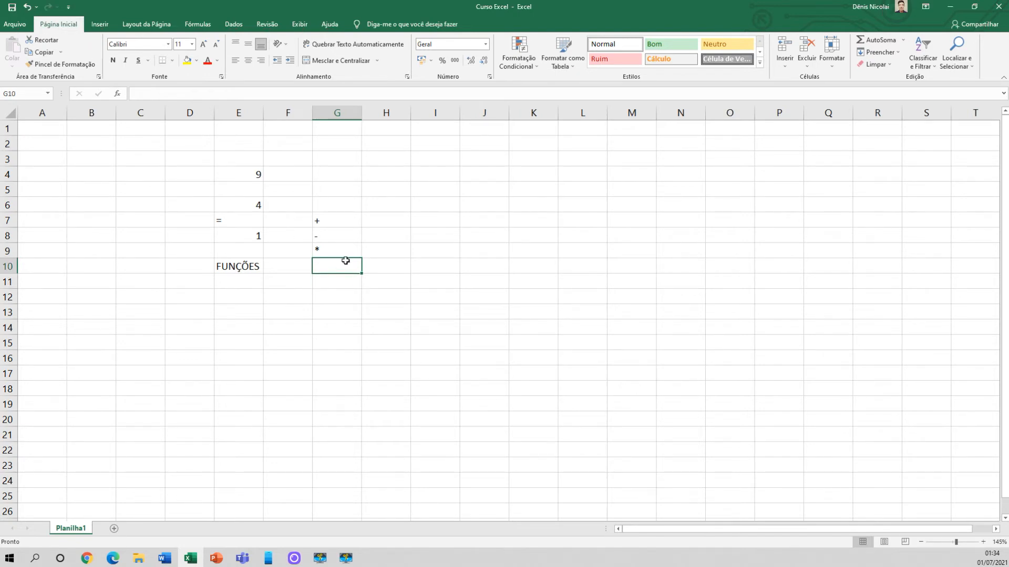
text(=2/)
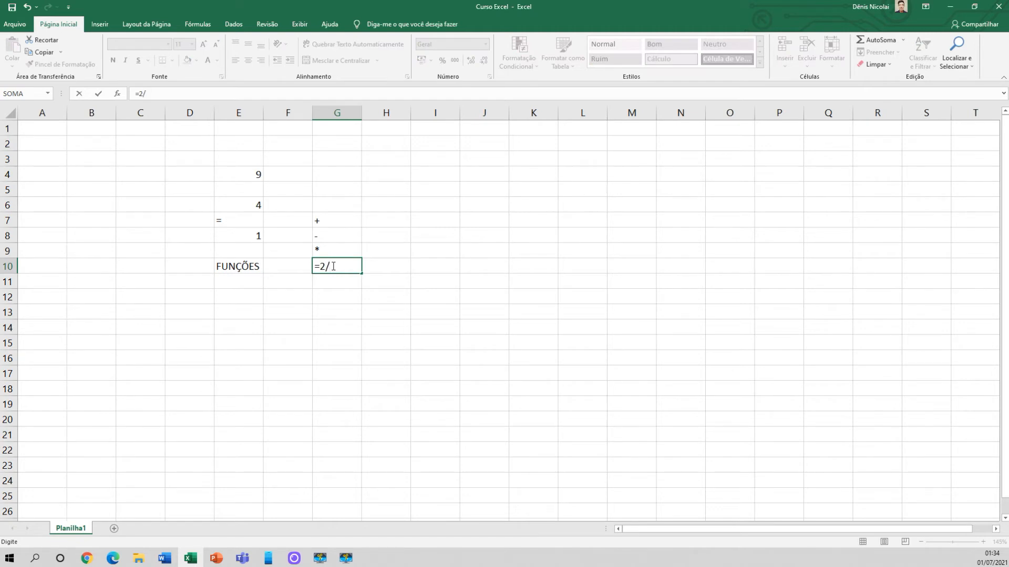
click(331, 266)
click(341, 262)
text(2)
key(Return)
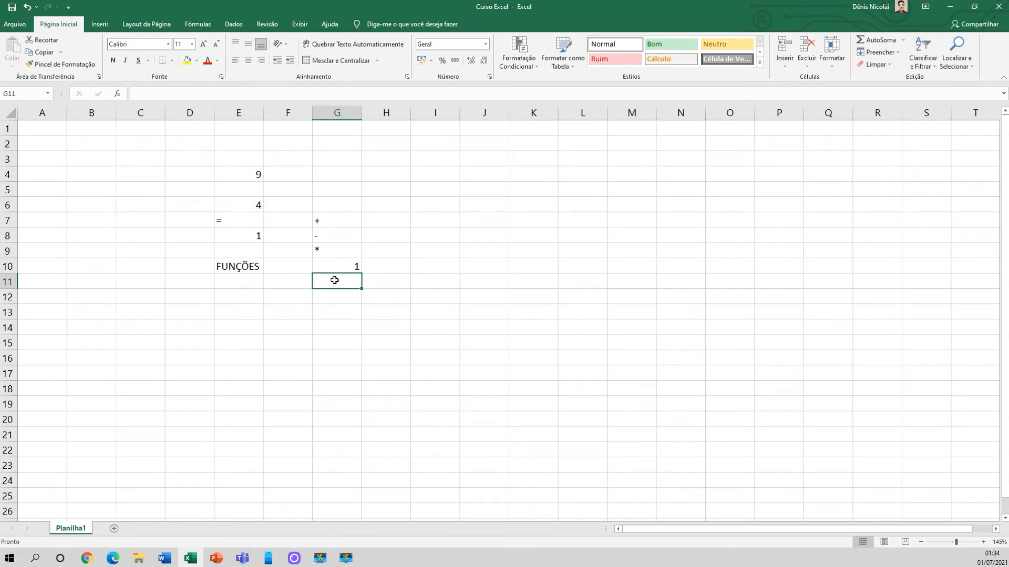
text(%)
key(Return)
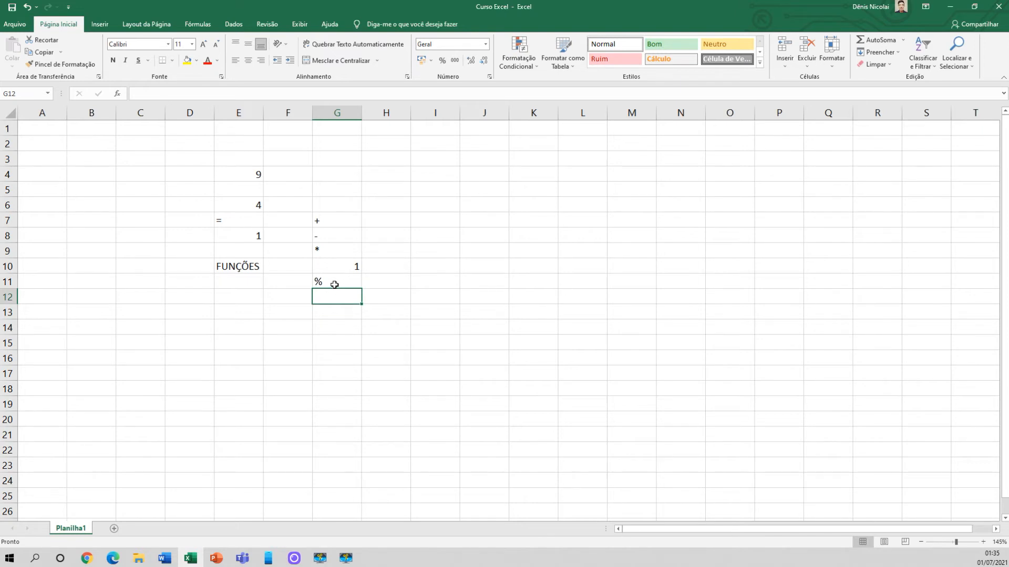
Enter the exponentiation formula =2^3 in cell G12.
double_click(336, 295)
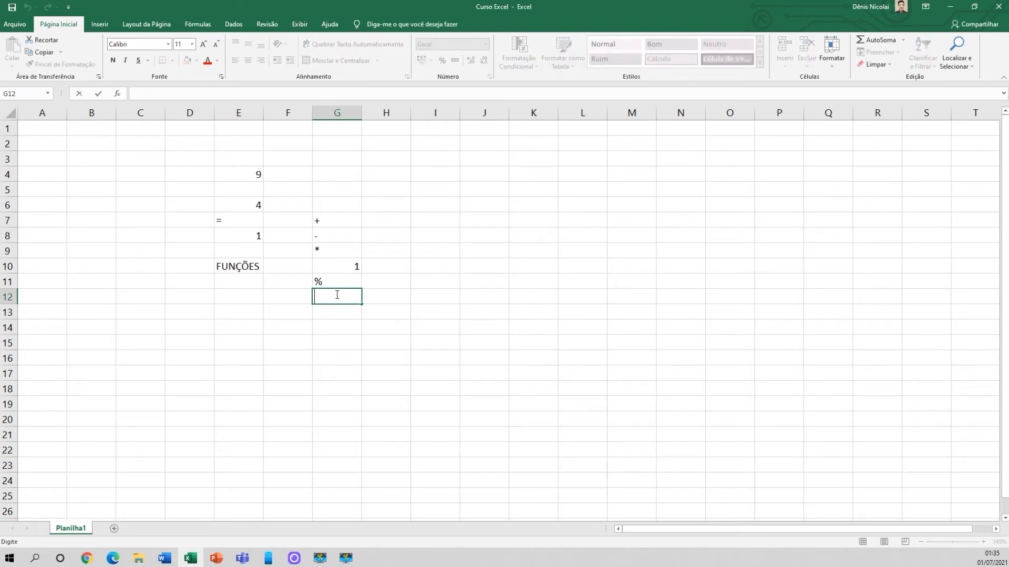
text(^^)
key(BackSpace)
key(BackSpace)
text(=2)
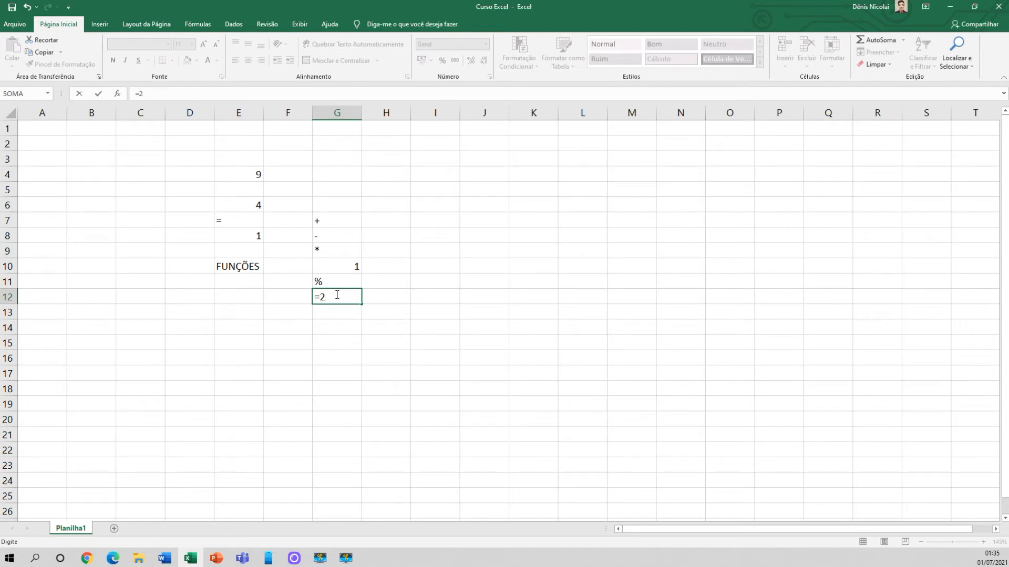
text(^3)
key(Return)
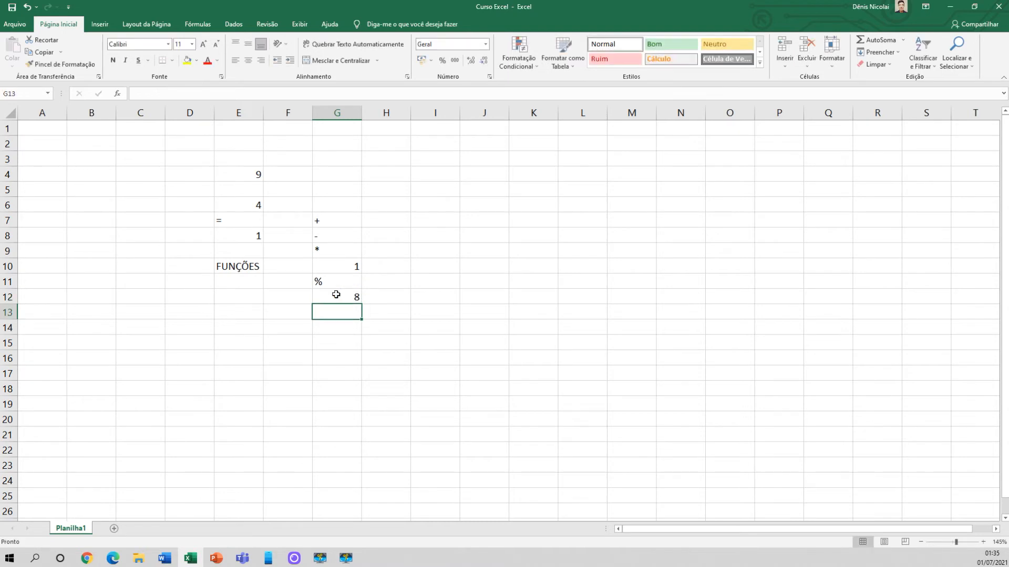
Enter the repeated multiplication =2*2*2 in cell G13.
double_click(331, 311)
text(=2*2*2)
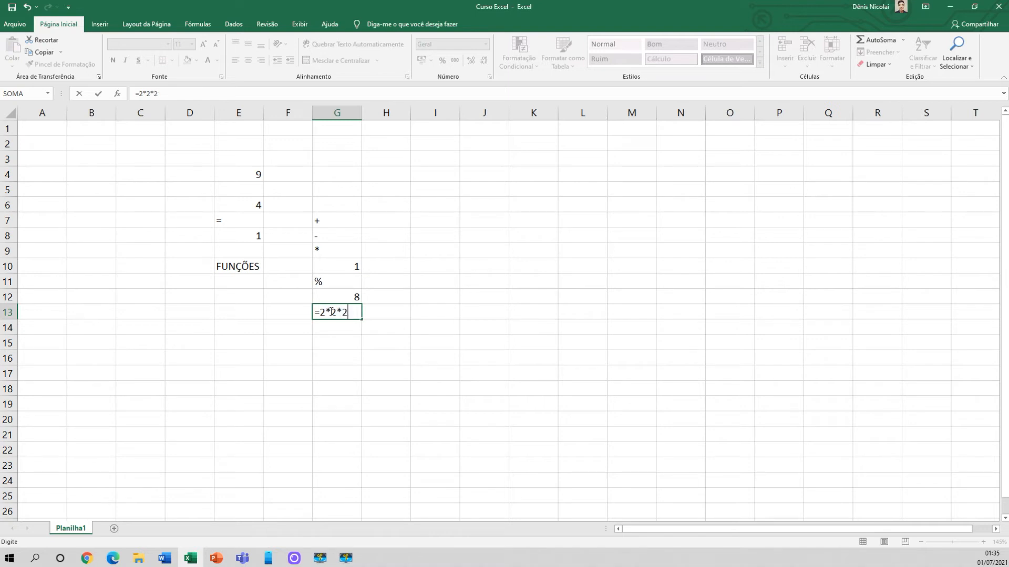
key(Return)
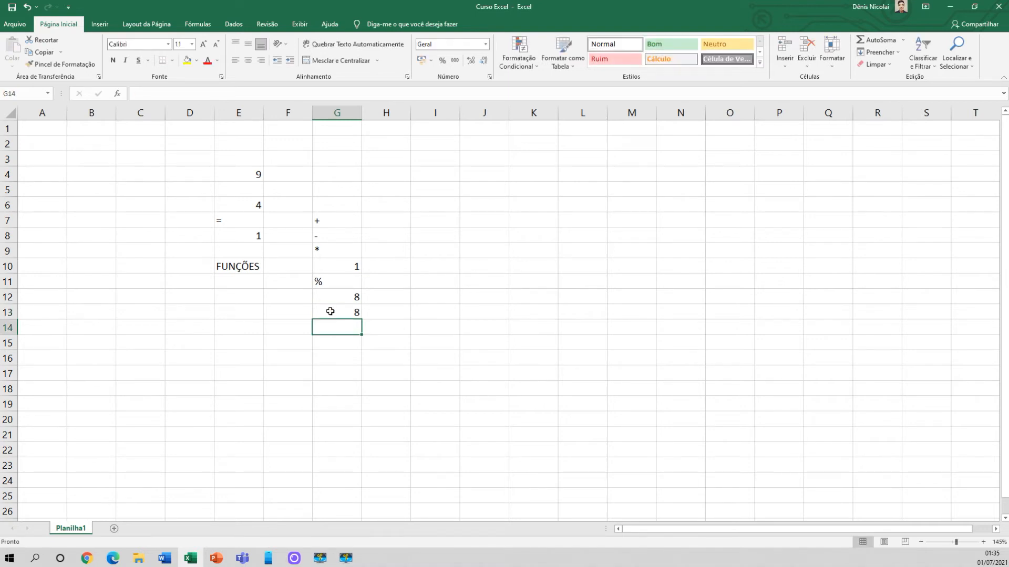
Examine the formulas in cells G13 and G12, comparing the repeated multiplication with the power notation, and leave both unedited.
click(328, 311)
drag(169, 93, 138, 93)
click(340, 292)
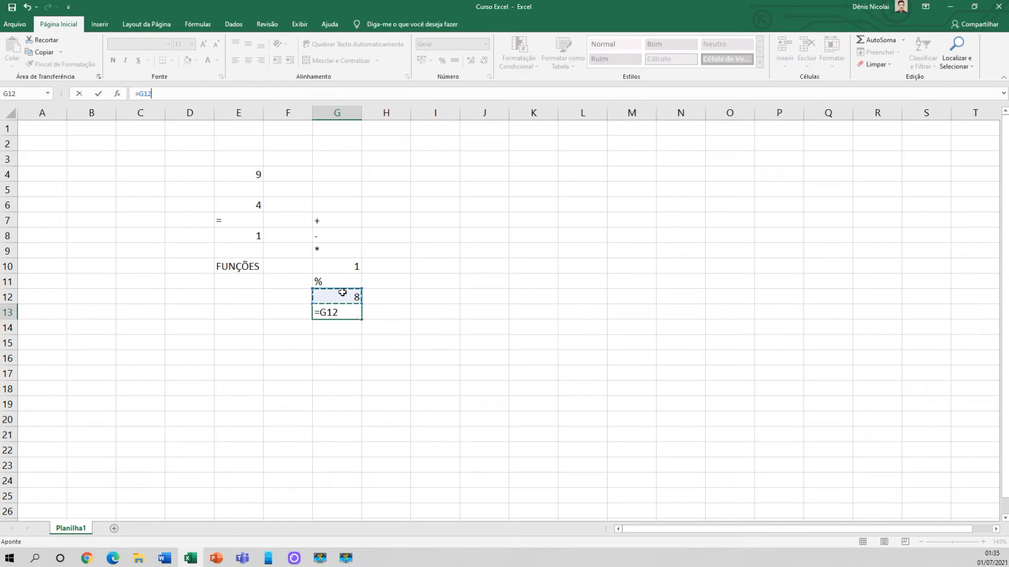
key(Escape)
double_click(337, 295)
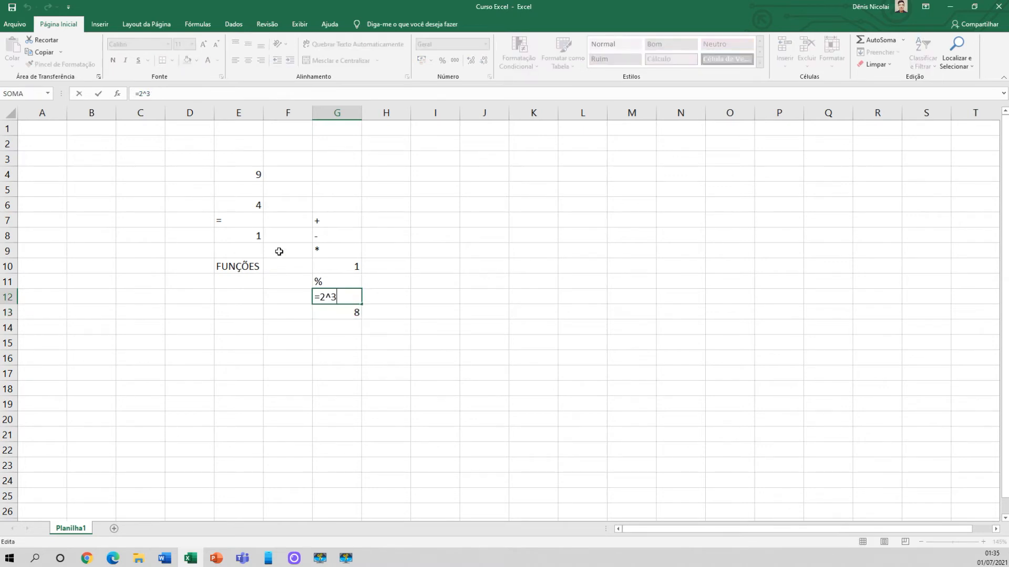
drag(176, 93, 138, 93)
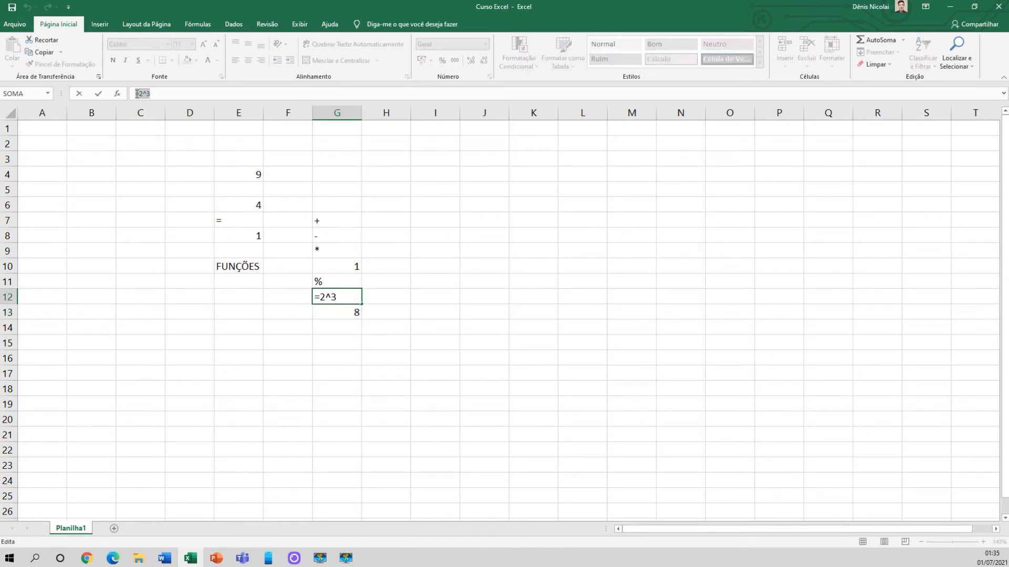
click(342, 310)
key(Escape)
double_click(343, 297)
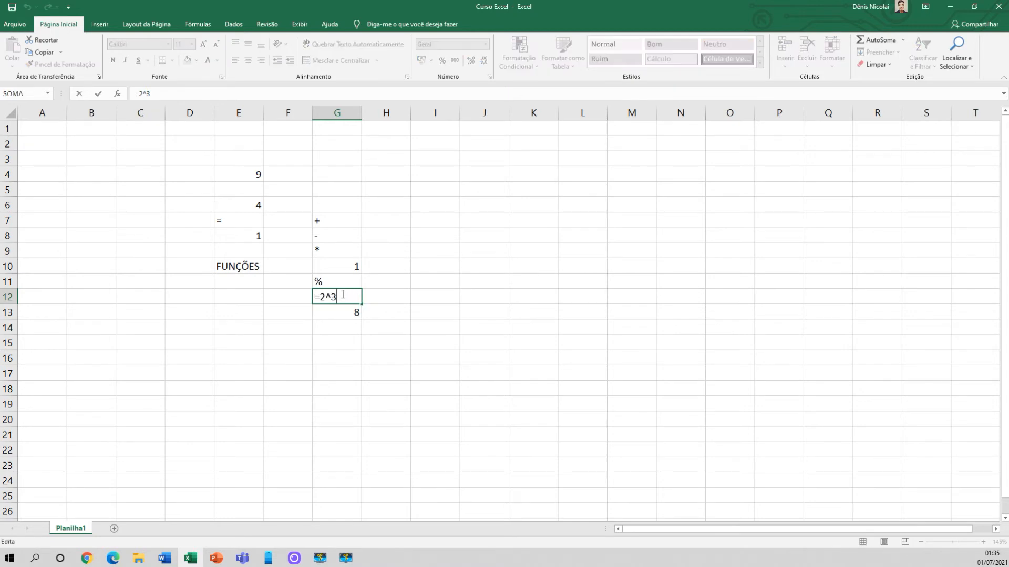
drag(336, 299, 326, 297)
click(330, 297)
Enter the comparison operators =, > and < as text in cells I7, I8 and I9.
click(426, 221)
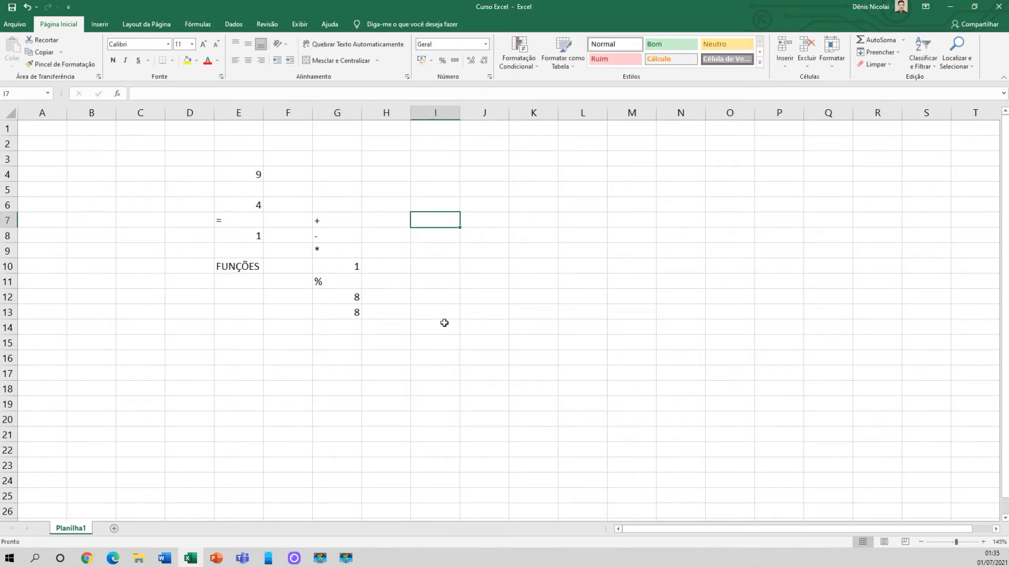
text('=)
key(Return)
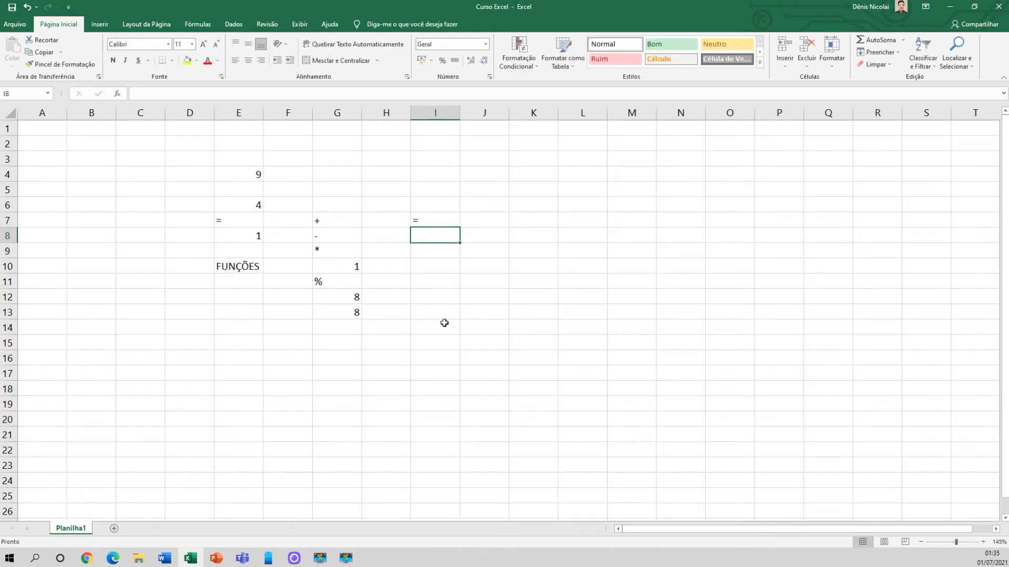
text(>)
key(Return)
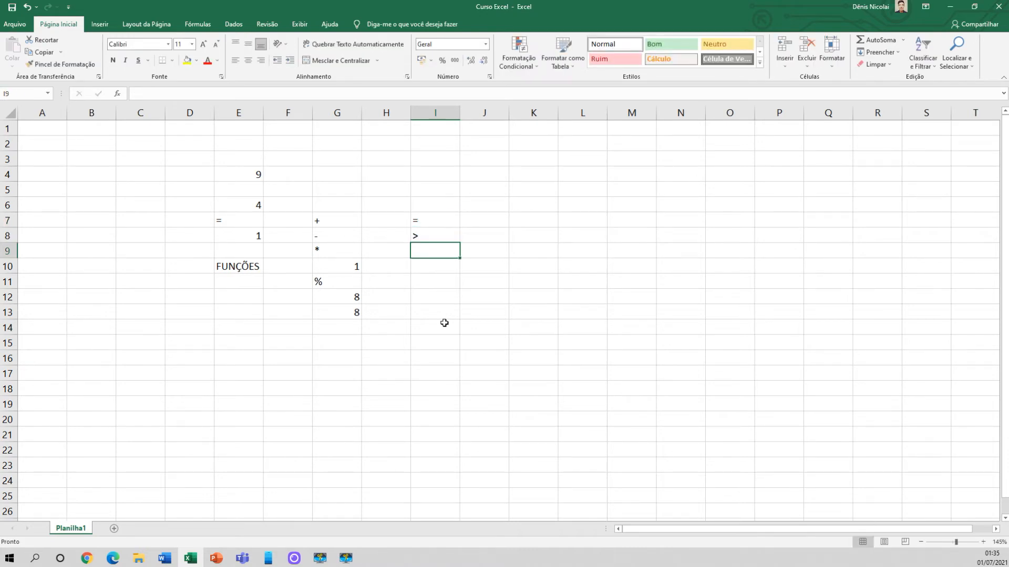
text(<)
key(Return)
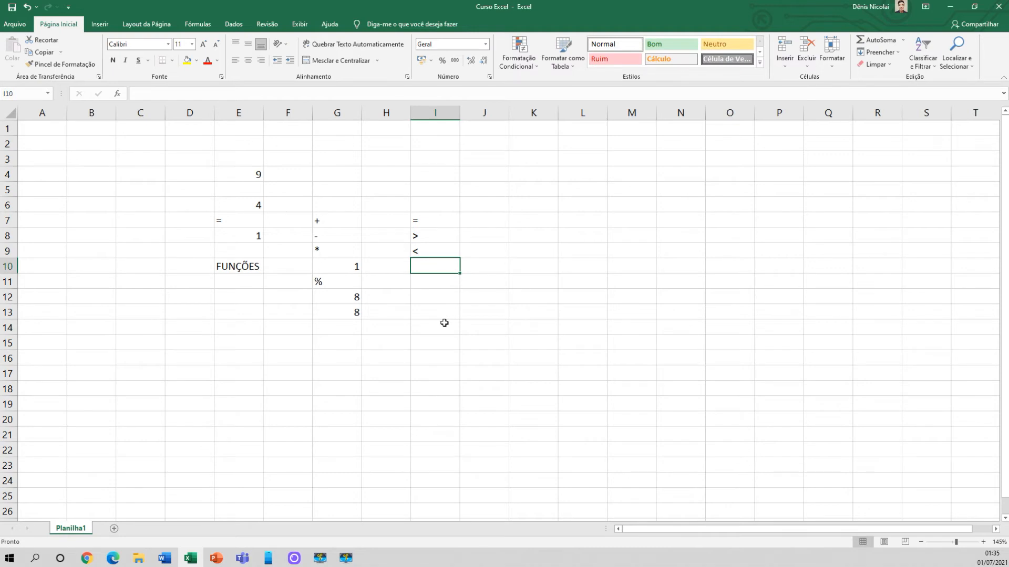
Enter the comparison operators >=, <= and <> as text in cells I10, I11 and I12.
text(>=)
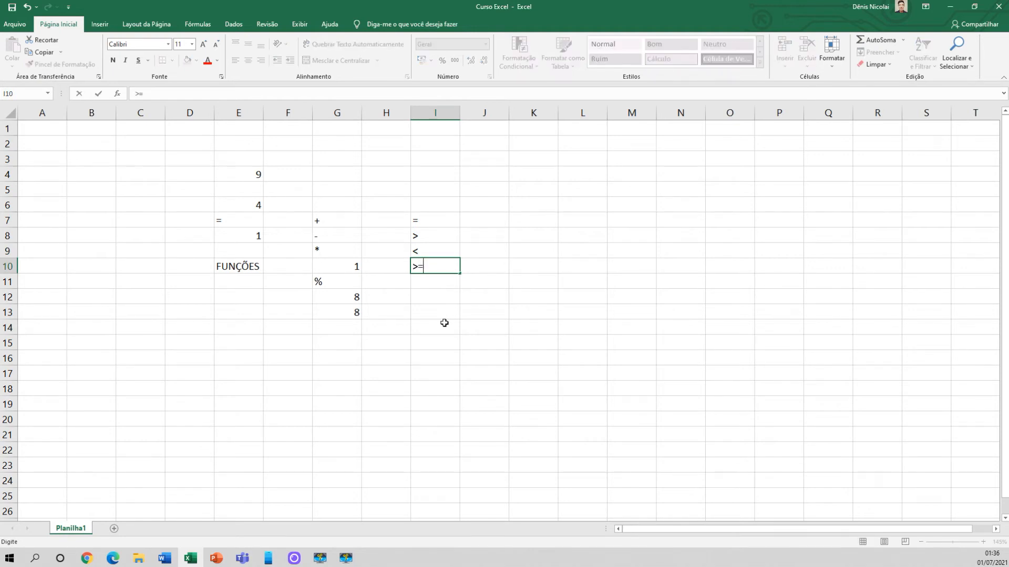
key(Return)
text(<)
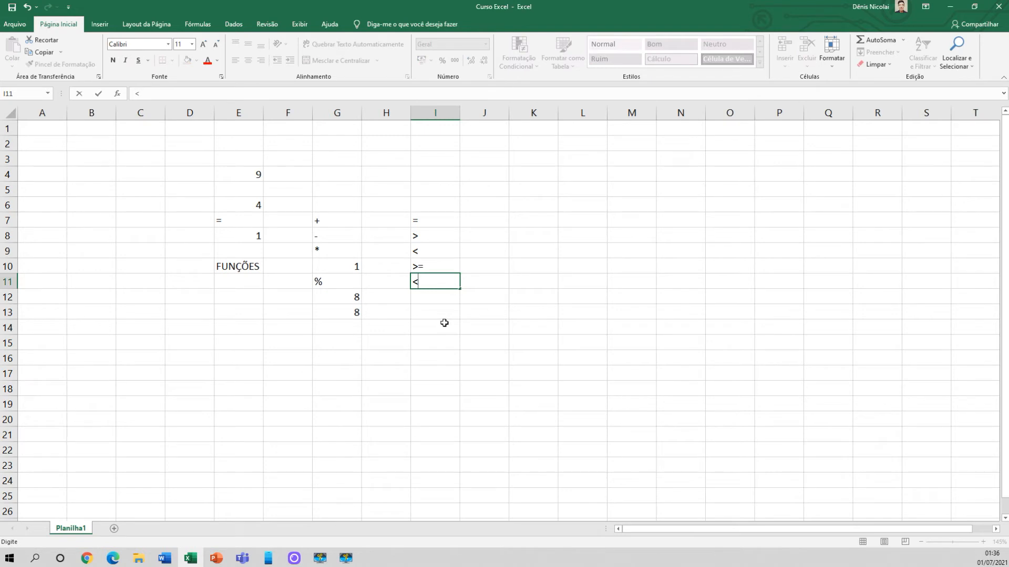
text(=)
key(Return)
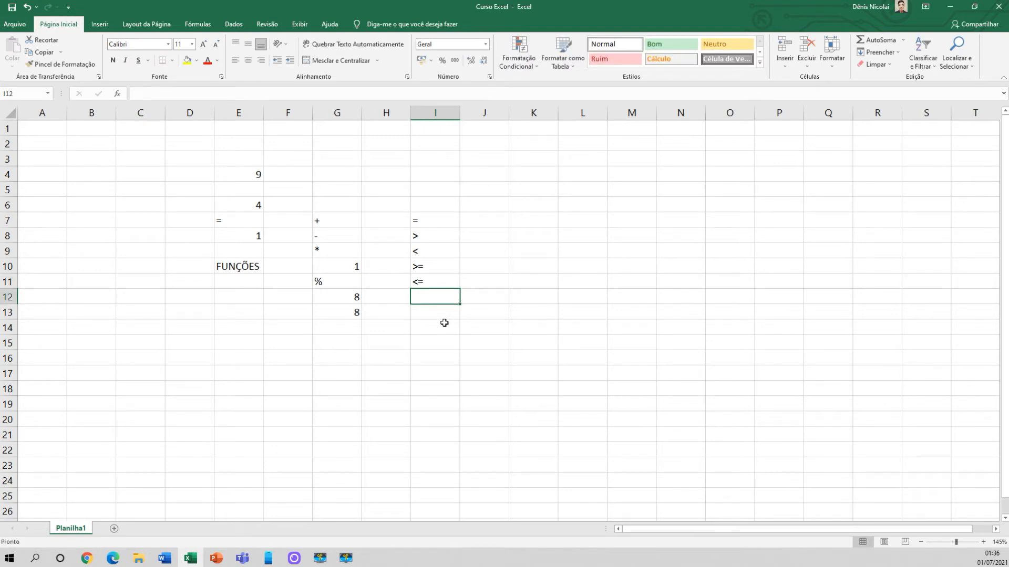
text(<>)
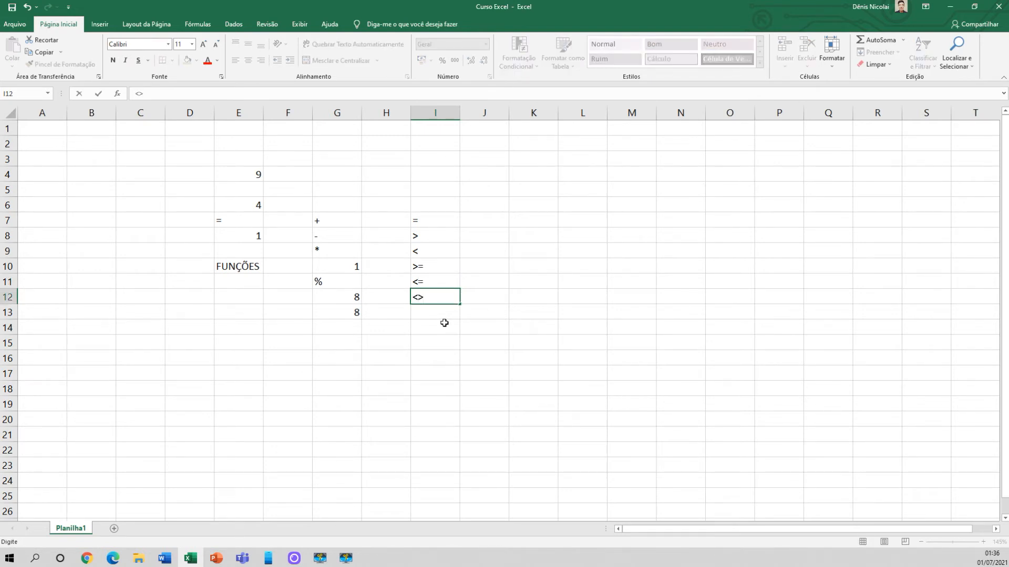
key(Return)
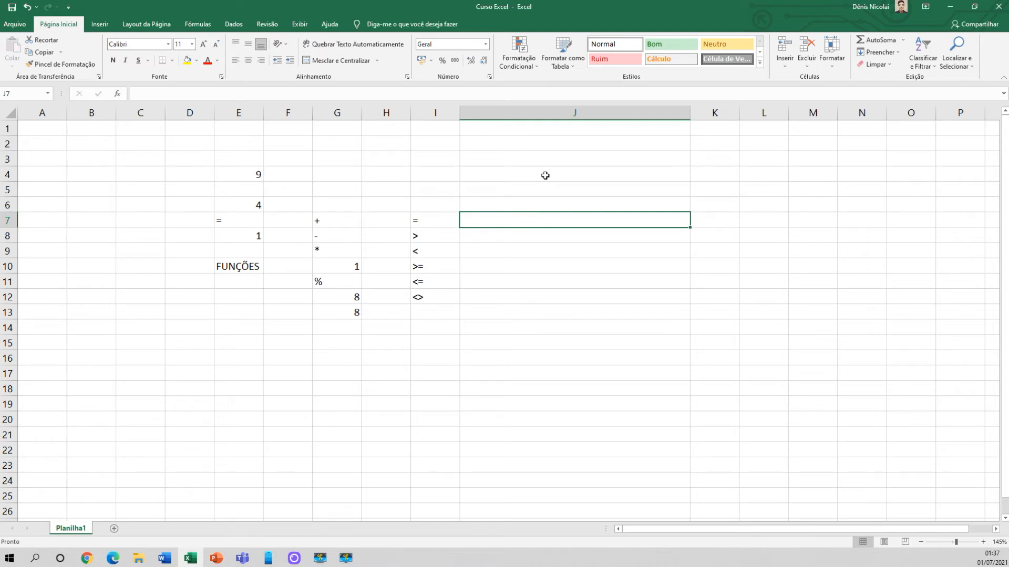
Enter the reference operators : and ; as text in cells J4 and J5.
click(499, 173)
text(:)
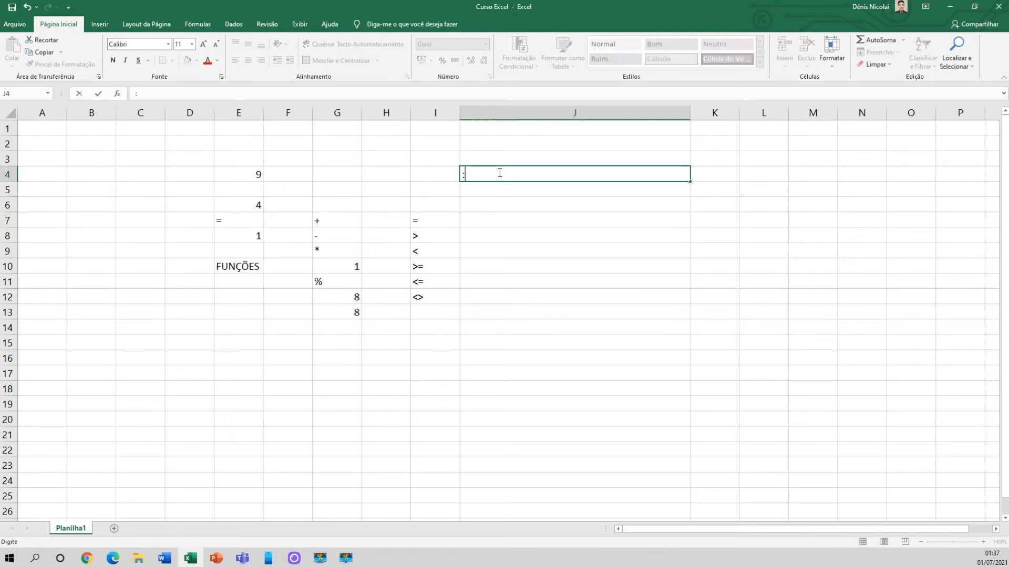
key(Return)
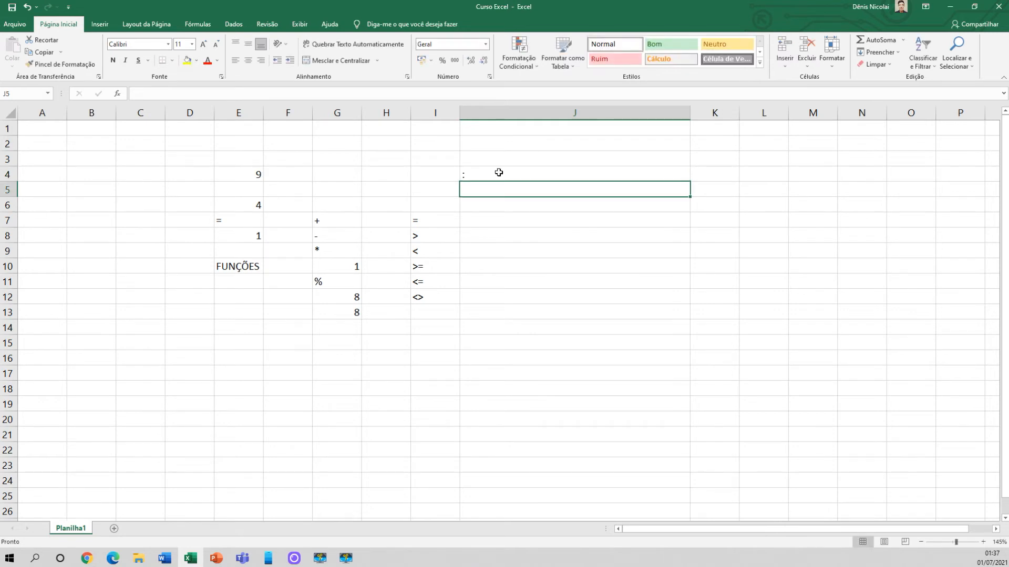
text(;)
key(Return)
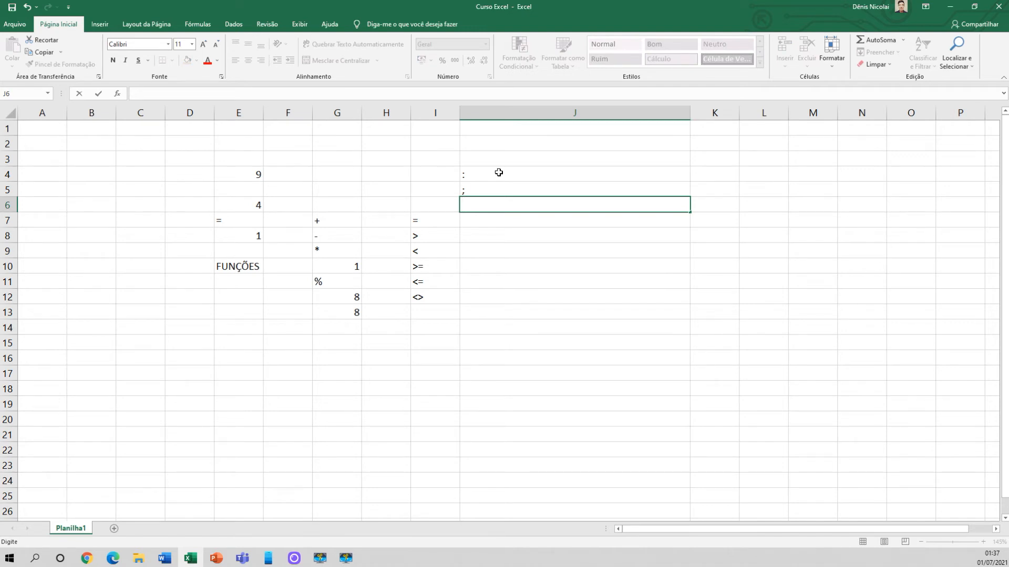
key(Return)
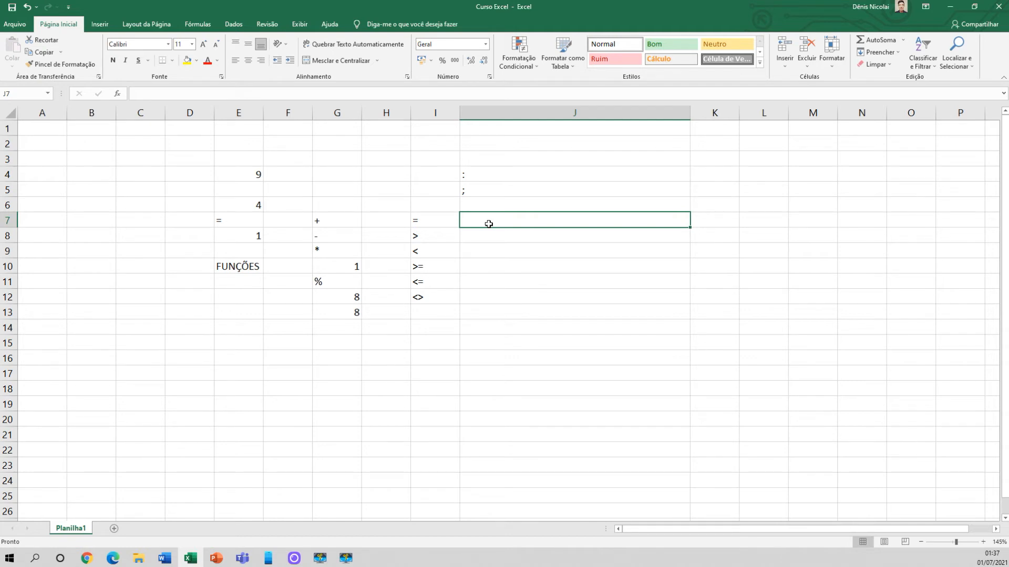
Enter the range reference formula =A1:F1 in cell J7.
text(=)
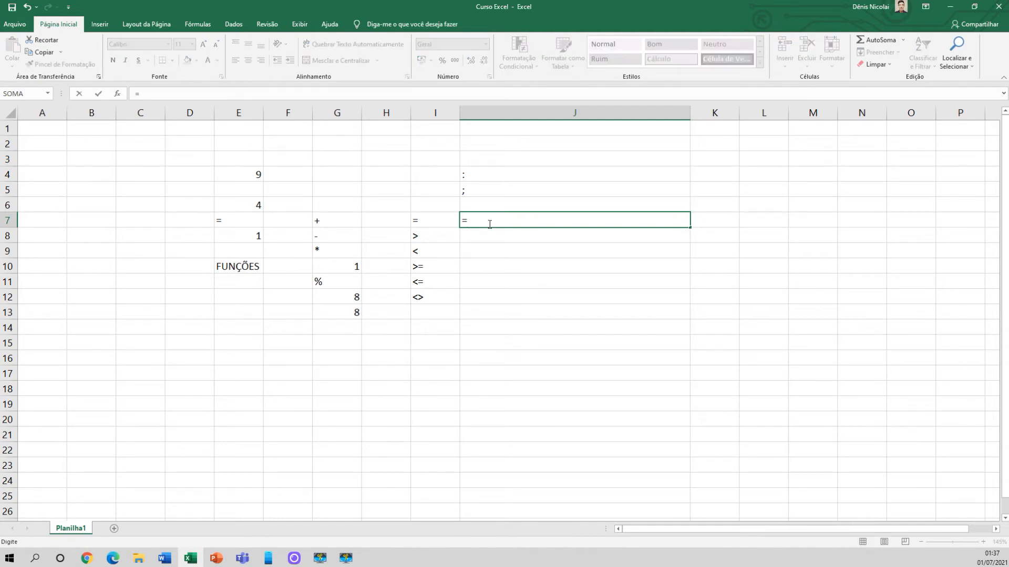
text(a)
key(BackSpace)
text(A)
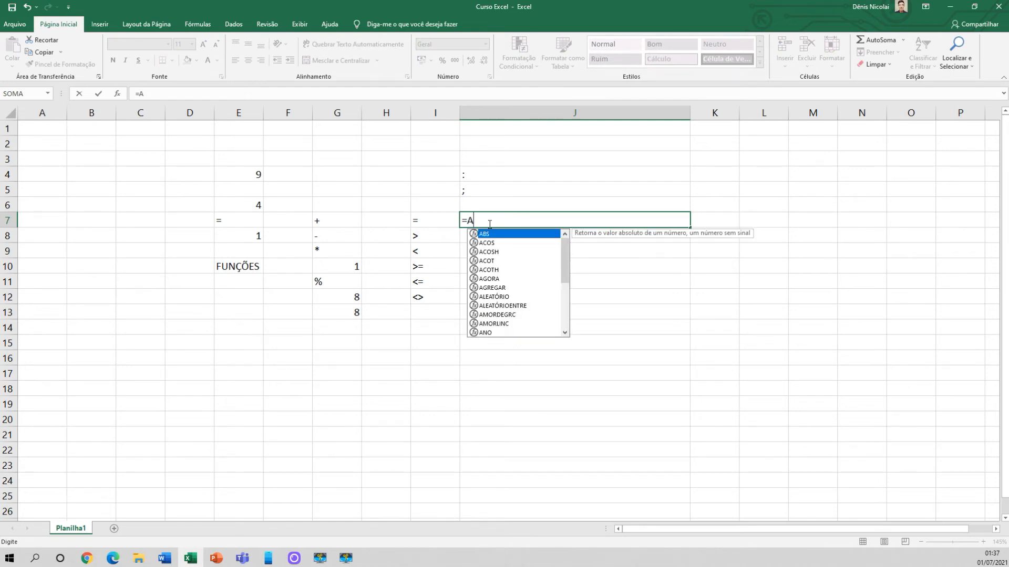
text(1:)
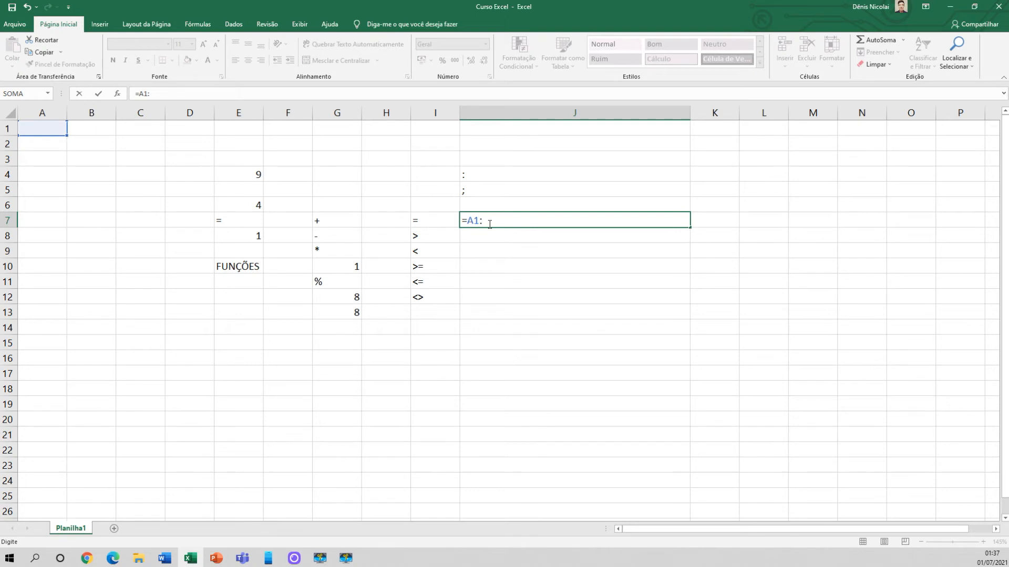
text(F1)
key(Return)
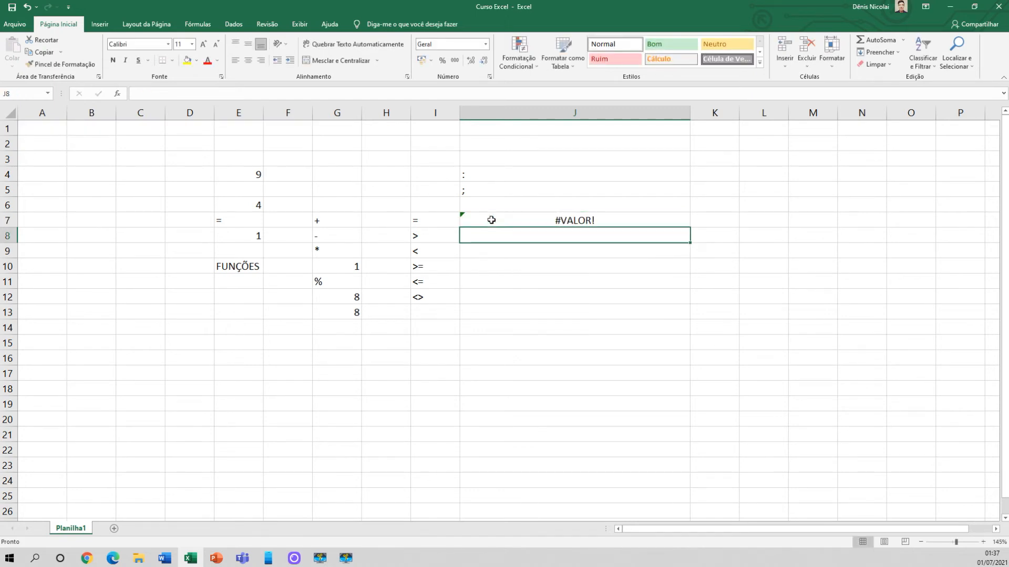
Edit the range reference in cell J7 so that it reads =D1:F1.
double_click(520, 222)
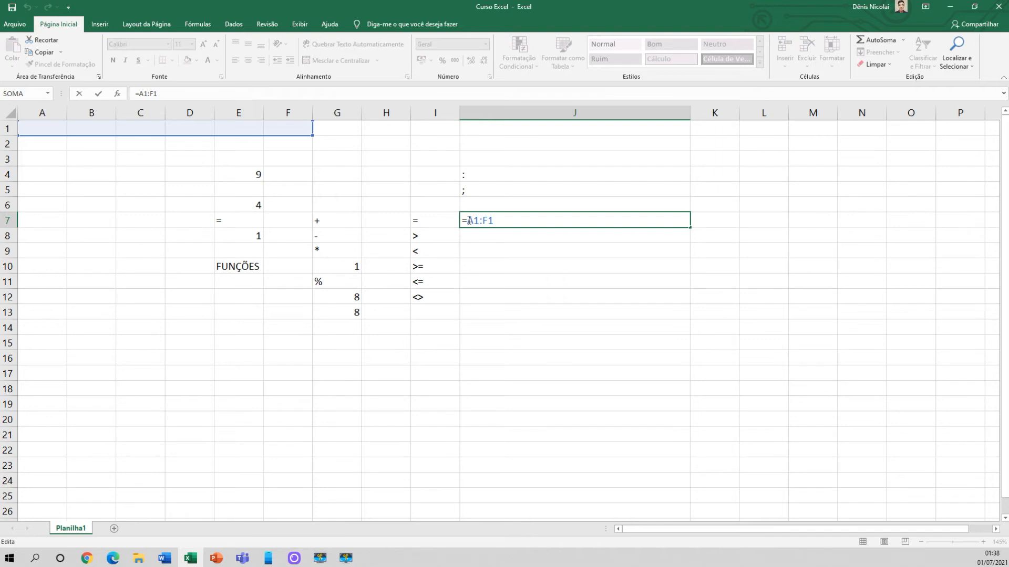
drag(467, 220, 479, 219)
click(487, 220)
mouse_move(467, 220)
mouse_down()
mouse_move(494, 220)
mouse_move(468, 227)
mouse_up()
text(D)
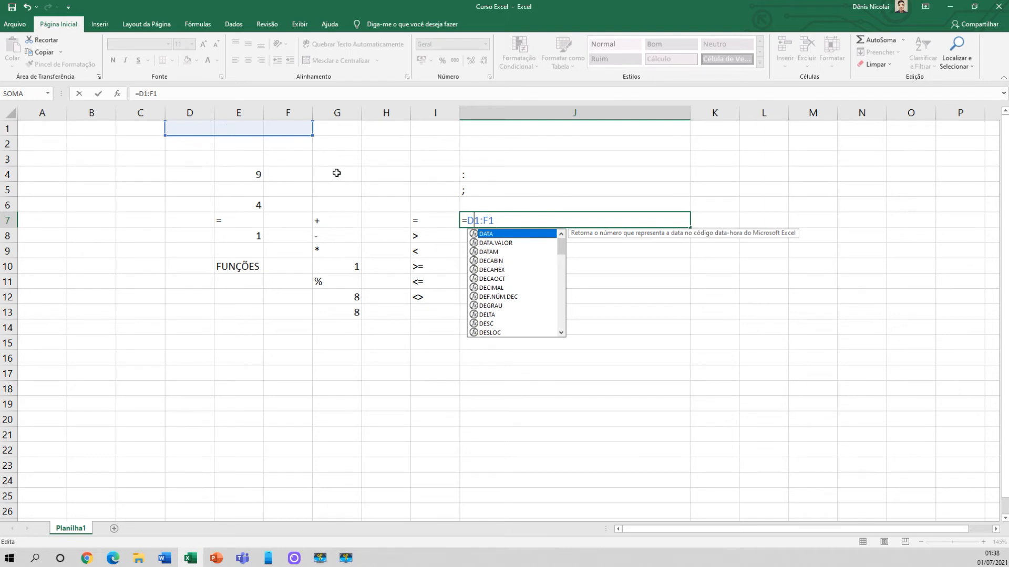
Replace the range reference in cell J7 with the sum of separate cells, =SOMA(B2;B4;C5).
drag(468, 220, 495, 220)
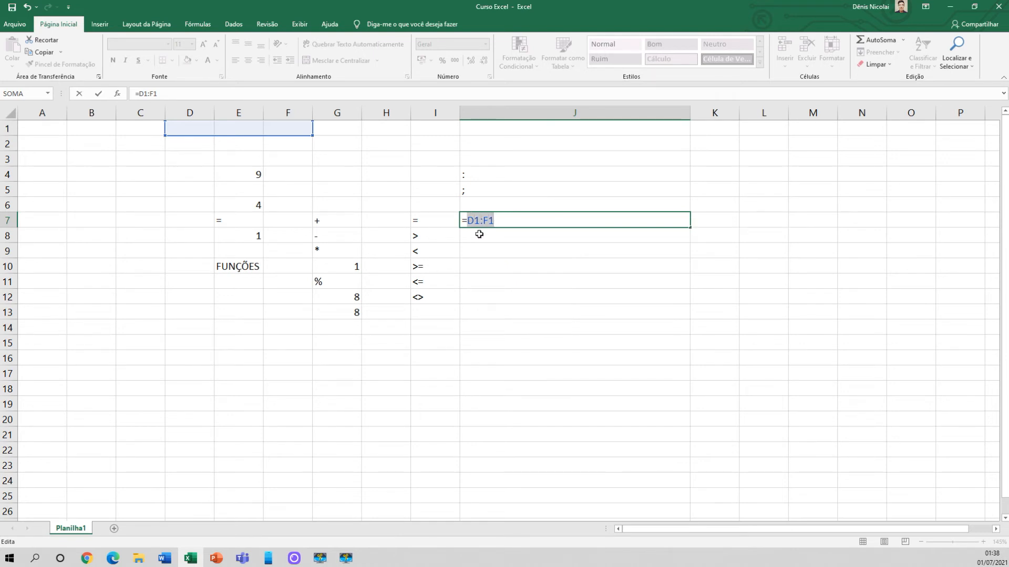
text(SOMA)
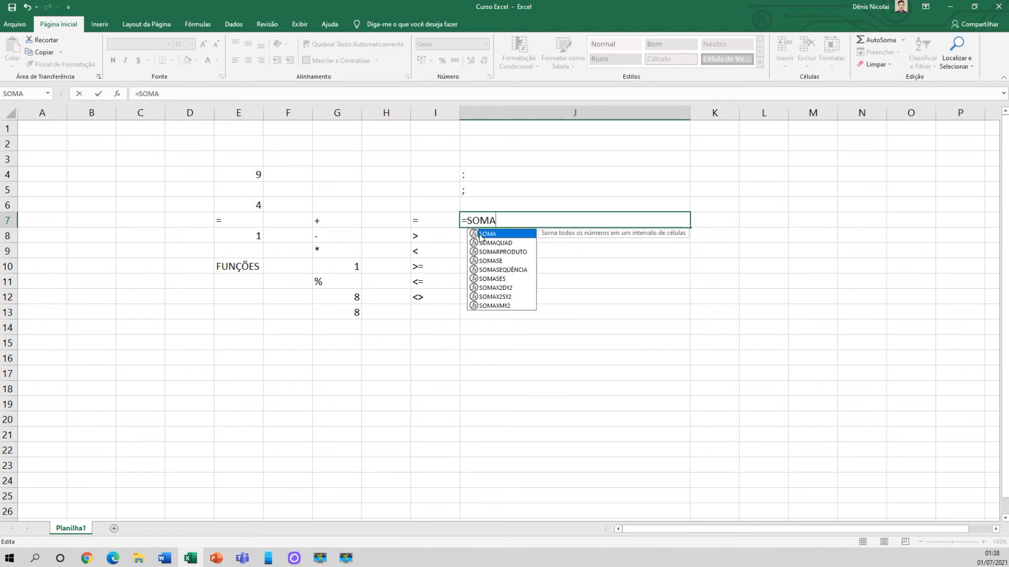
double_click(479, 235)
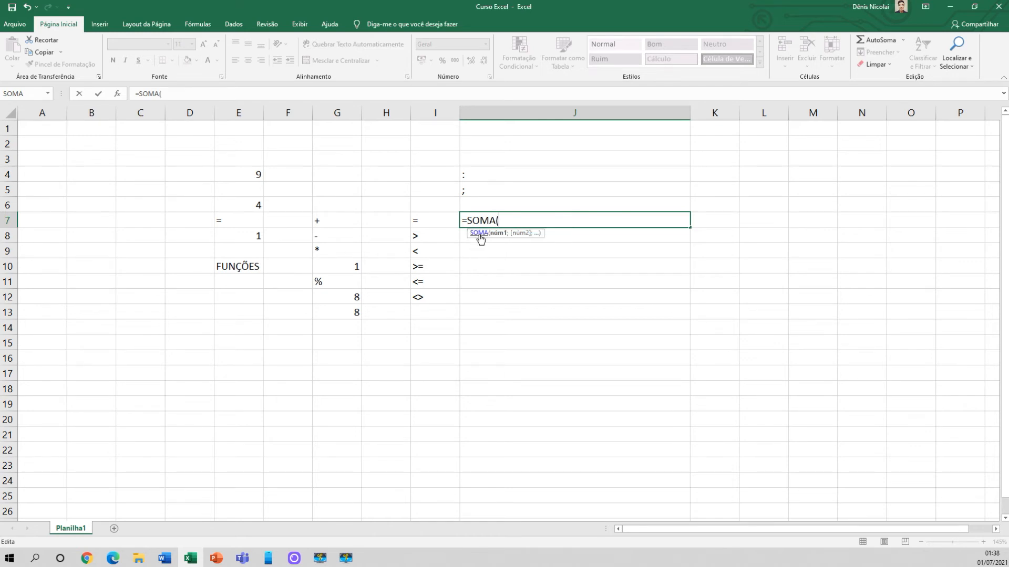
text(B2)
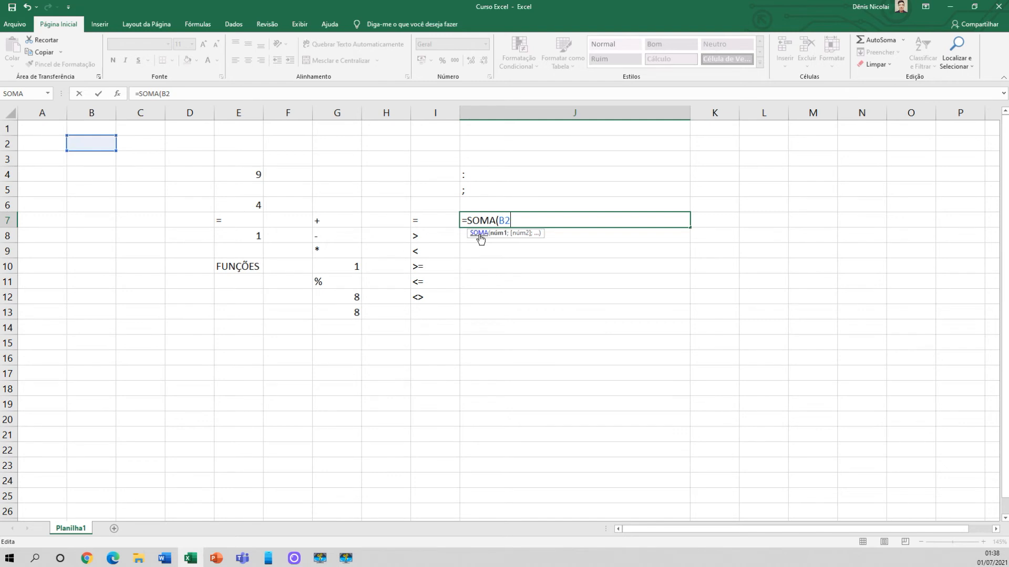
text(;B4)
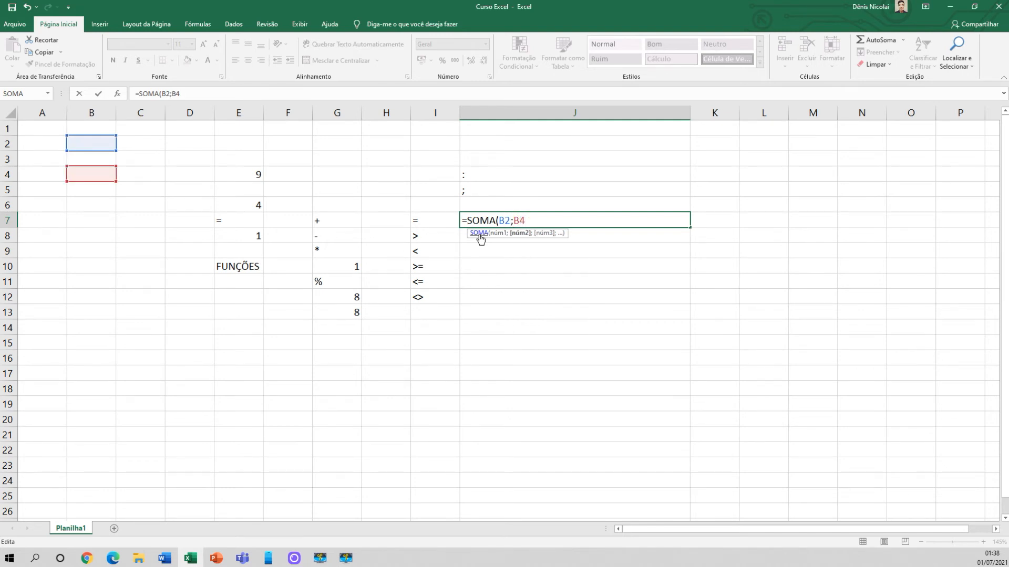
text(;)
text(C)
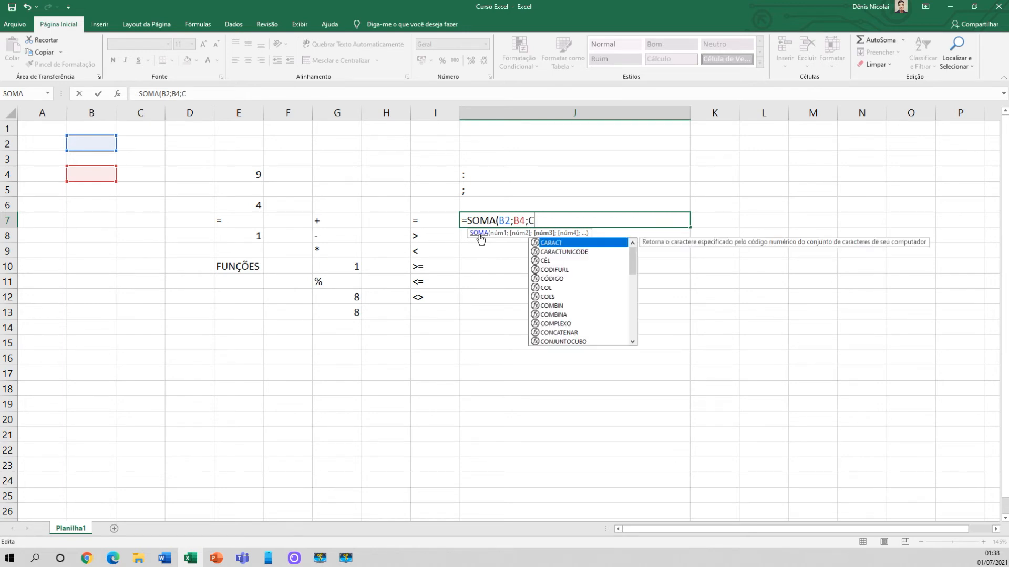
text(5))
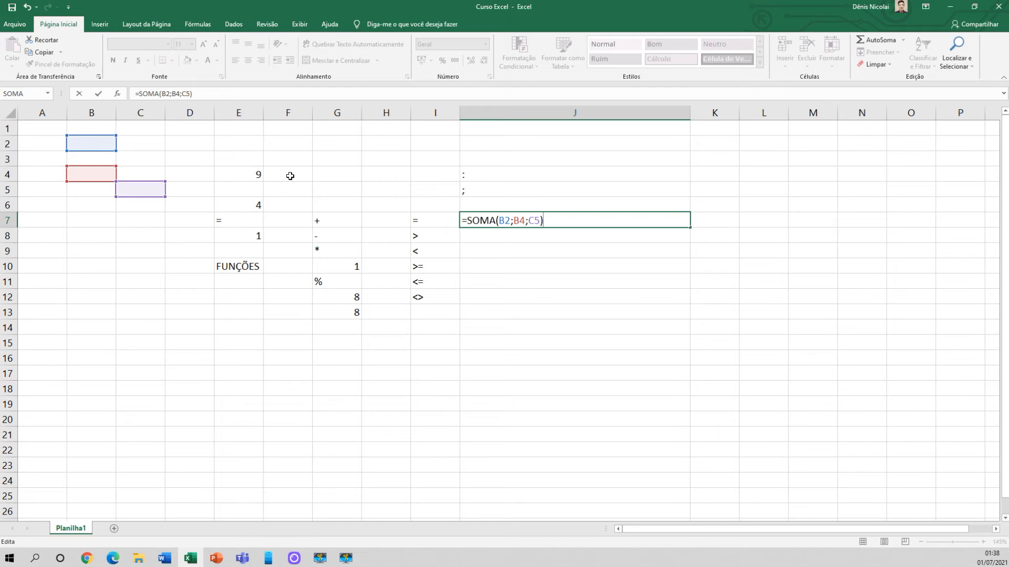
key(ctrl+Return)
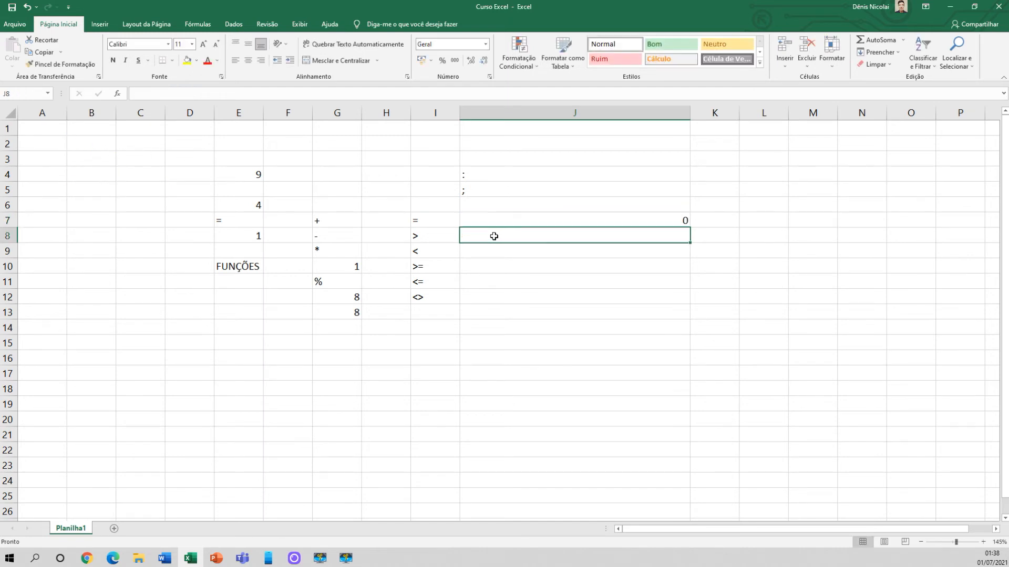
Check which cells the SOMA formula in J7 references, and enter 2 in B2 and 4 in B4.
drag(500, 216, 502, 212)
click(498, 218)
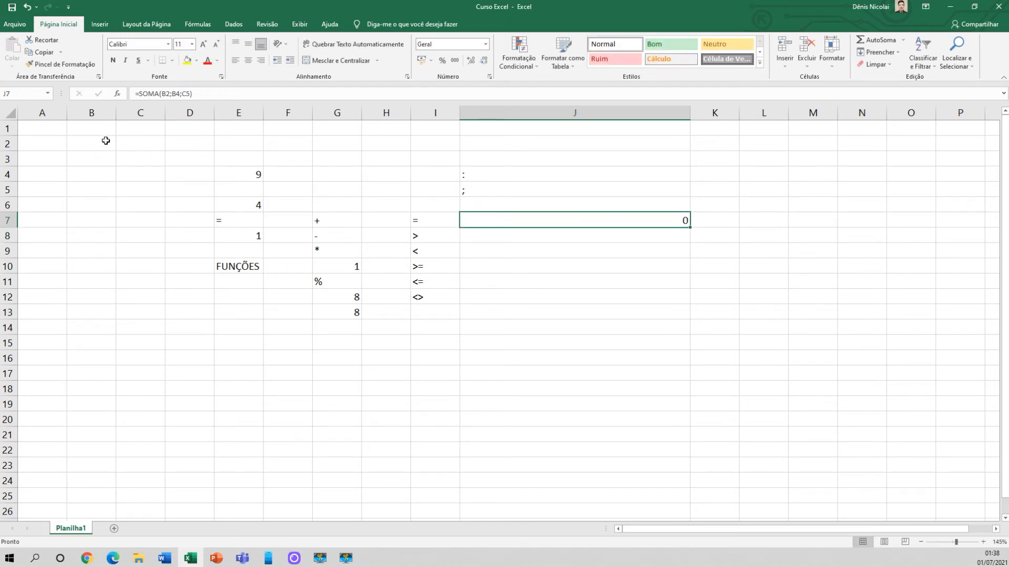
double_click(479, 223)
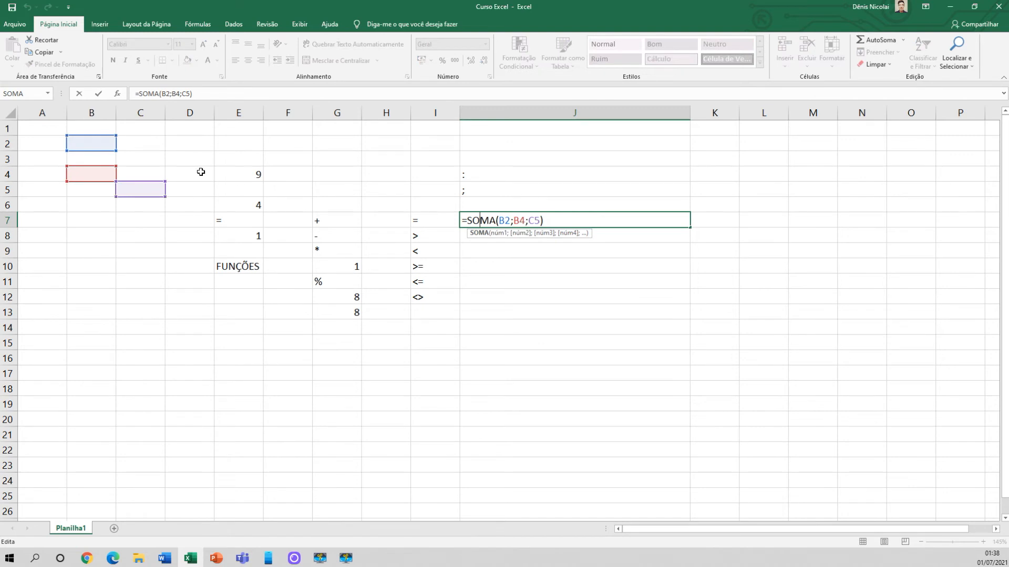
click(90, 145)
double_click(94, 145)
text(2)
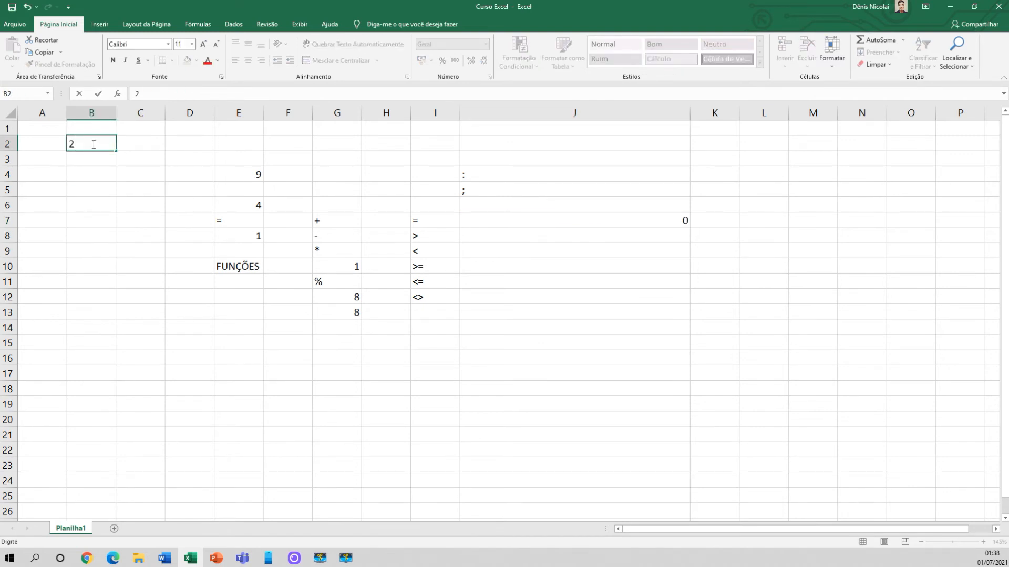
key(Return)
click(97, 171)
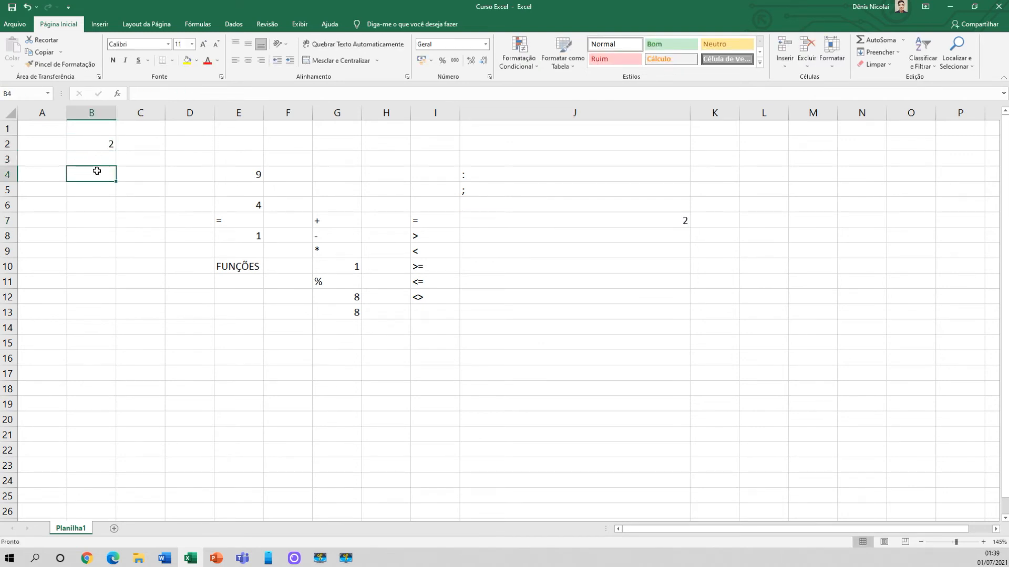
text(4)
key(Return)
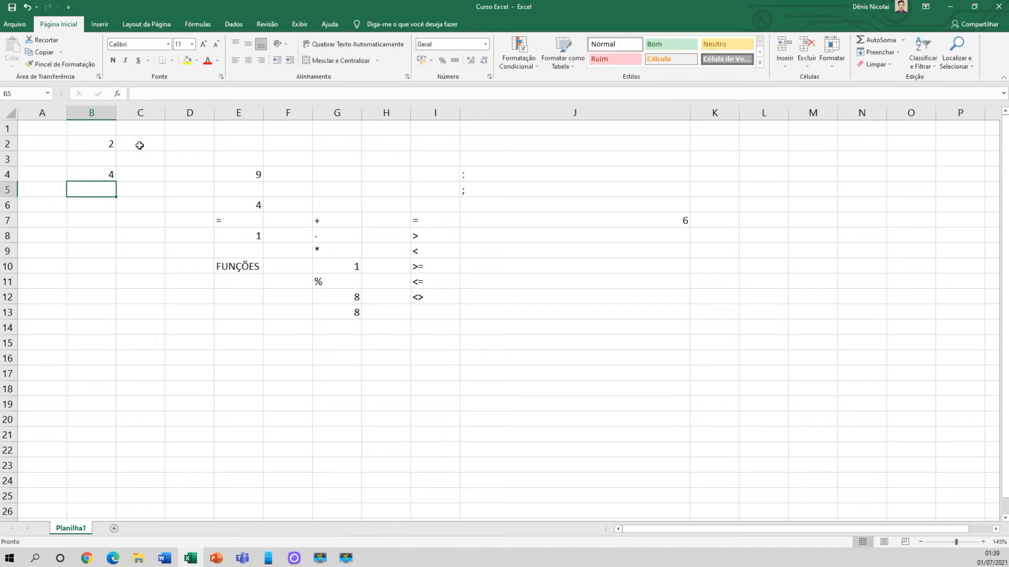
Enter 5 in cell C5, the third cell referenced by the SOMA formula in J7.
click(139, 189)
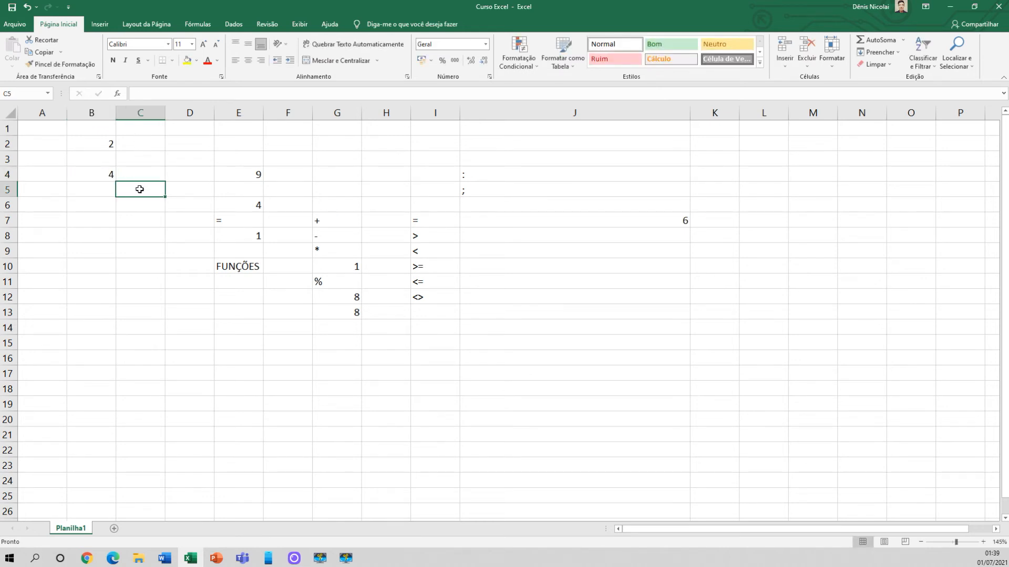
double_click(516, 220)
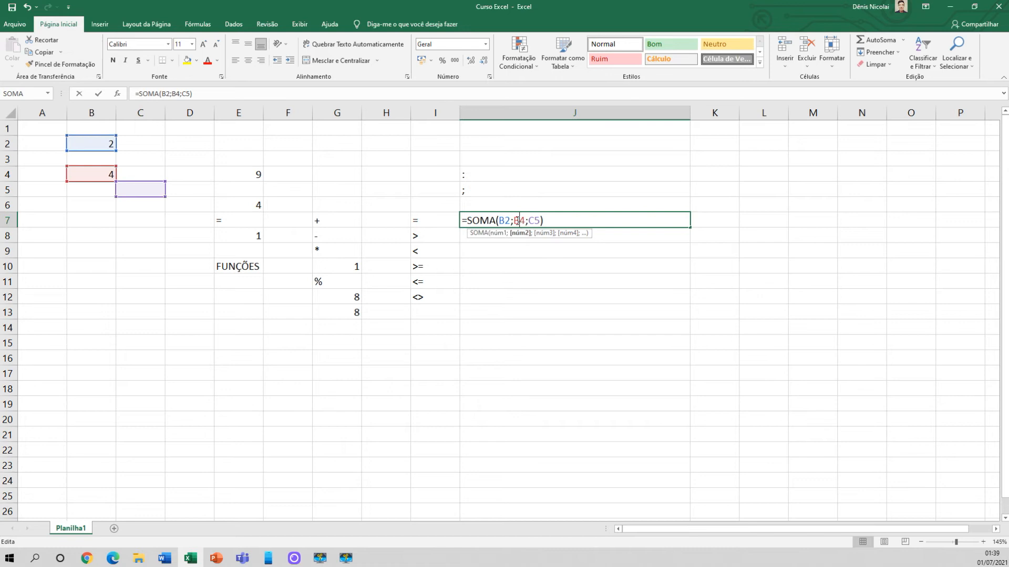
key(Escape)
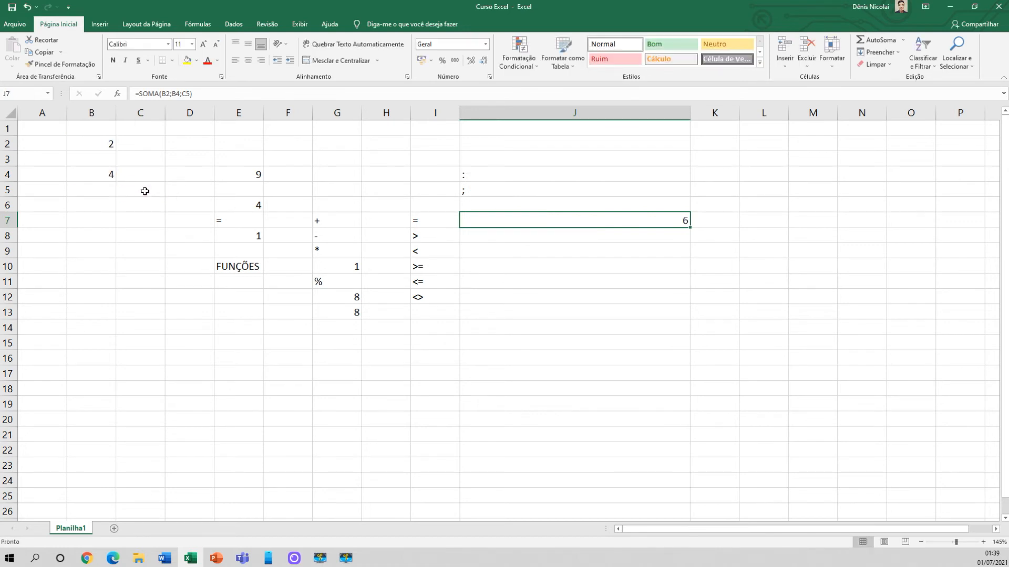
double_click(145, 191)
text(5)
key(Return)
Examine the SOMA formula in J7 and the separate cells it adds, leaving it unedited.
click(657, 218)
click(109, 177)
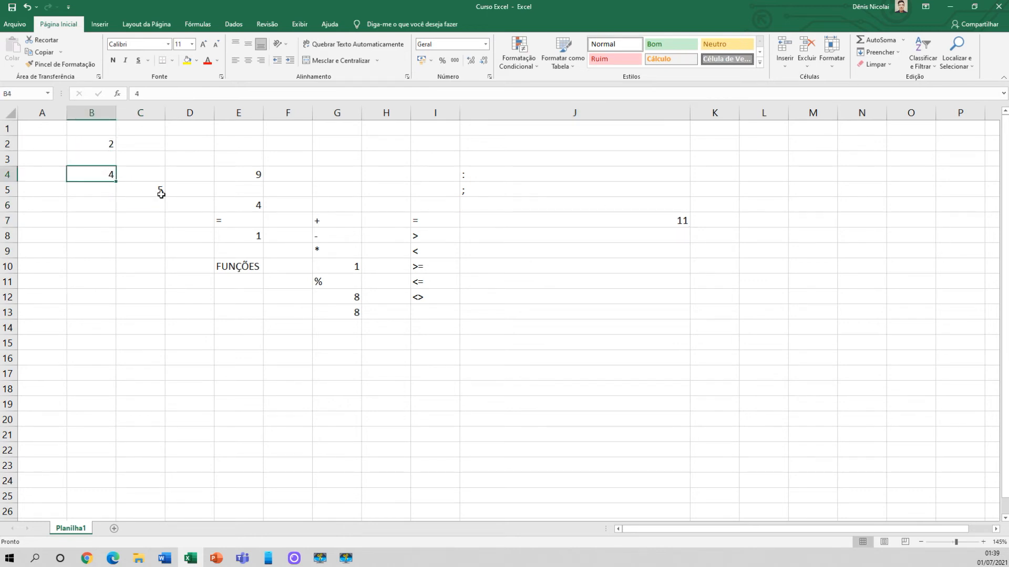
double_click(529, 216)
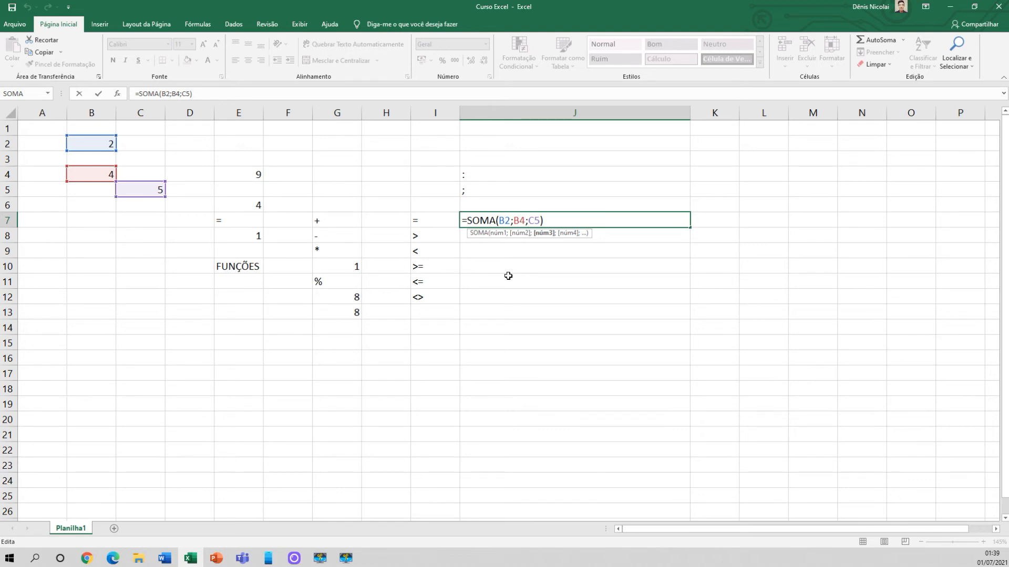
click(506, 218)
Enter the range intersection formula =B7:D7 C6:C8 in cell J10.
click(501, 266)
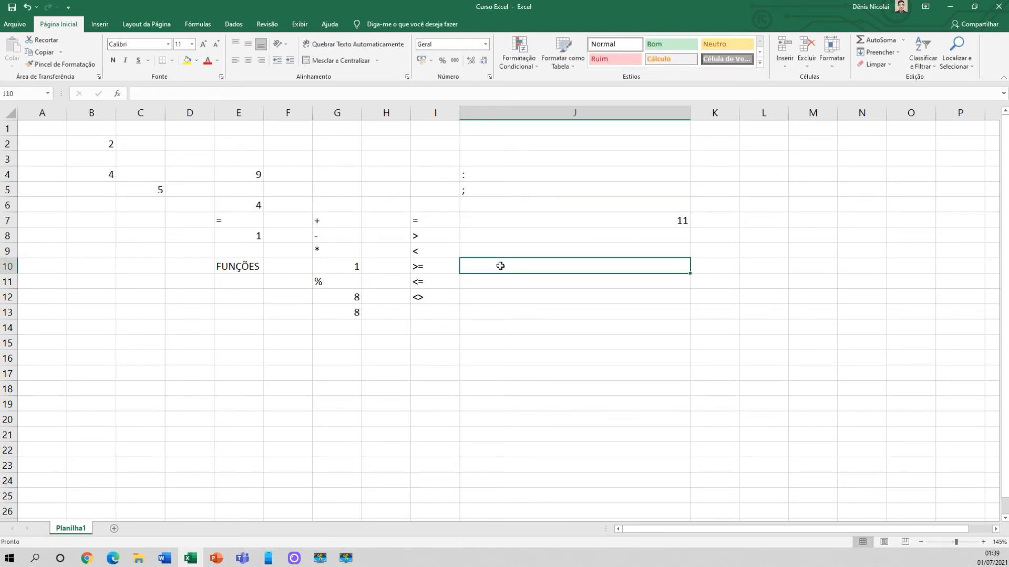
text(=B7)
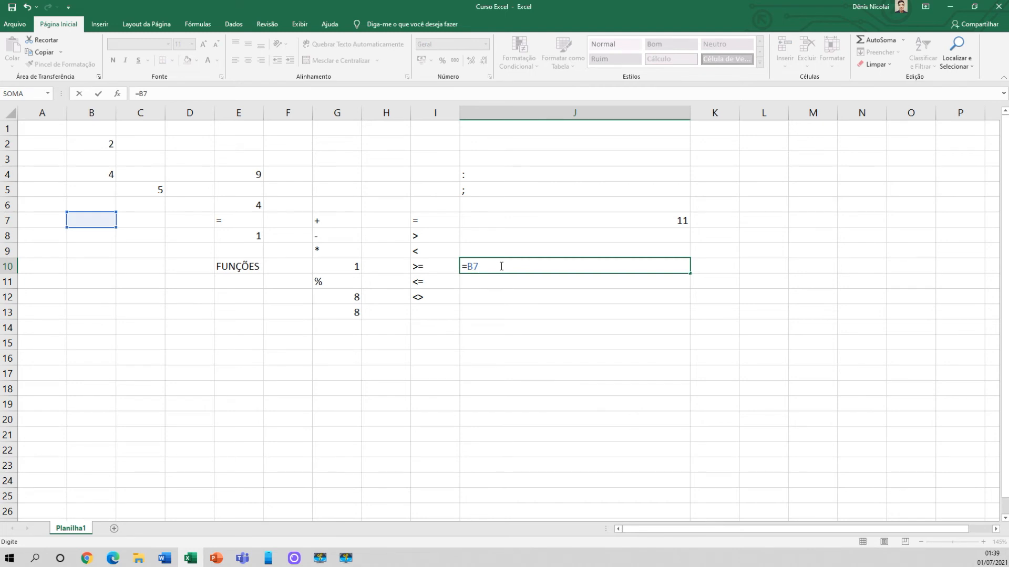
text(:D7)
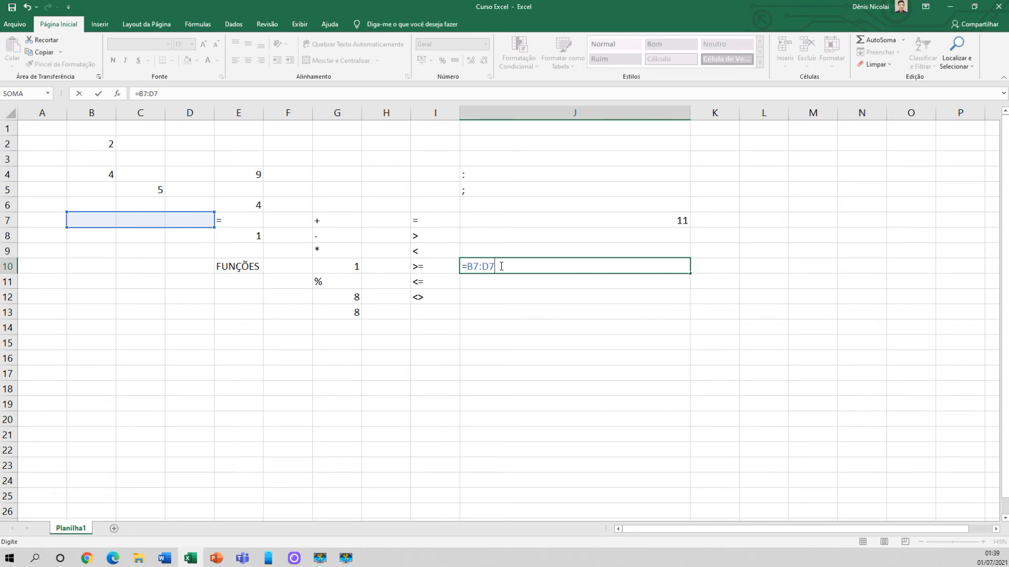
text( C)
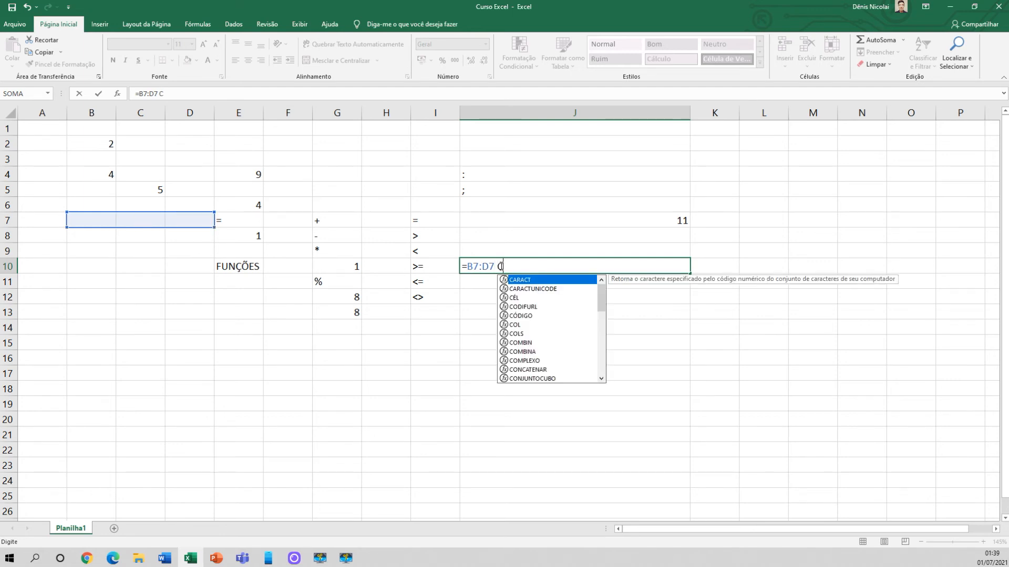
text(6)
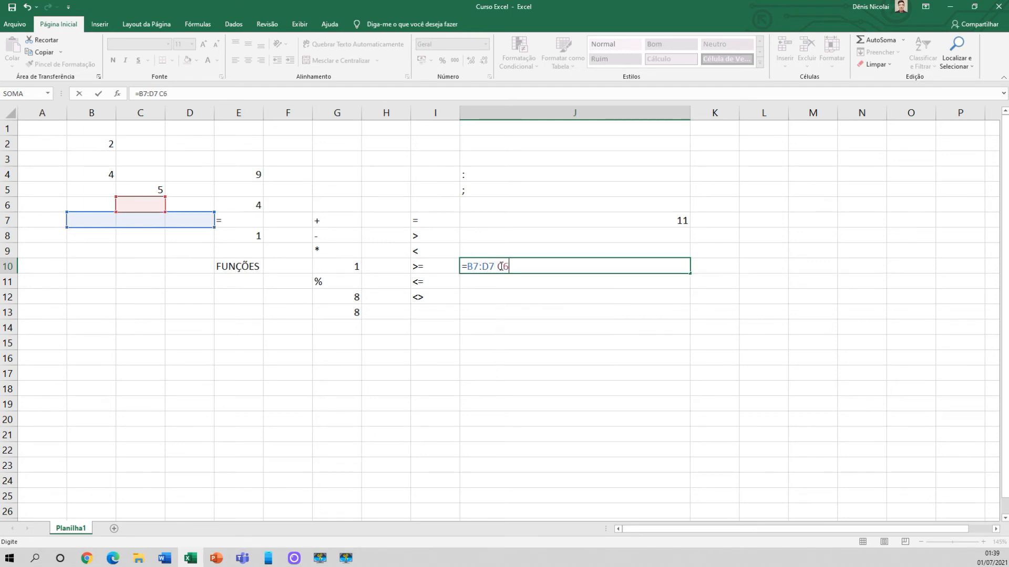
text(:C8)
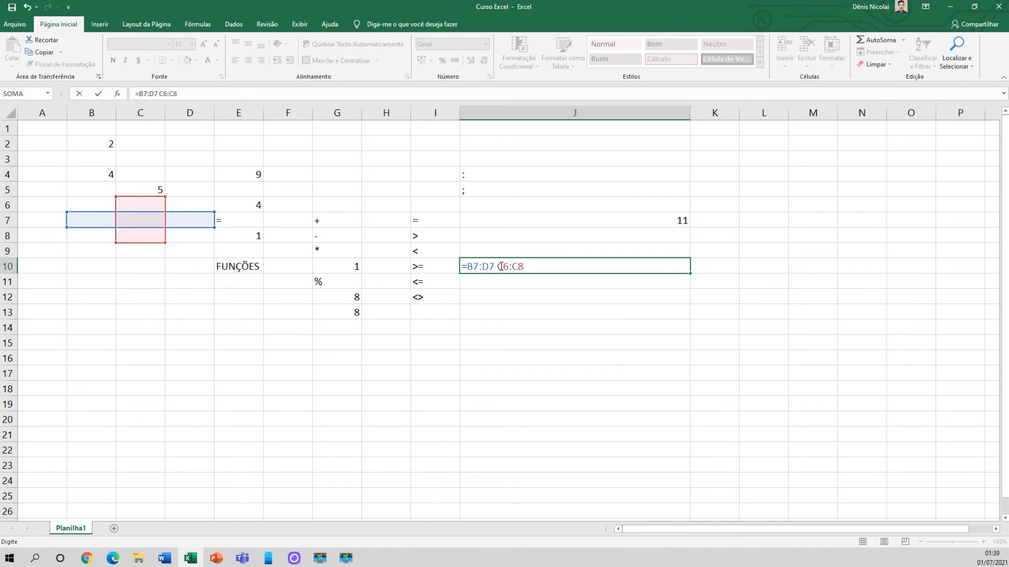
key(Return)
click(500, 265)
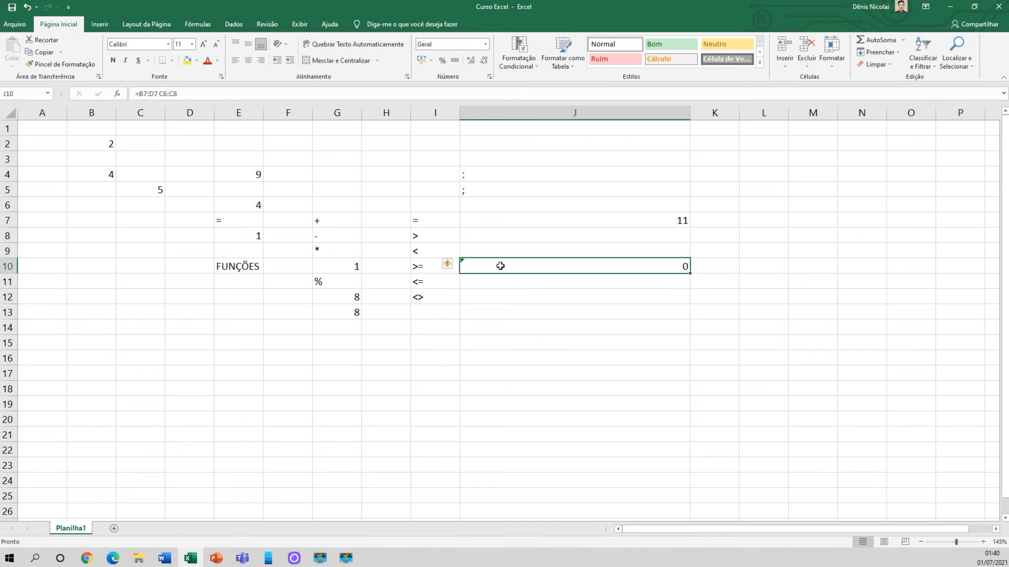
double_click(500, 266)
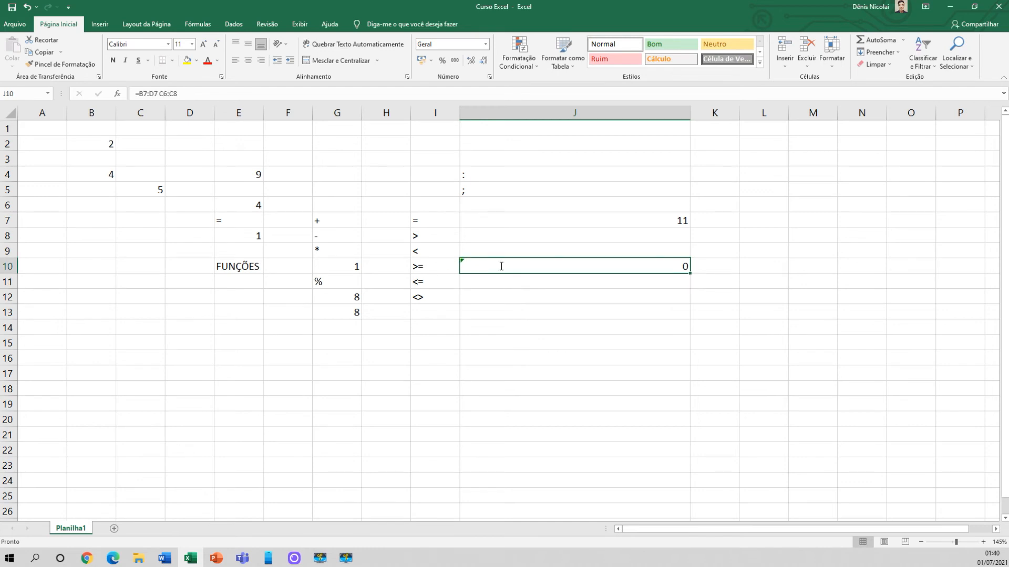
Fill the ranges used by the J10 formula: 2 in B7, 1 in C6, 3 in C7, 4 in C8 and 5 in D7.
click(98, 219)
text(2)
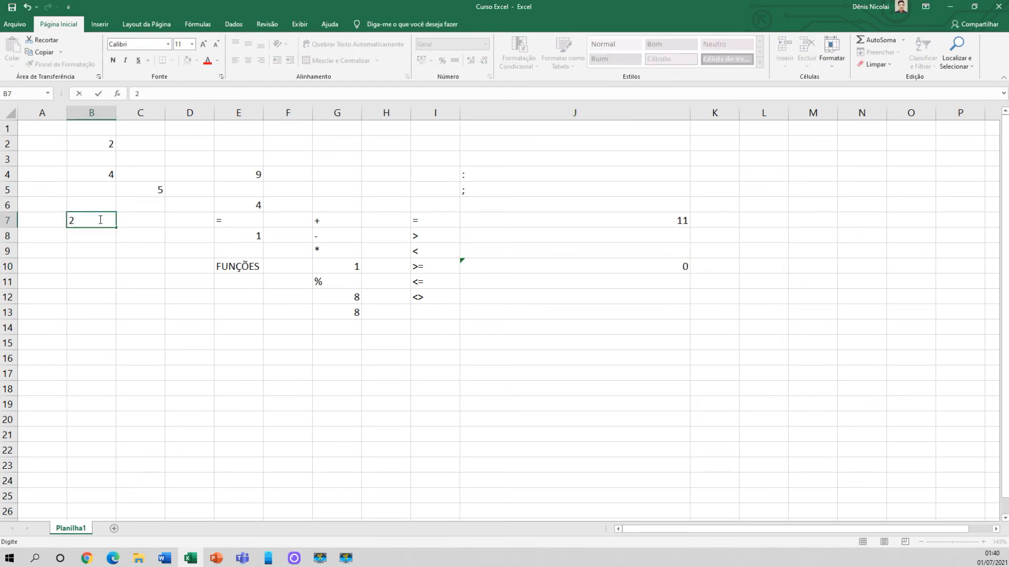
click(149, 207)
text(1)
click(151, 225)
text(3)
click(147, 233)
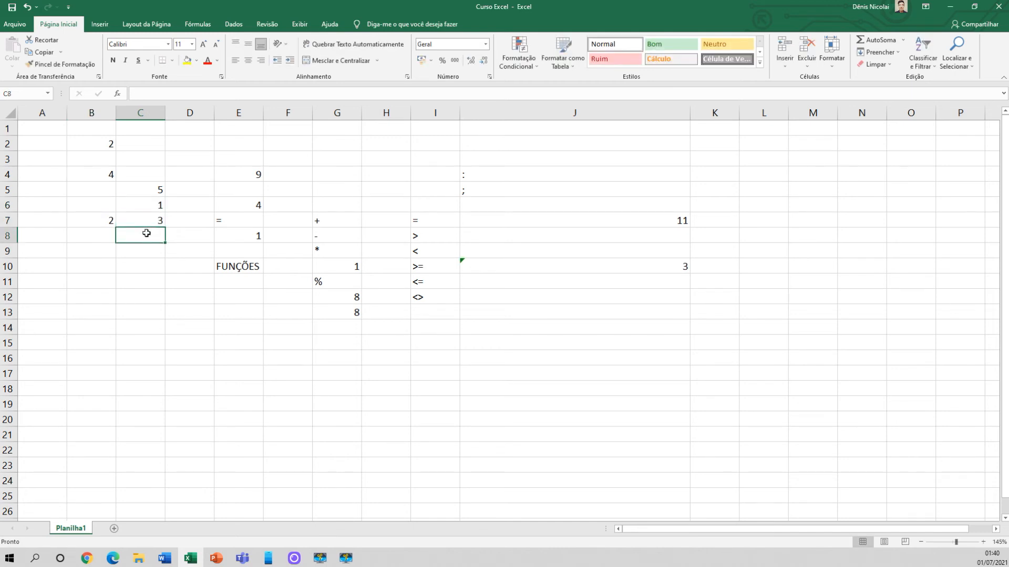
text(4)
click(195, 222)
text(5)
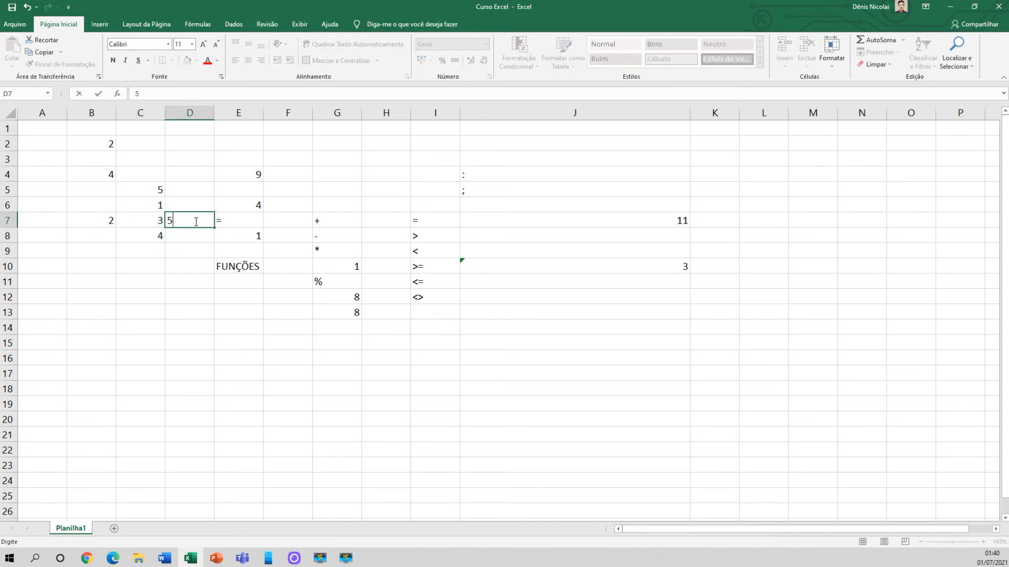
click(202, 251)
Examine the intersection formula in J10 and where its two referenced ranges cross, leaving it unedited.
double_click(537, 265)
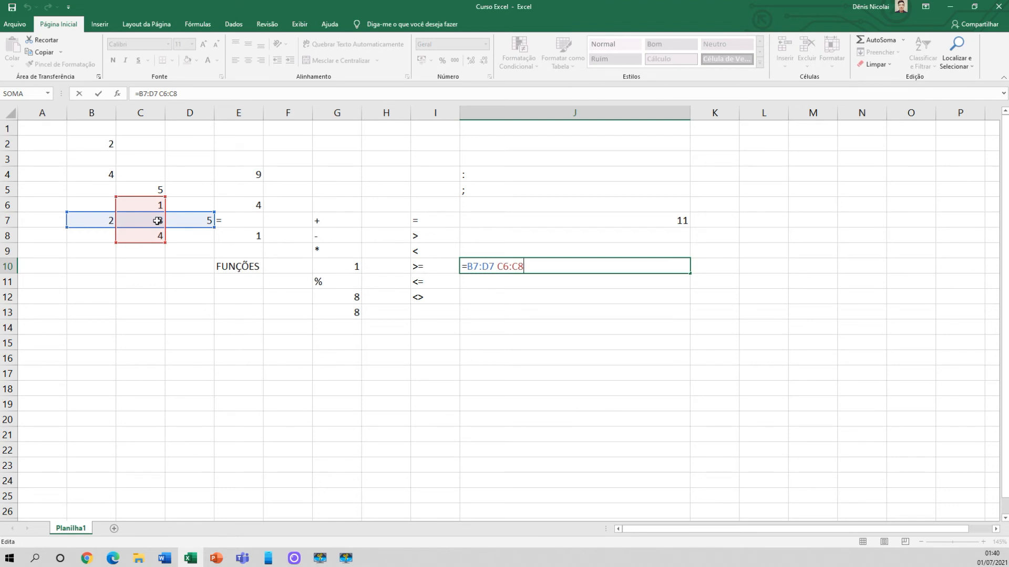
key(Return)
double_click(562, 268)
click(146, 280)
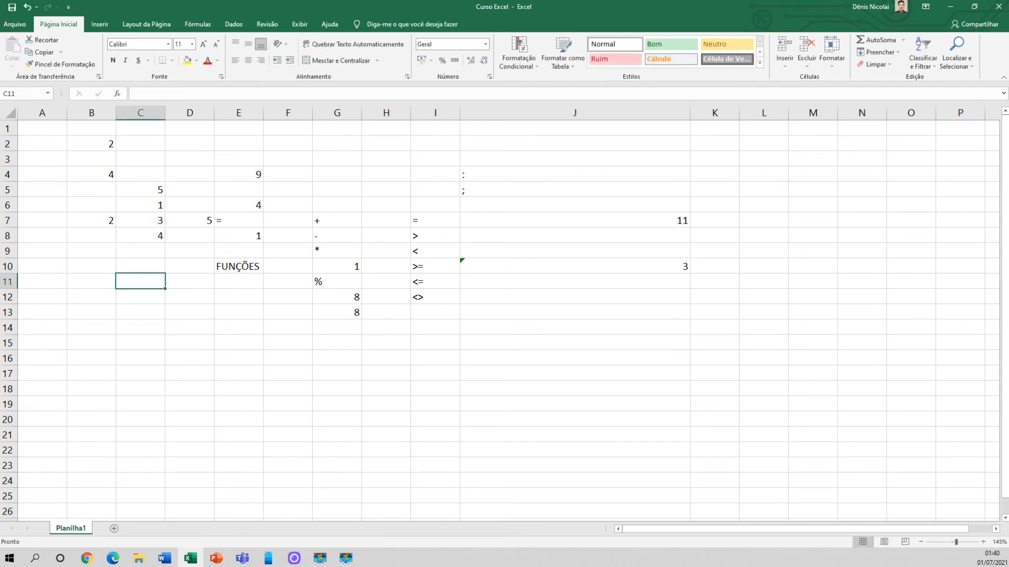
Add the headers VENDAS, PREÇO and VALOR TOTAL in D16:F16 and fit column F's width to its content.
click(190, 356)
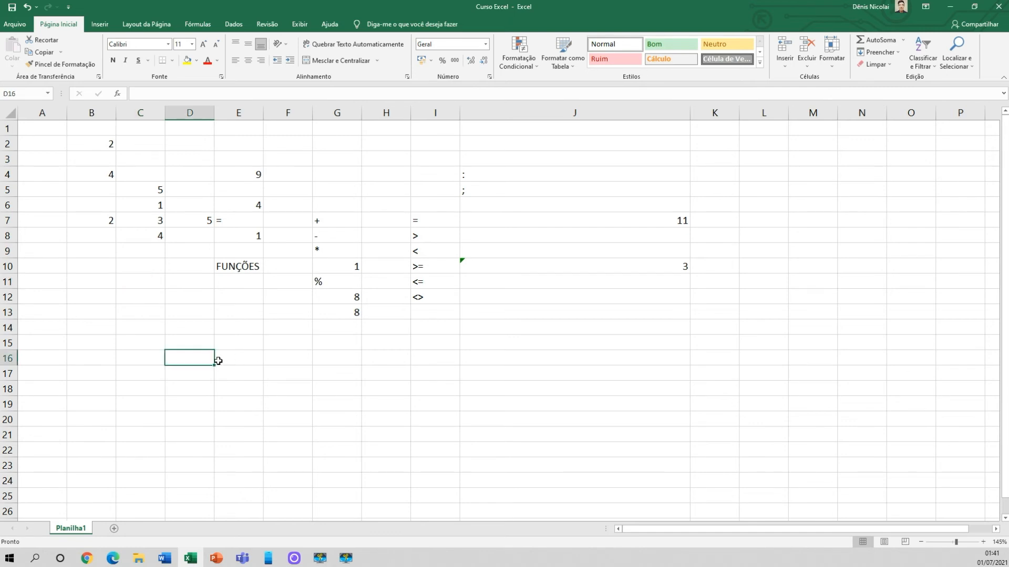
text(VENDAS)
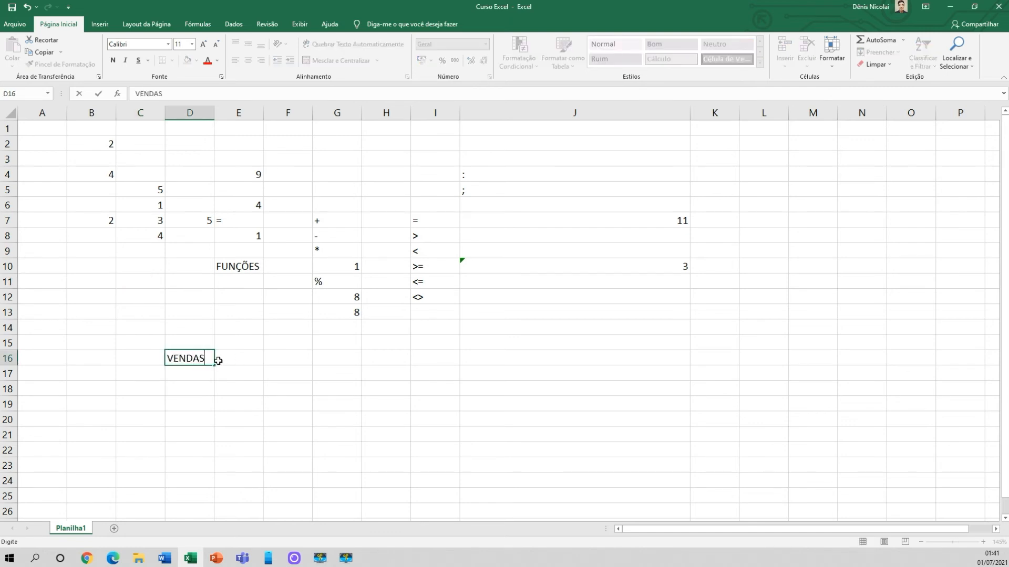
click(218, 361)
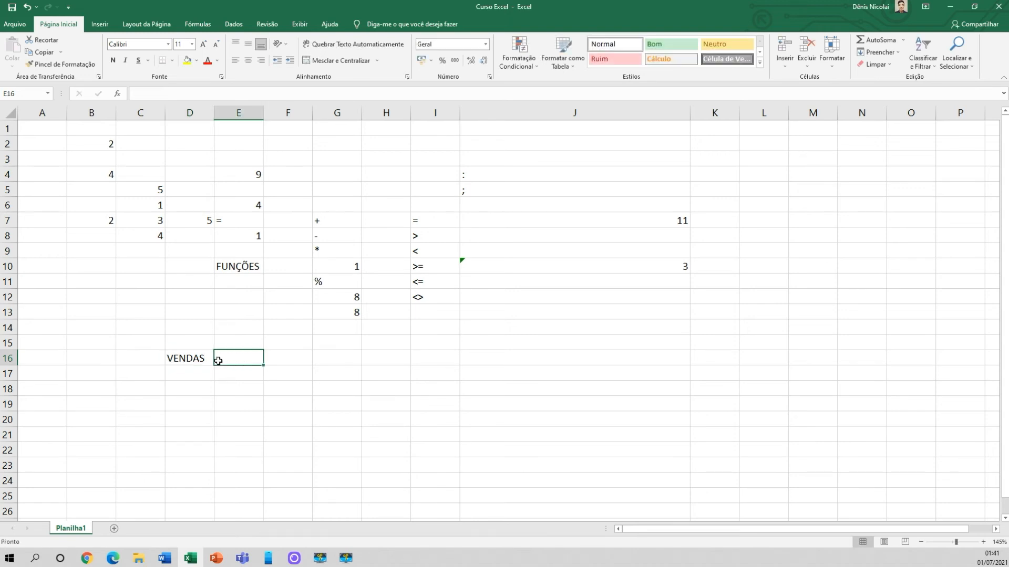
text(PREÇO)
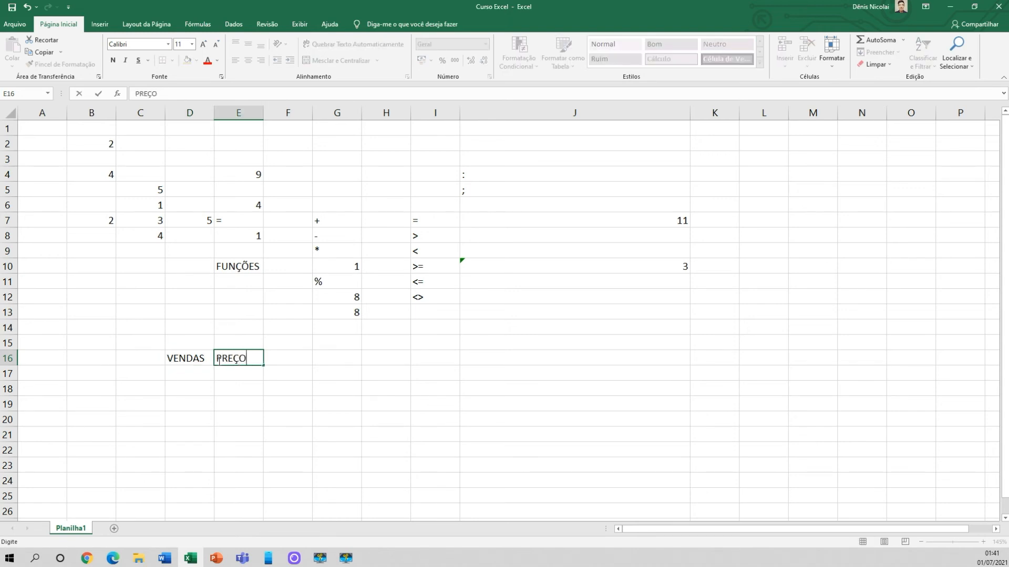
key(Tab)
text(VALOR )
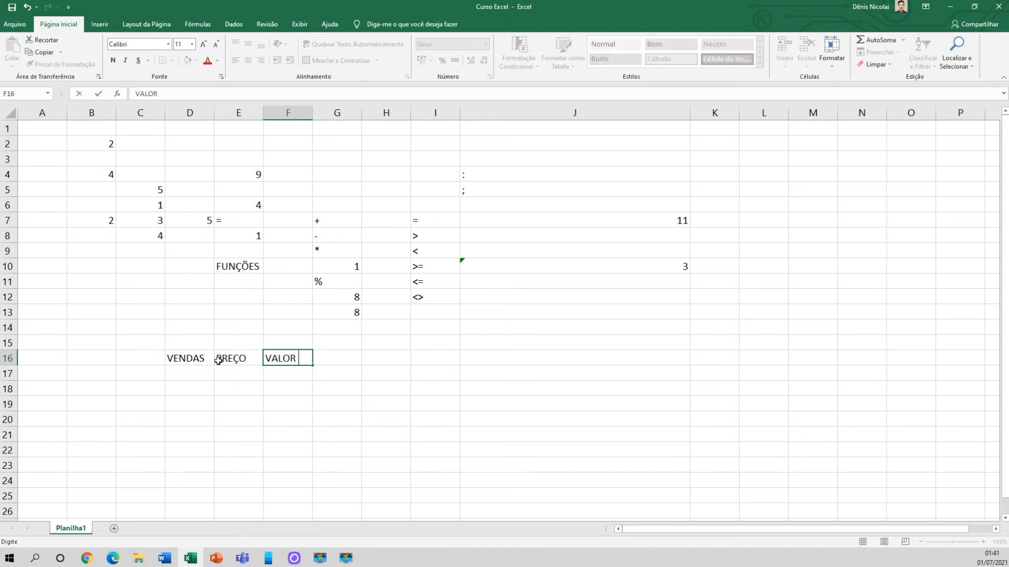
text(TOTAL)
key(Return)
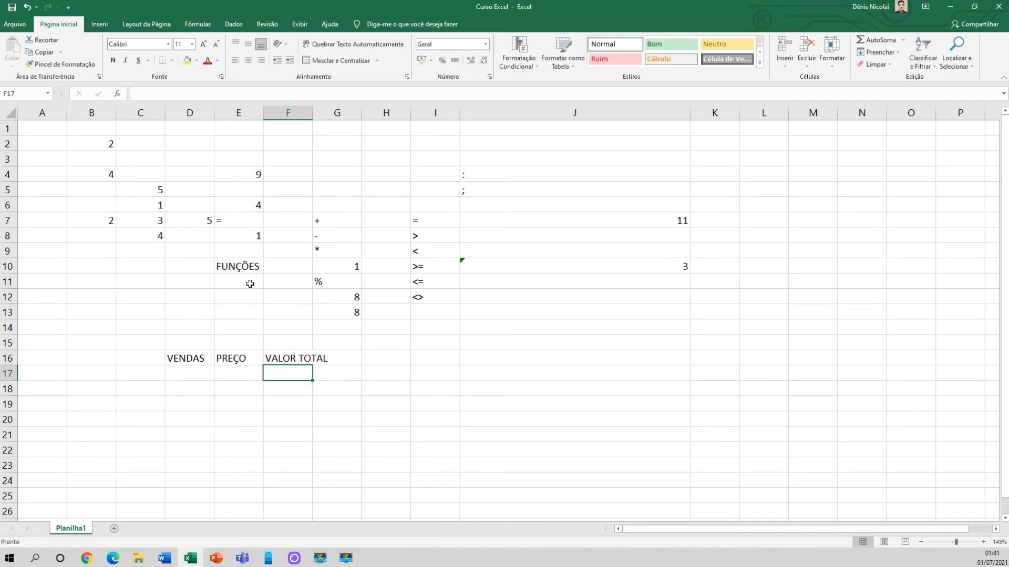
double_click(312, 113)
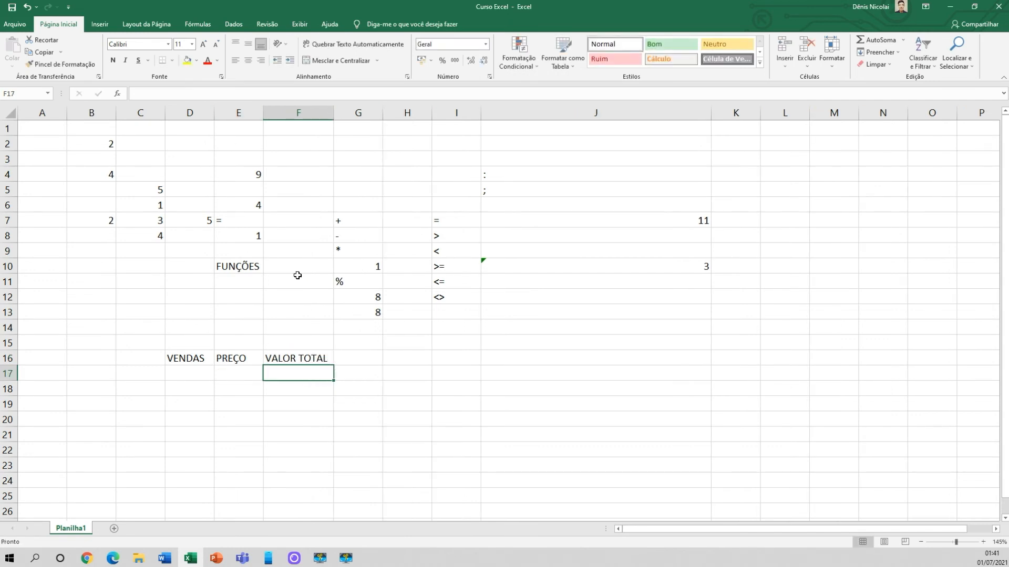
Enter the sales quantities 10, 3, 4 and 5 under VENDAS in D17:D20.
click(188, 373)
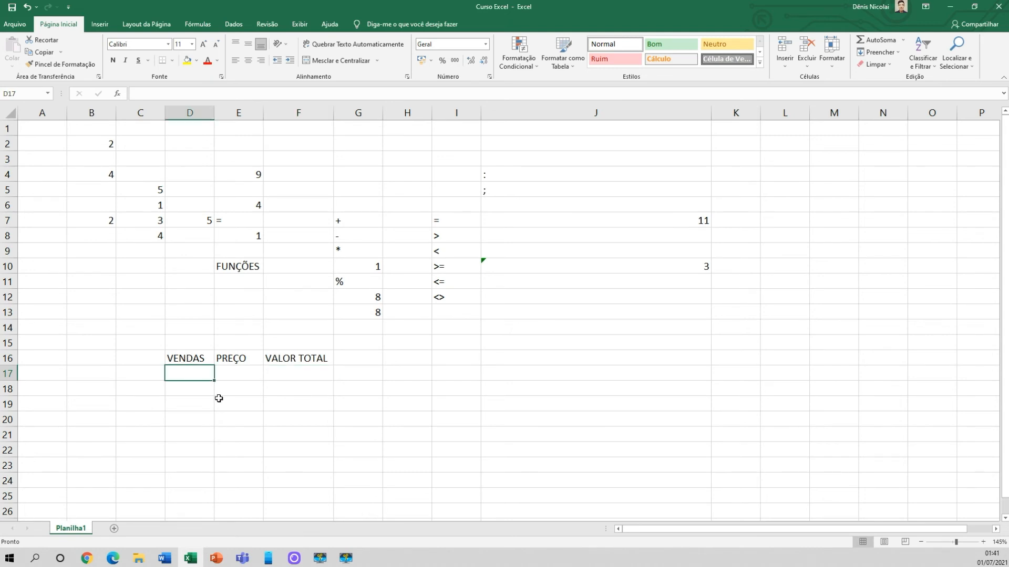
text(10)
key(Return)
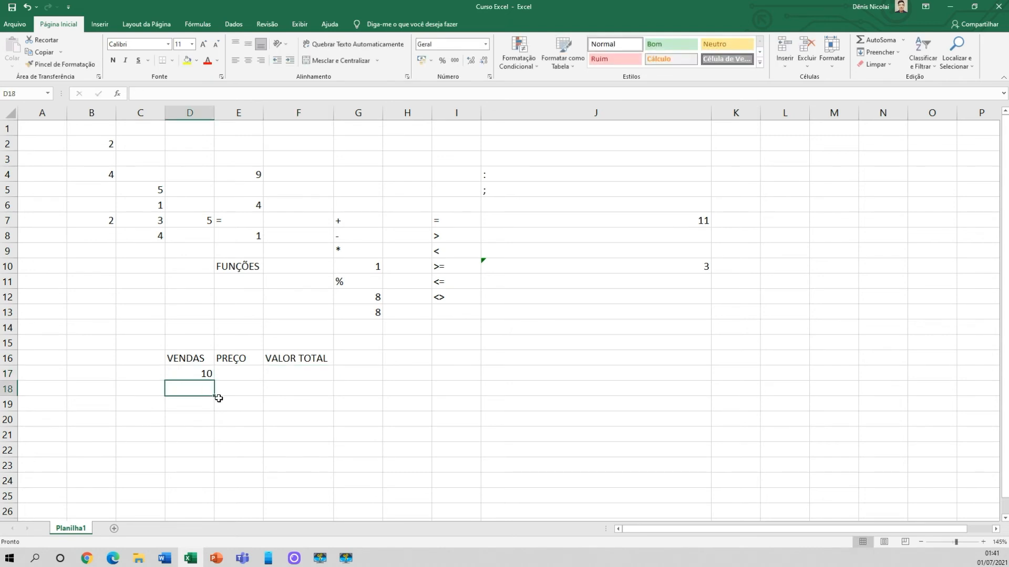
text(3)
key(Return)
text(4)
key(Return)
text(5)
key(Return)
click(245, 375)
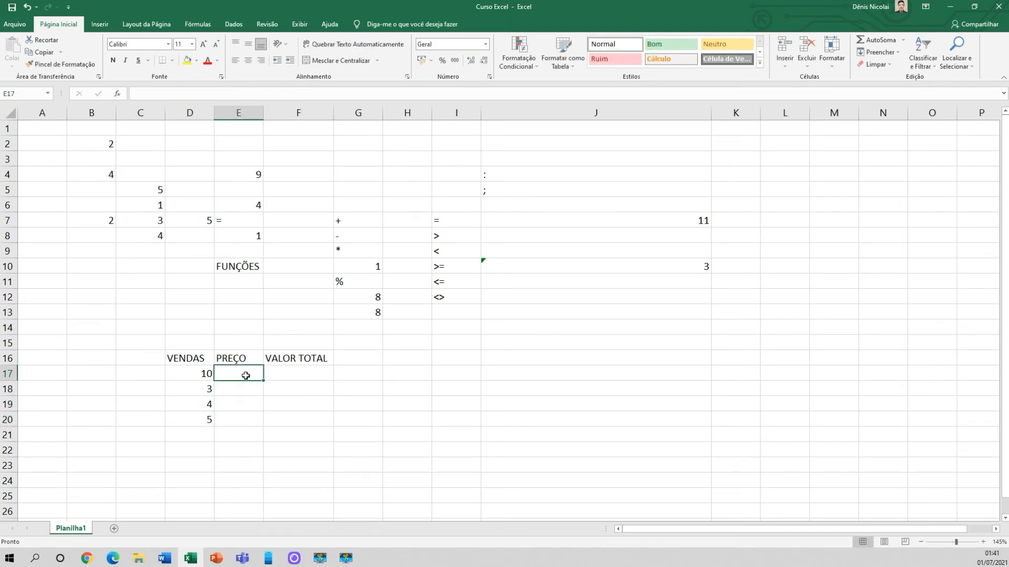
Add the header PRODUTO in C16 and list products A, B, C and D below it in C17:C20.
click(150, 374)
click(143, 356)
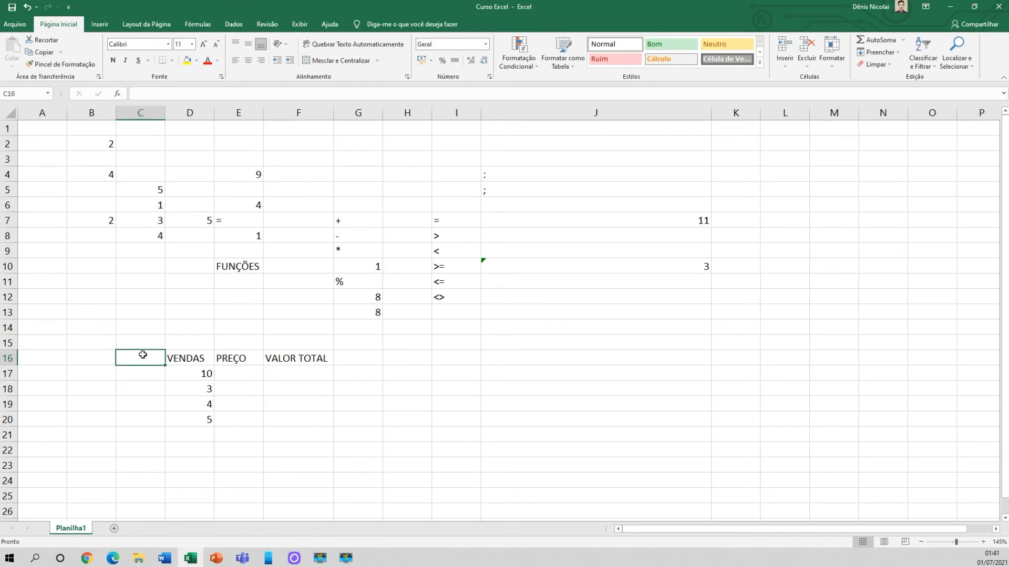
text(PRODUTO)
key(Return)
text(A)
key(Return)
text(B)
key(Return)
text(C)
key(Return)
text(D)
key(Return)
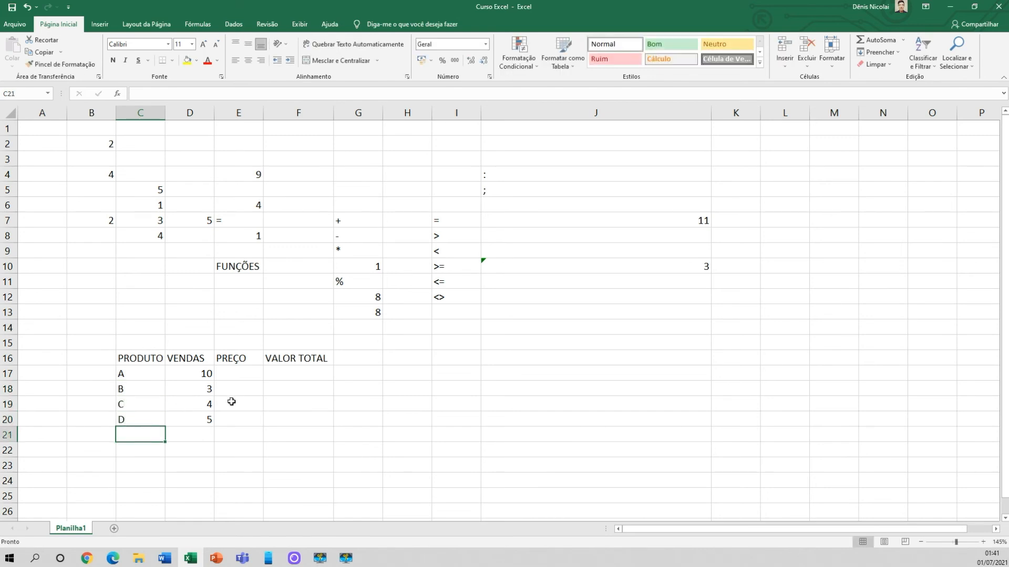
Enter the price 22,5 for product A in E17 and format E17:E20 as Moeda.
click(245, 376)
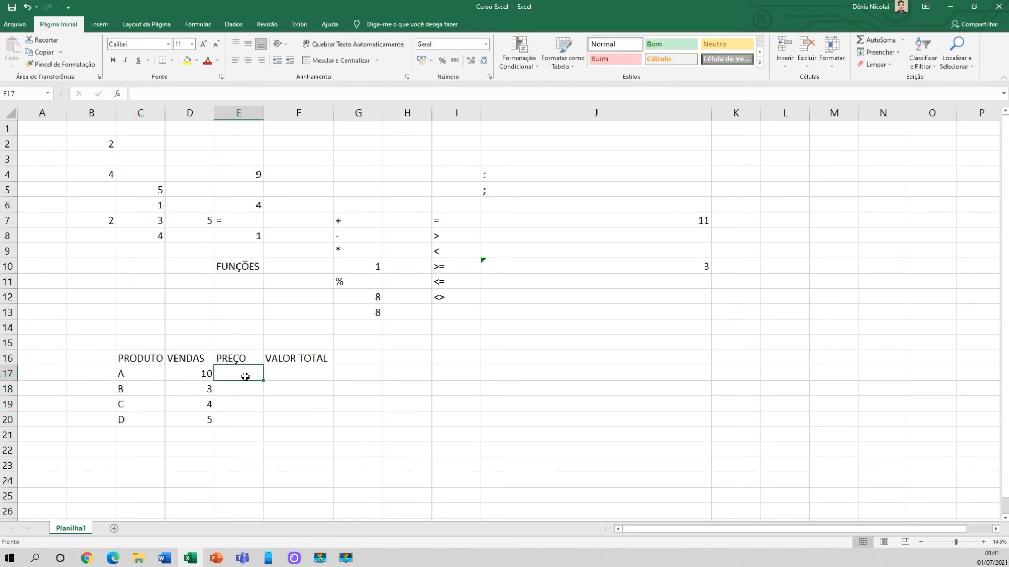
text(22,5)
key(Return)
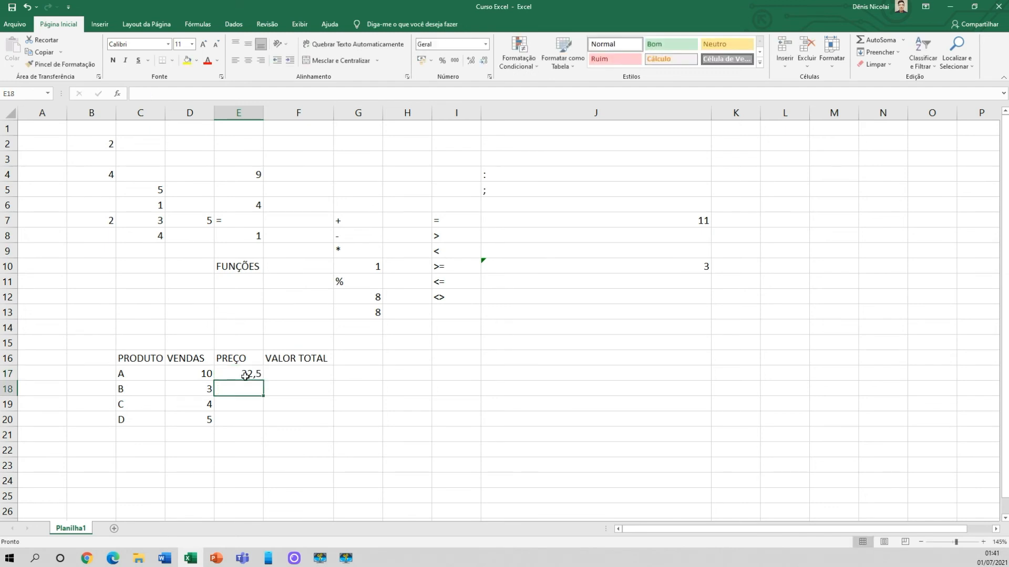
drag(239, 374, 237, 416)
click(485, 44)
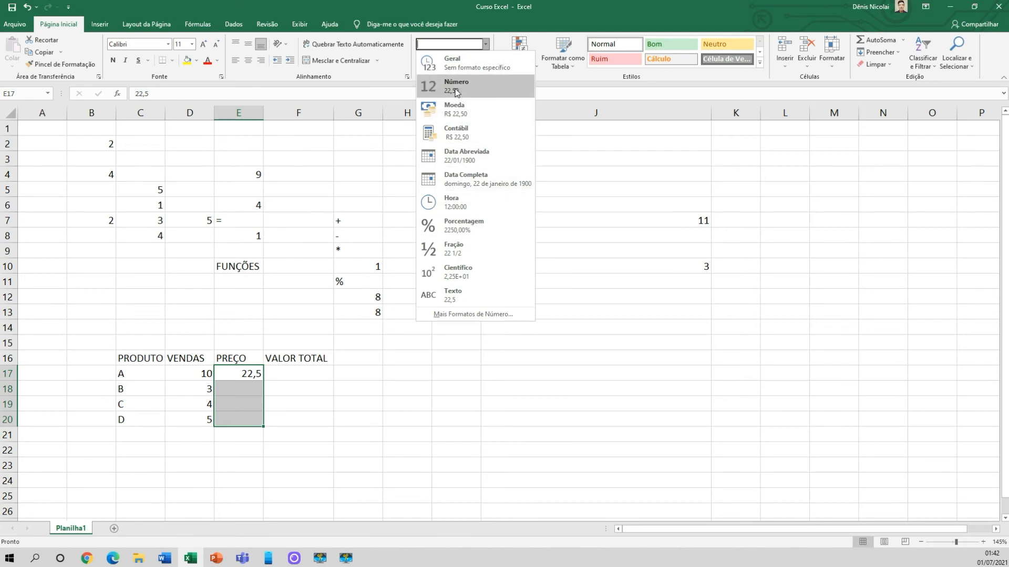
click(452, 110)
Enter the prices 10,90, 5,90 and 25,00 for products B, C and D in E18:E20.
click(249, 393)
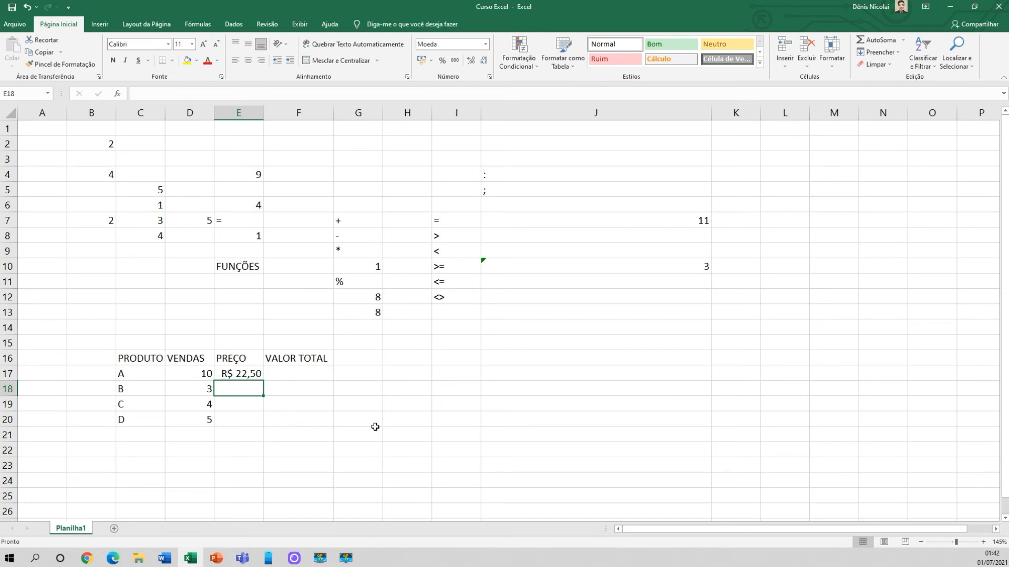
text(10,90)
key(Return)
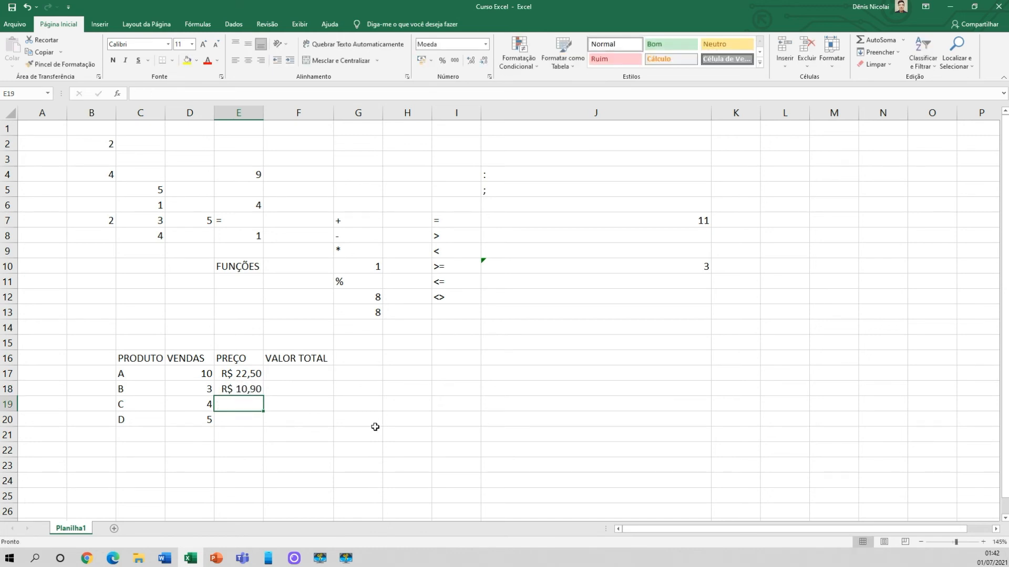
text(5,90)
key(Return)
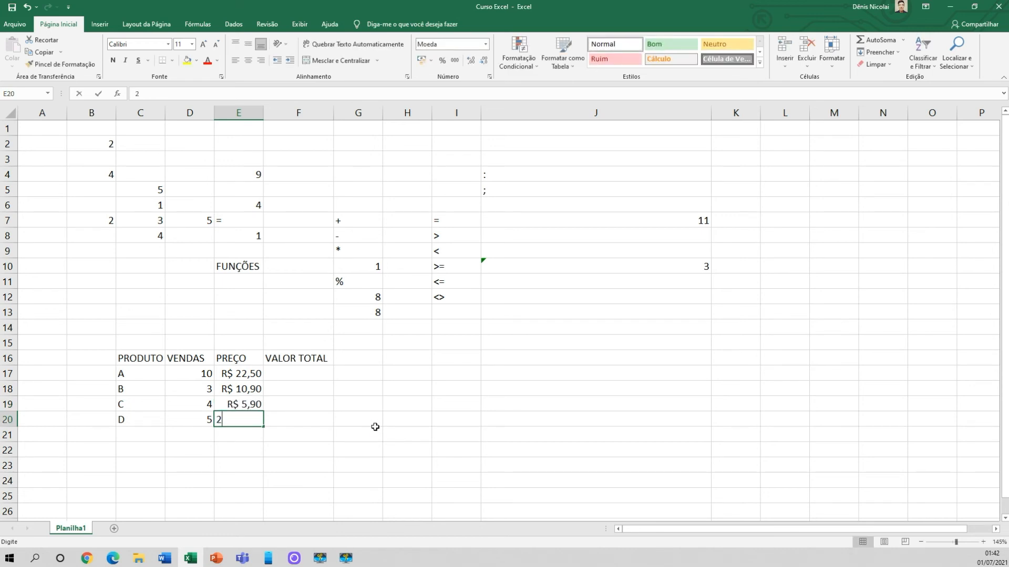
text(25,00)
key(Return)
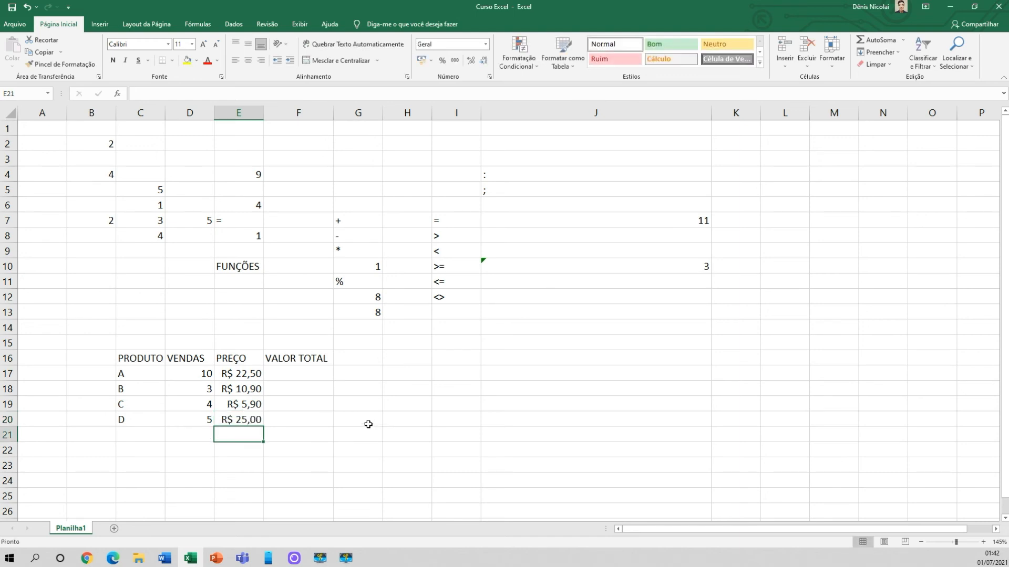
click(298, 377)
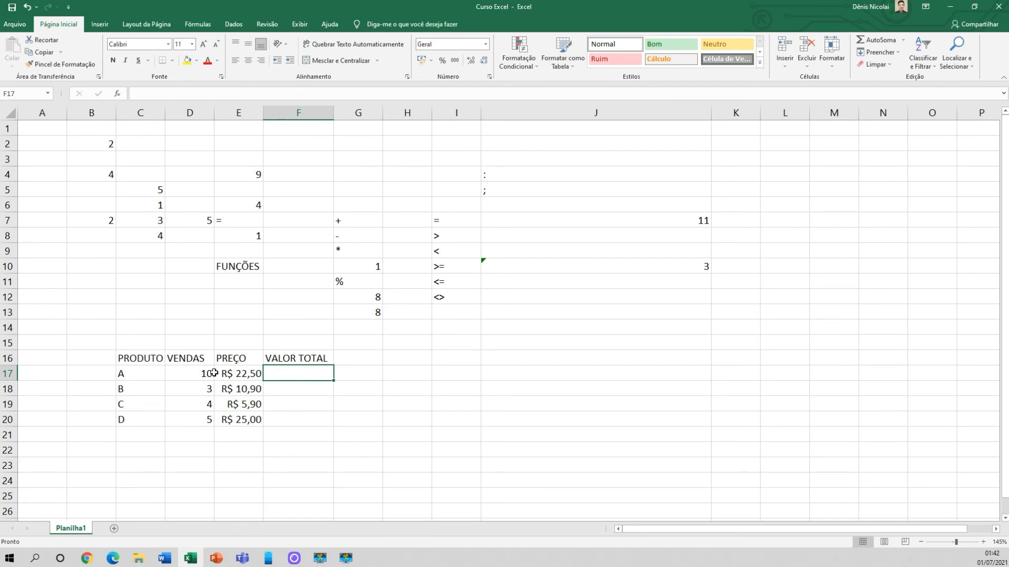
click(197, 373)
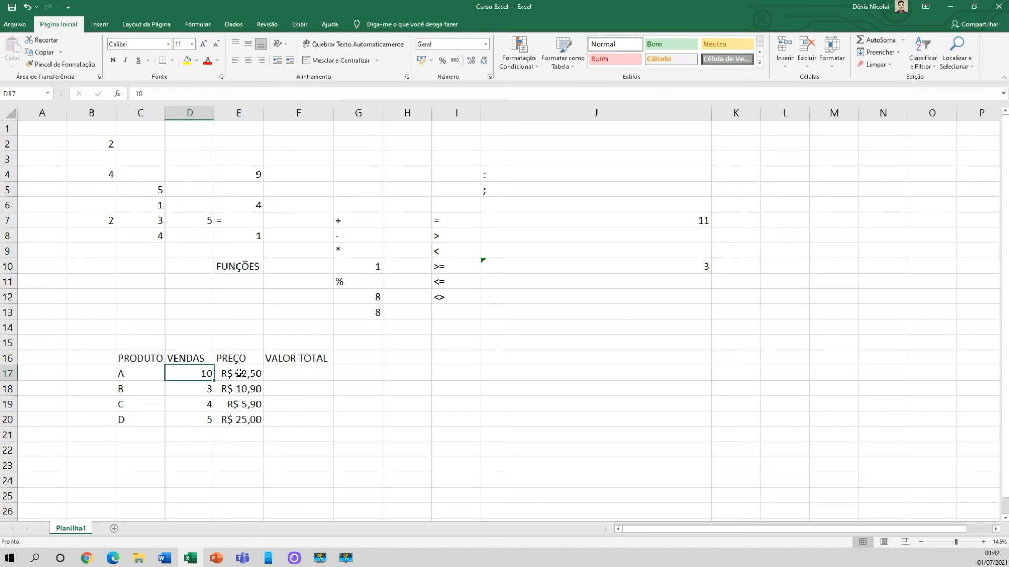
click(225, 373)
click(288, 375)
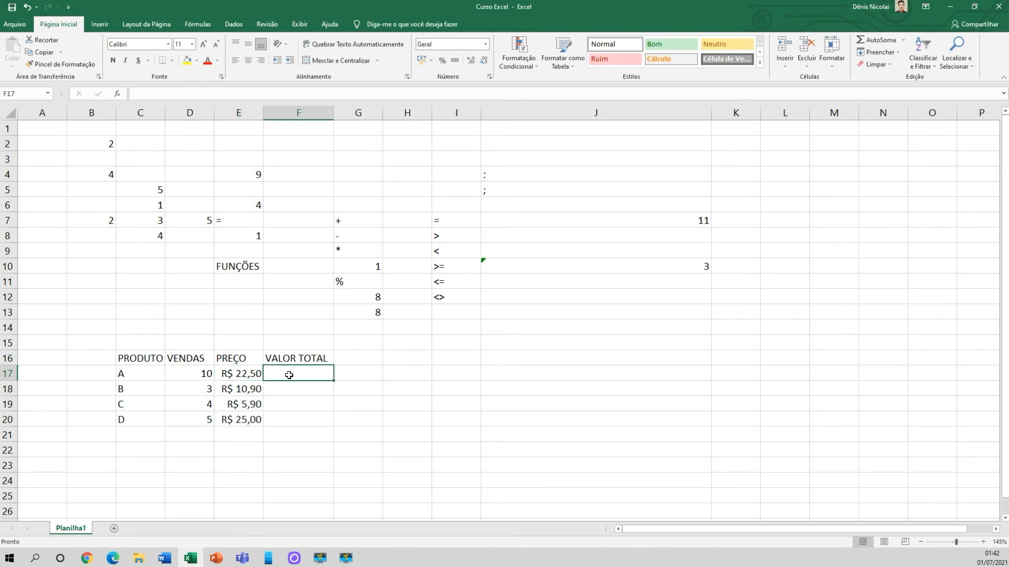
text(=)
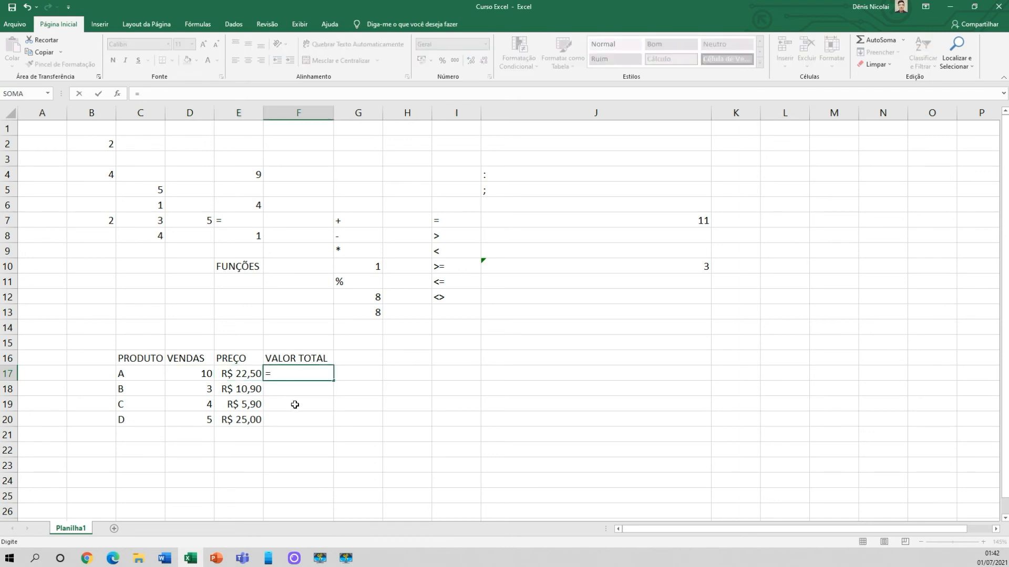
click(201, 375)
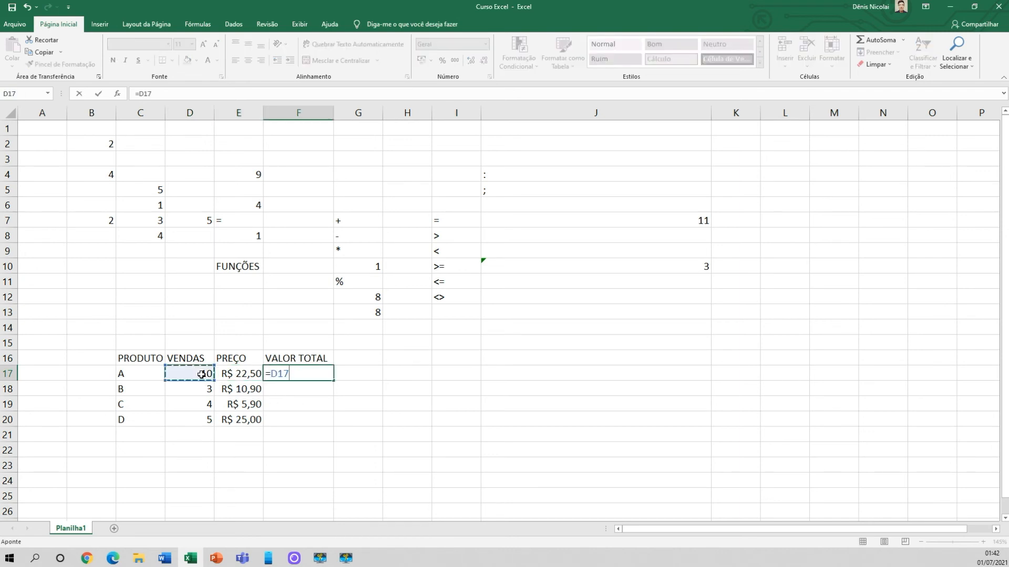
text(*)
click(237, 373)
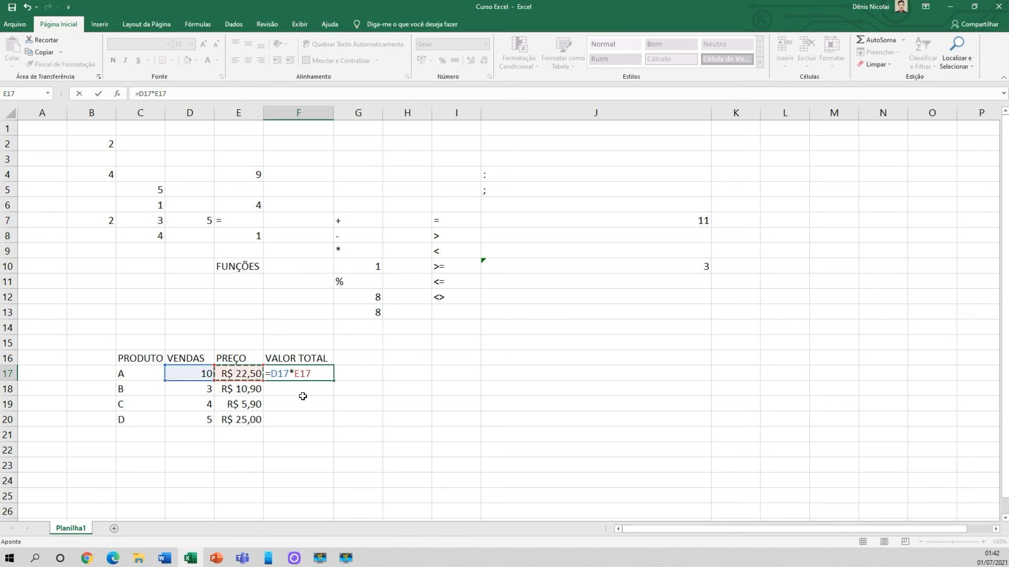
key(BackSpace)
key(BackSpace)
key(BackSpace)
key(BackSpace)
key(BackSpace)
key(BackSpace)
key(BackSpace)
key(BackSpace)
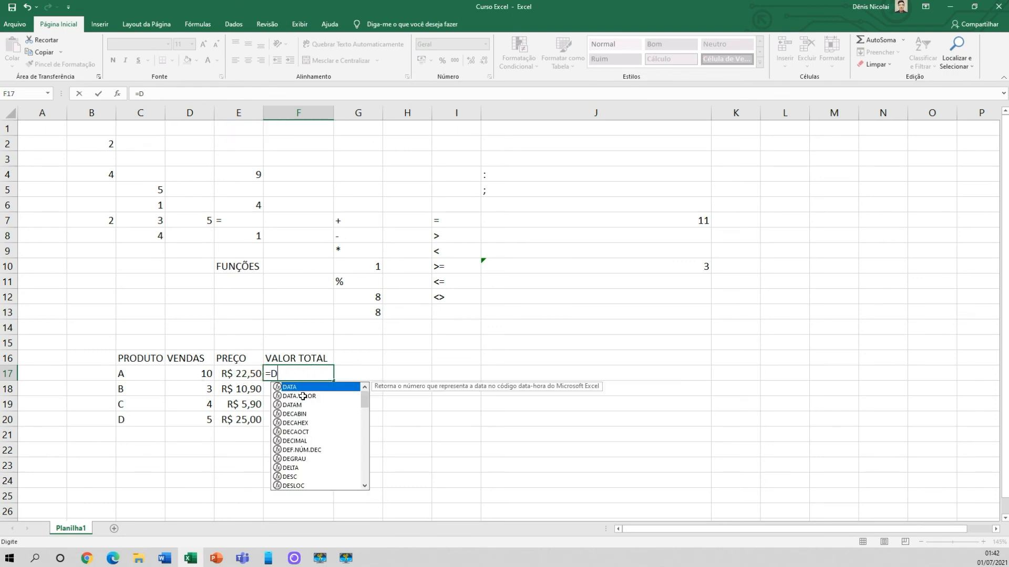
key(Escape)
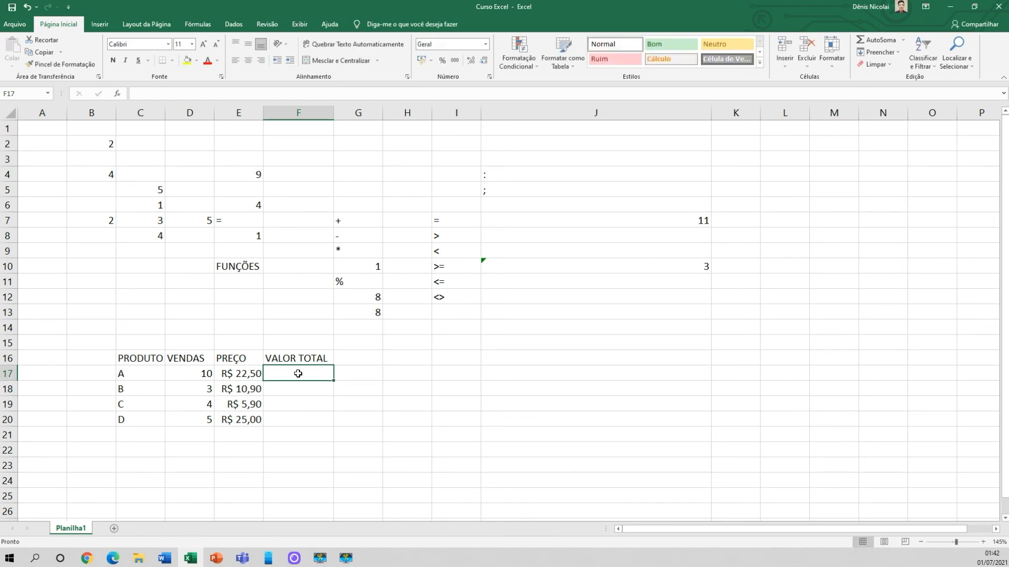
Calculate product A's total value in F17 with the formula =D17*E17.
text(=)
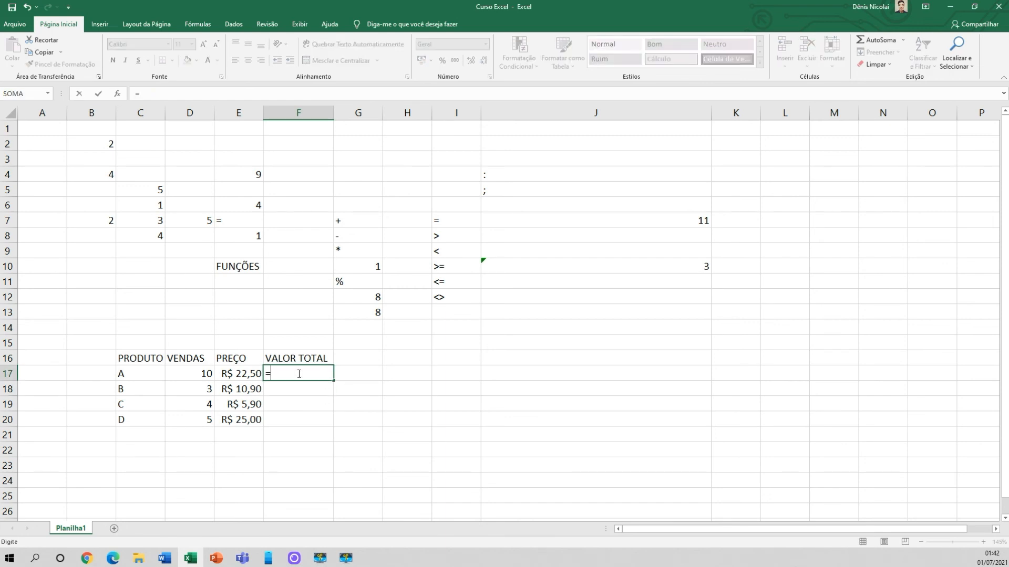
click(199, 374)
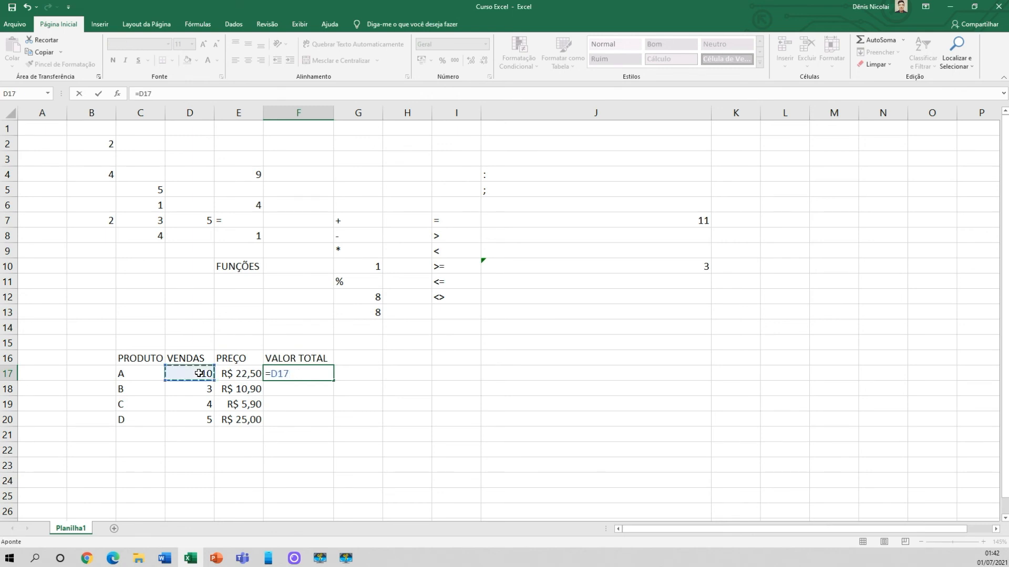
key(BackSpace)
key(BackSpace)
key(BackSpace)
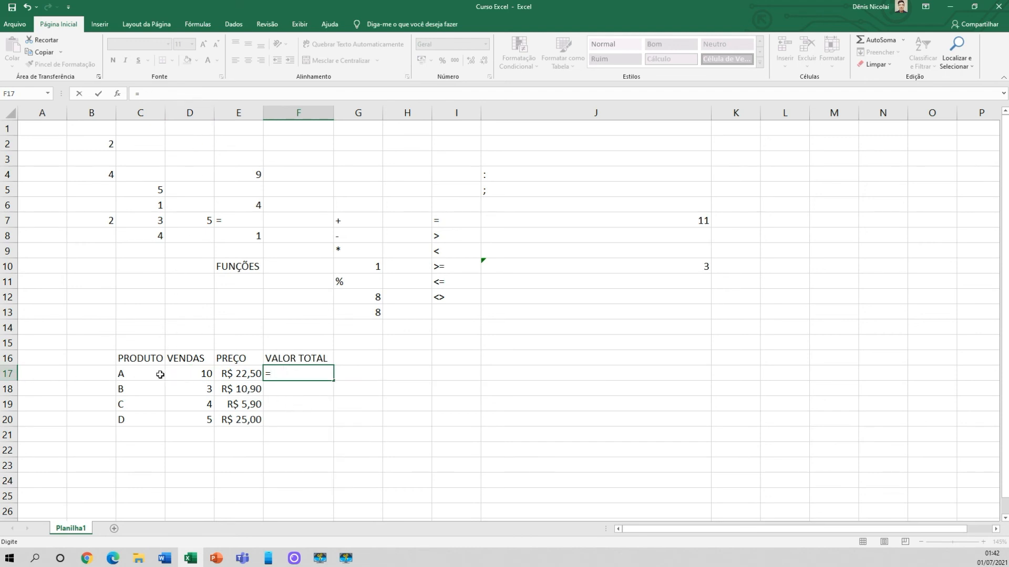
click(213, 384)
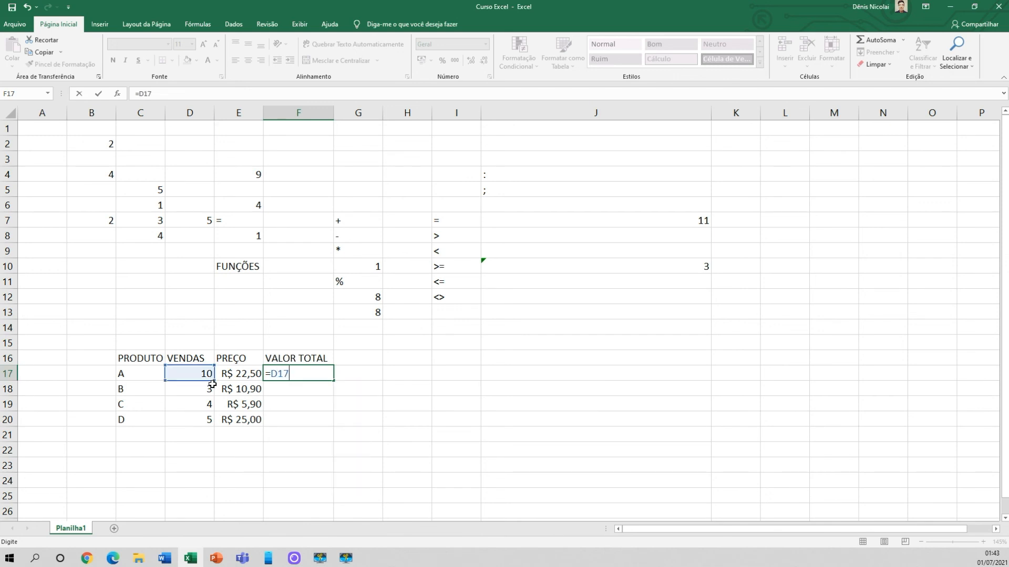
key(BackSpace)
key(BackSpace)
key(BackSpace)
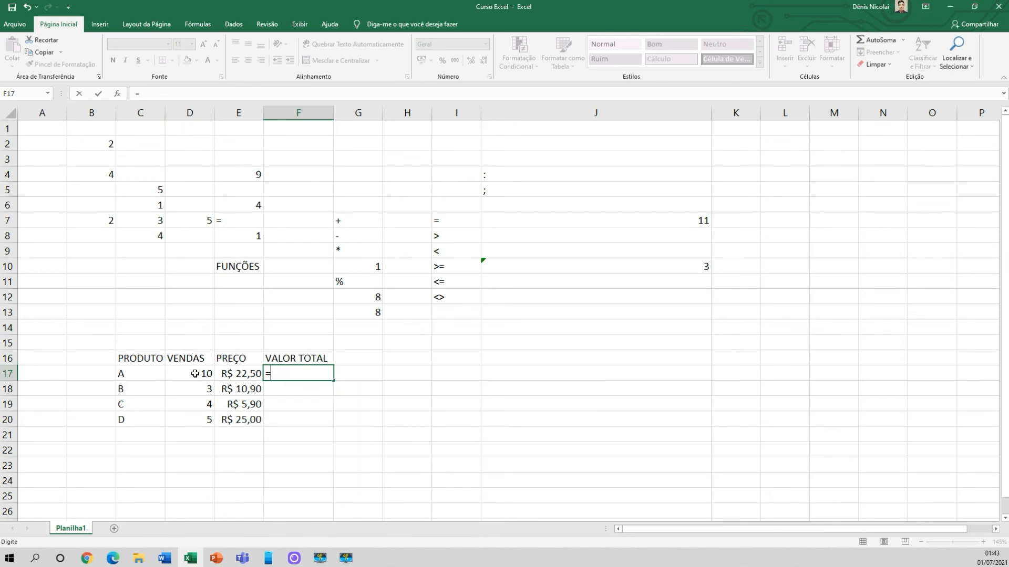
click(194, 374)
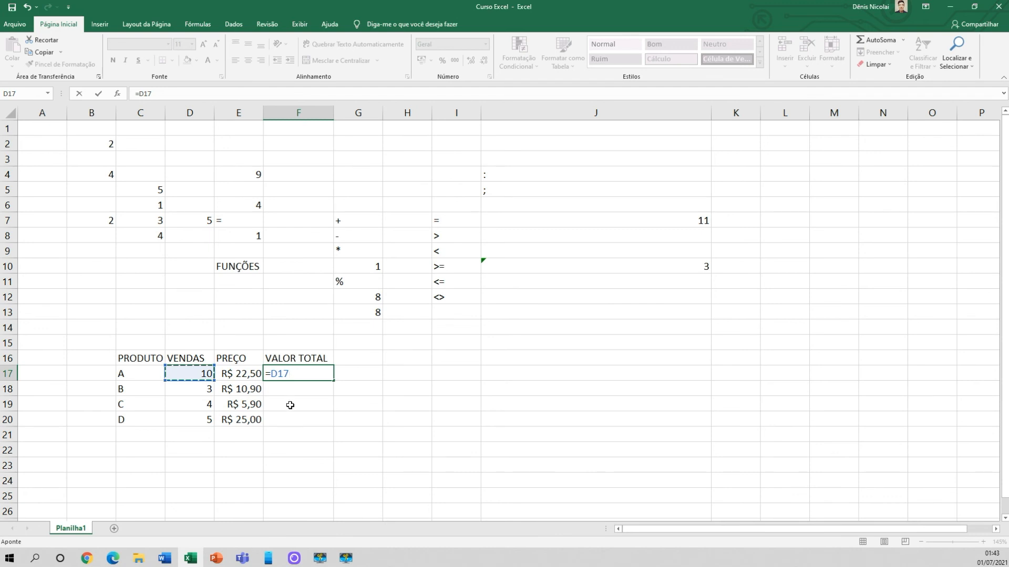
text(*)
click(240, 375)
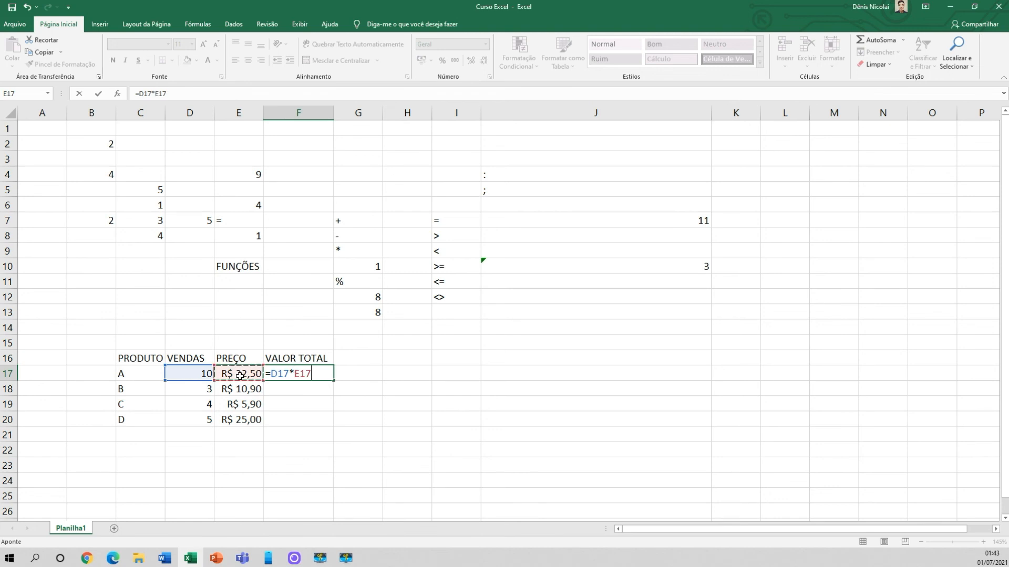
mouse_move(240, 374)
mouse_down()
mouse_move(289, 402)
mouse_move(300, 444)
mouse_move(383, 424)
mouse_move(443, 363)
mouse_move(439, 418)
mouse_move(333, 466)
mouse_move(288, 423)
mouse_move(404, 415)
mouse_move(240, 375)
mouse_up()
key(Return)
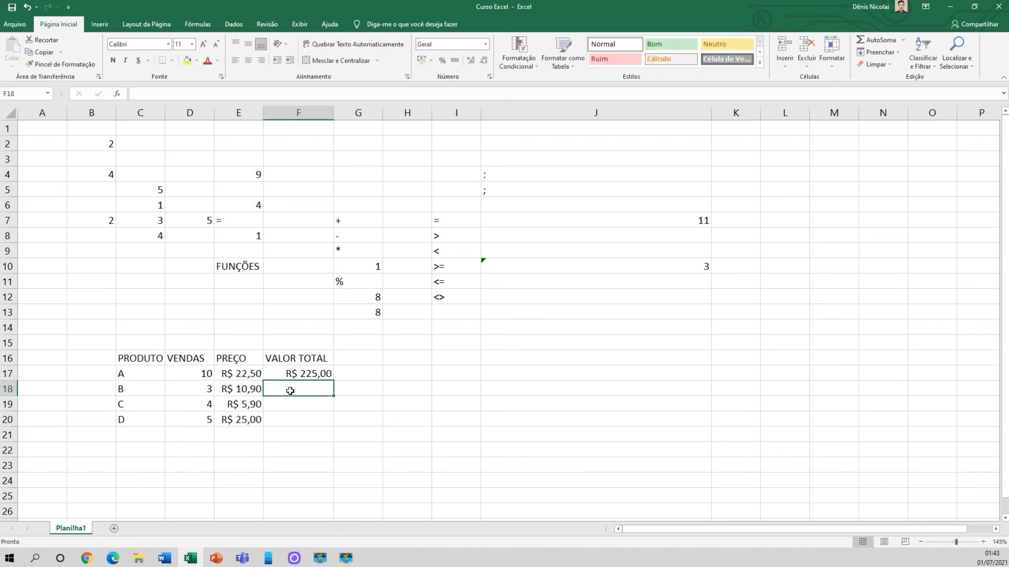
Copy the total value formula from F17 and paste it into F20 for product D.
click(298, 373)
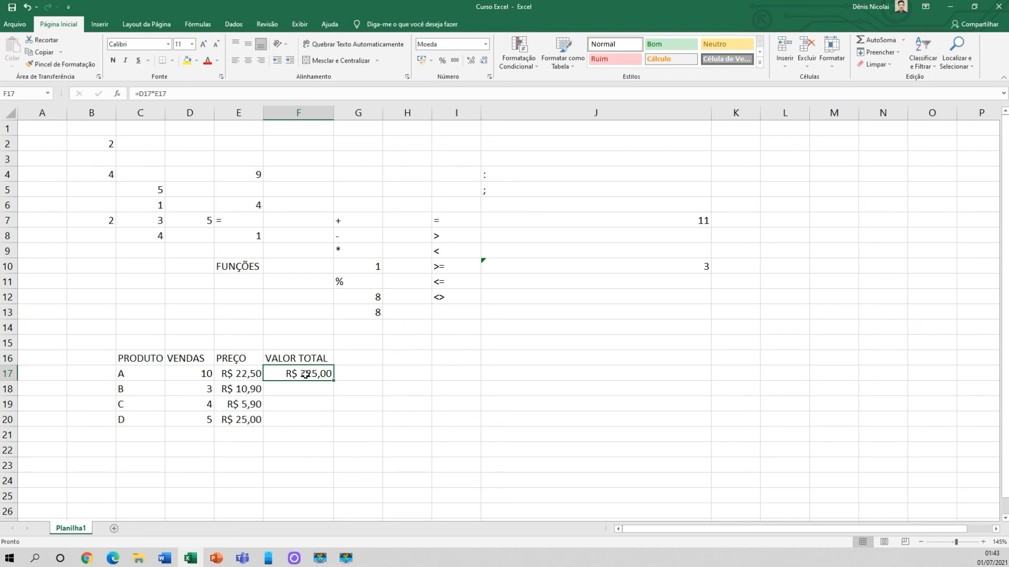
key(ctrl+c)
click(294, 418)
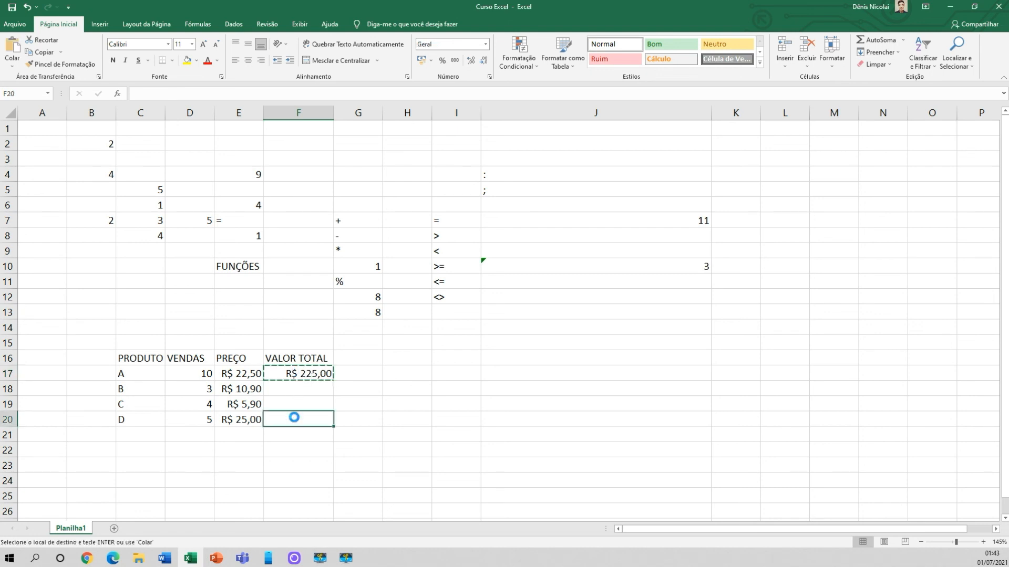
key(ctrl+v)
Compare the cell references used by the total value formulas in F20 and F17.
double_click(294, 420)
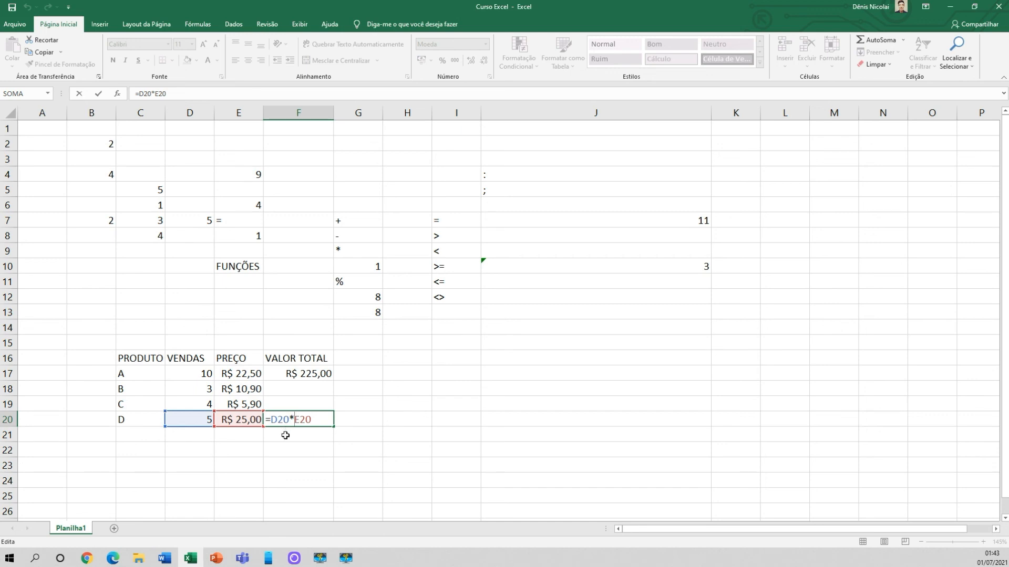
key(ctrl+Return)
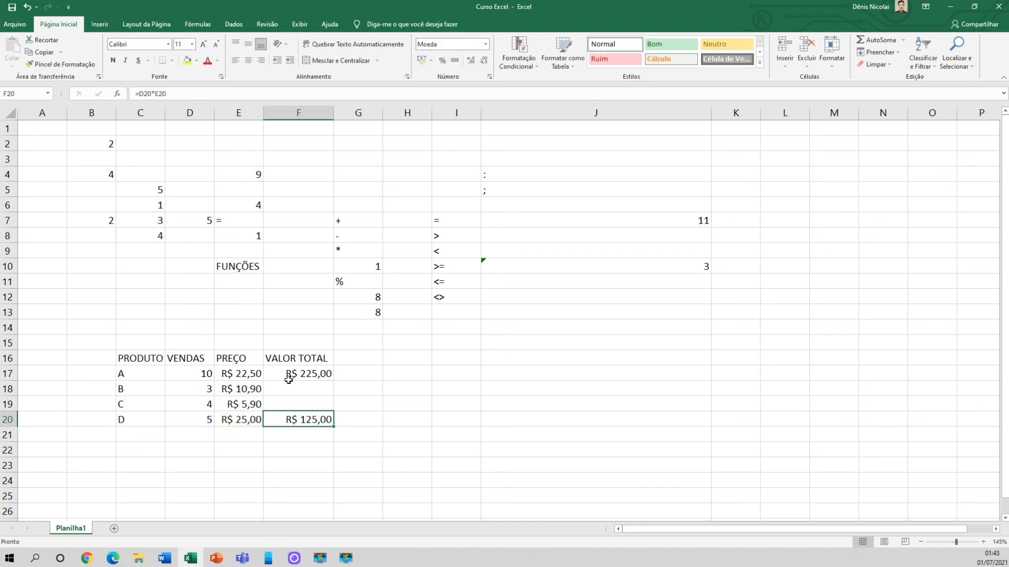
double_click(288, 379)
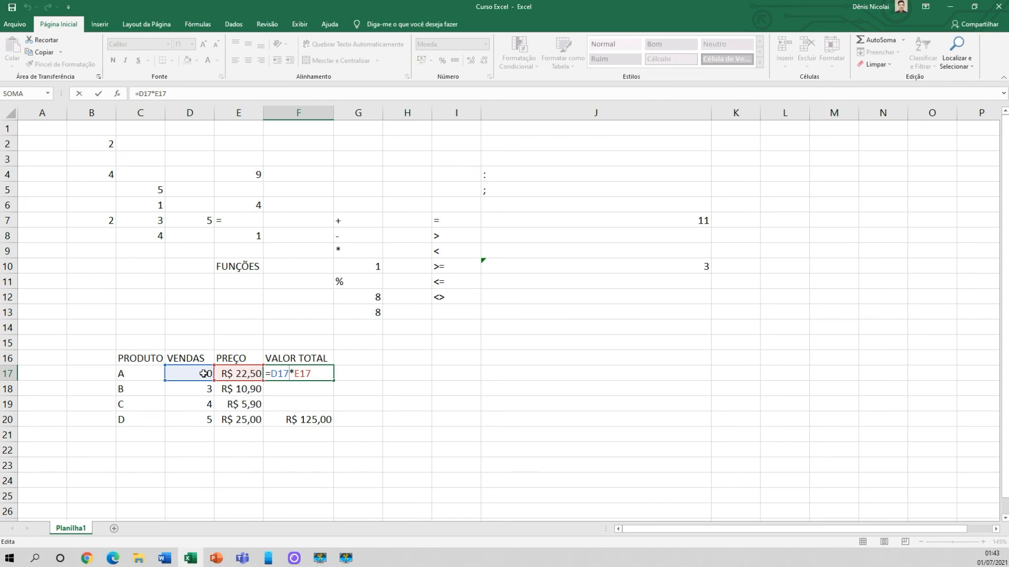
key(ctrl+Return)
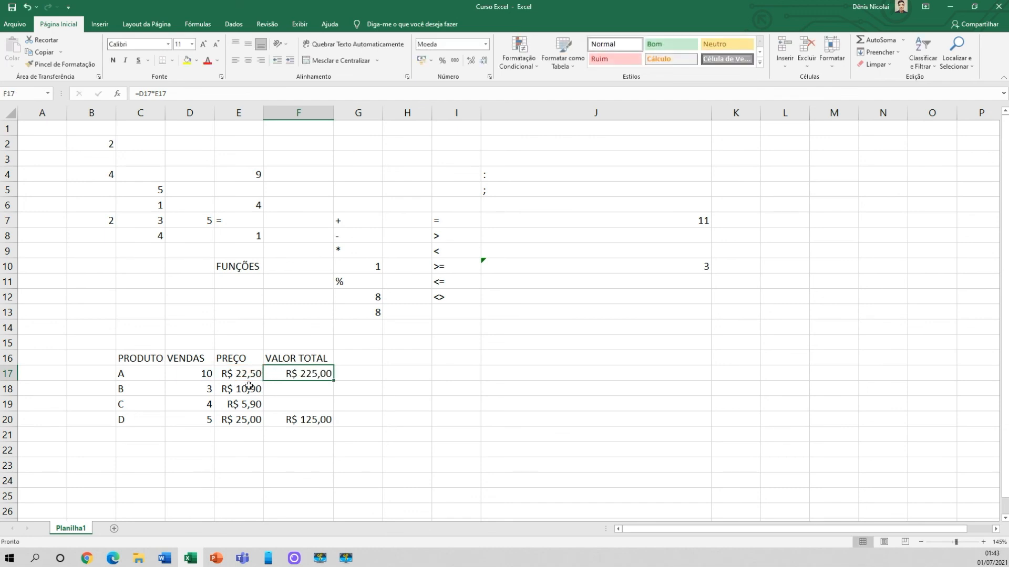
double_click(307, 420)
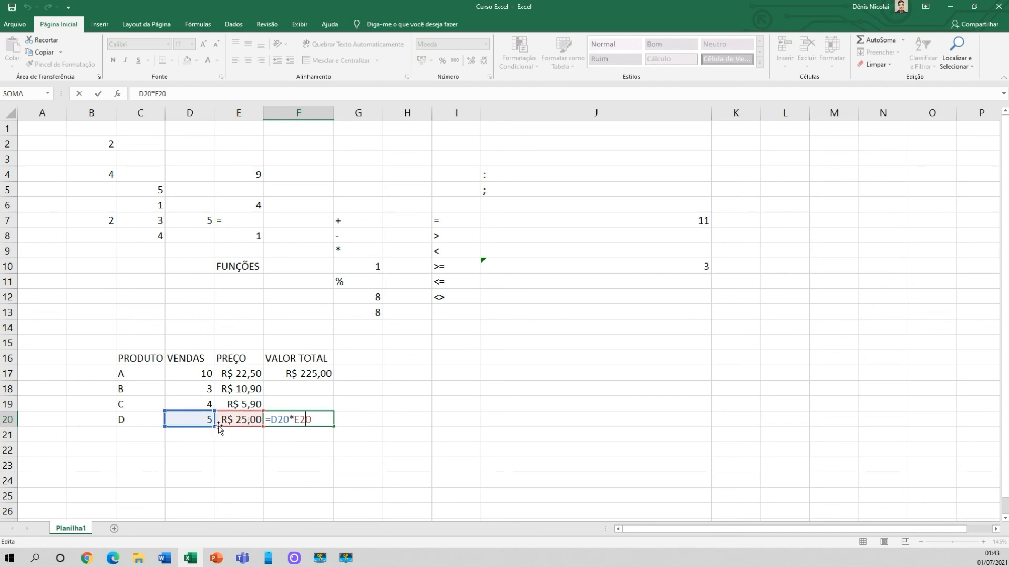
key(ctrl+Return)
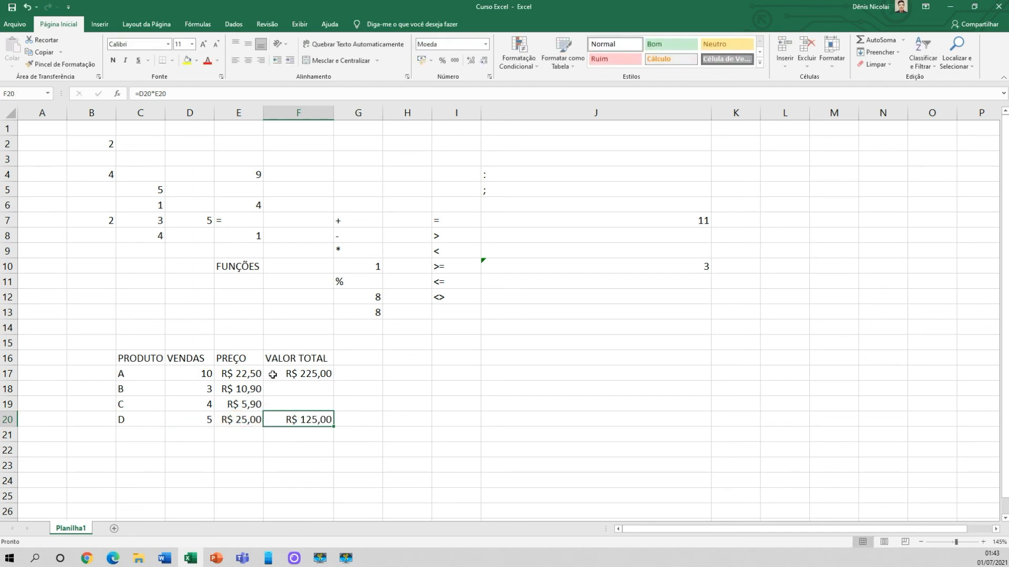
click(187, 377)
key(Right)
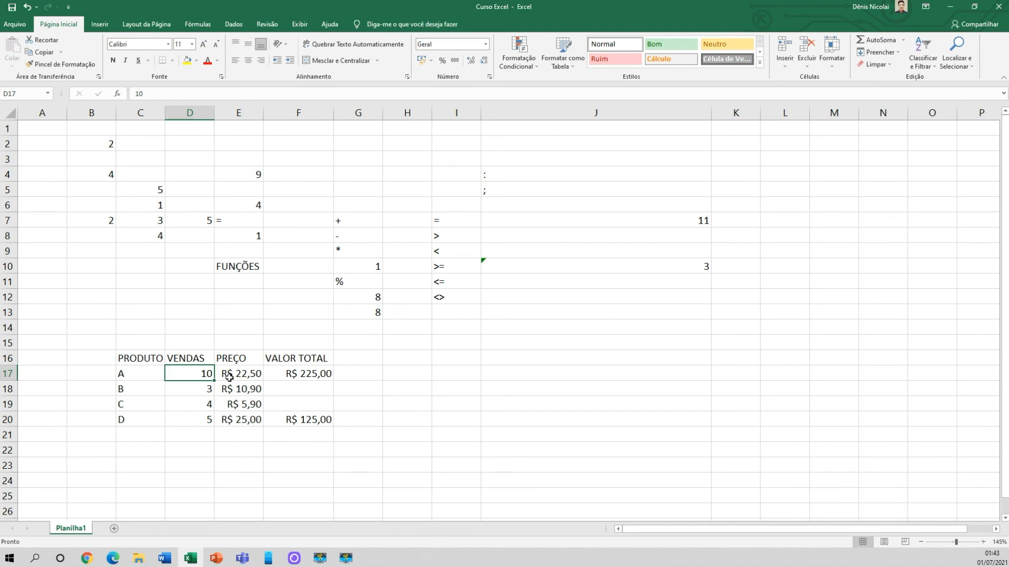
Fill the total value formula from F17 down into F18 and F19 for products B and C, checking F18's references.
click(308, 379)
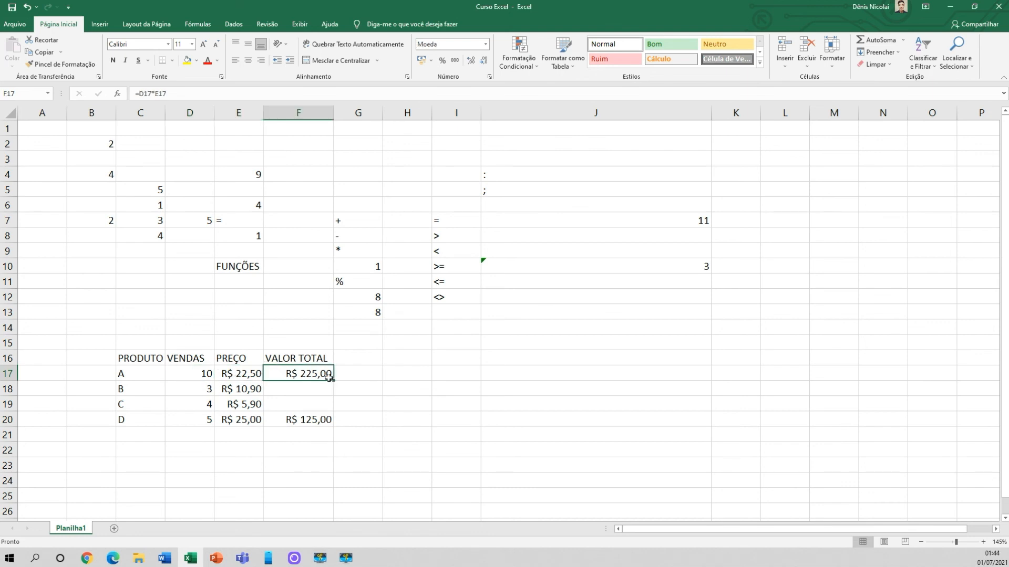
drag(333, 380, 334, 395)
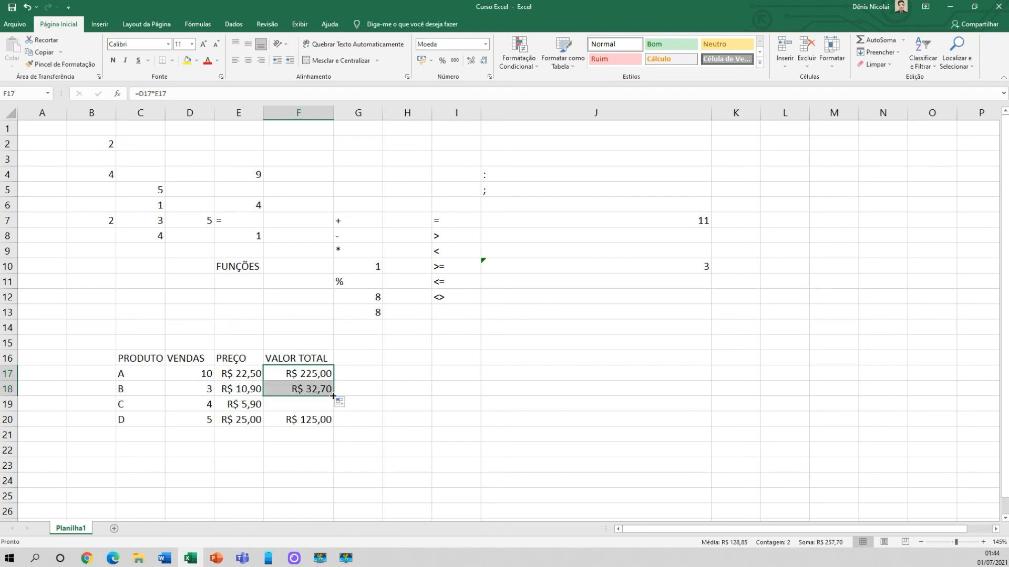
double_click(301, 389)
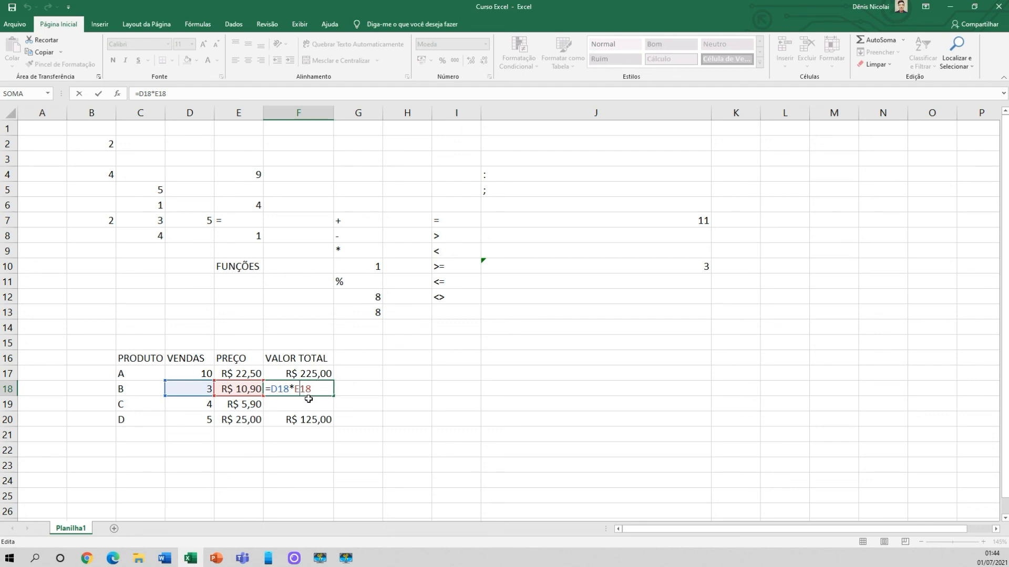
key(Escape)
drag(333, 396, 334, 407)
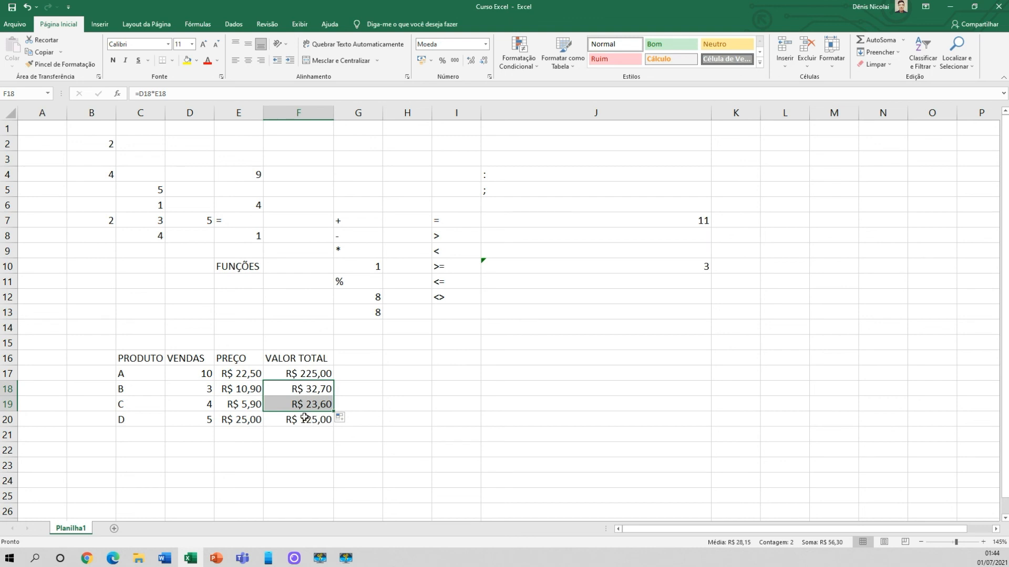
Extend the total value formula from F20 down through F26 for additional product rows.
click(301, 374)
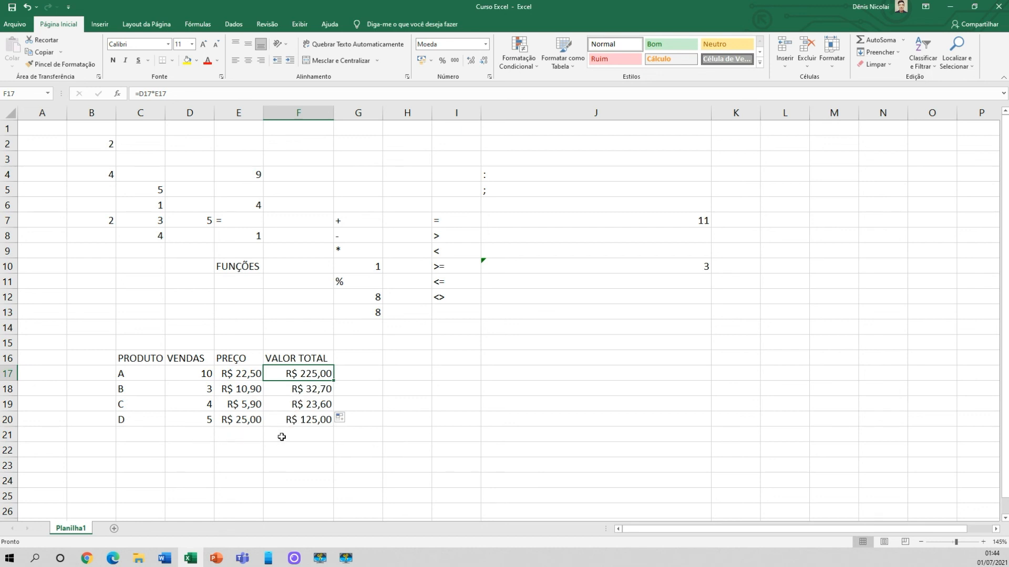
drag(143, 436, 149, 500)
click(306, 423)
drag(332, 429, 333, 513)
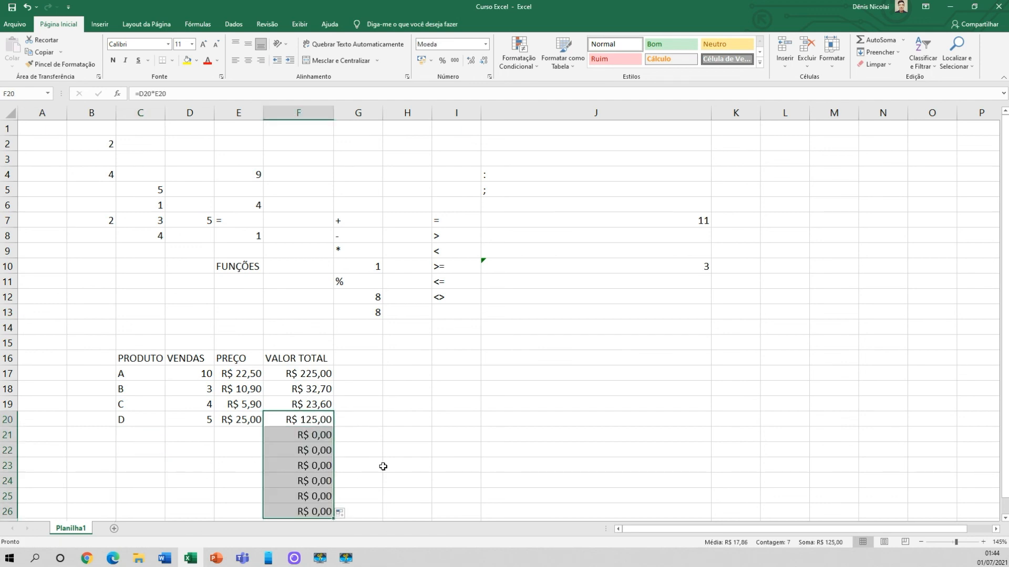
Examine the row references in the filled formulas in F21, F22 and F23.
double_click(320, 436)
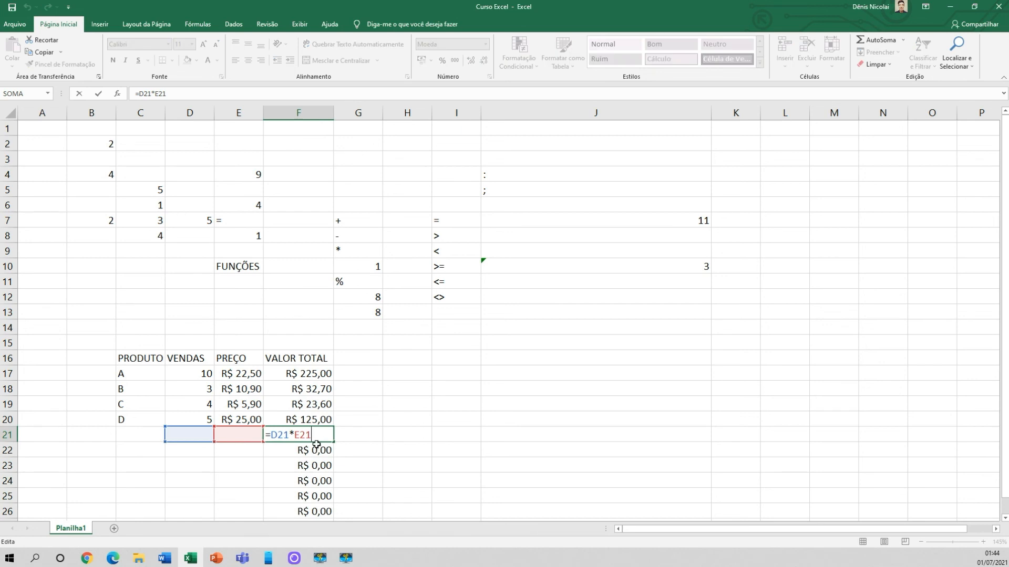
click(308, 455)
double_click(307, 457)
double_click(306, 452)
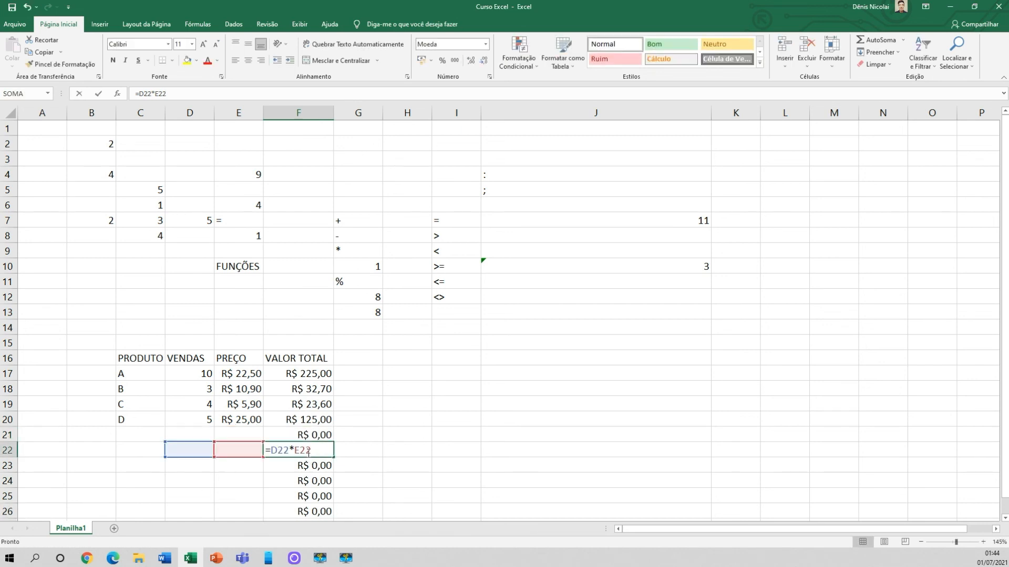
click(296, 467)
double_click(296, 466)
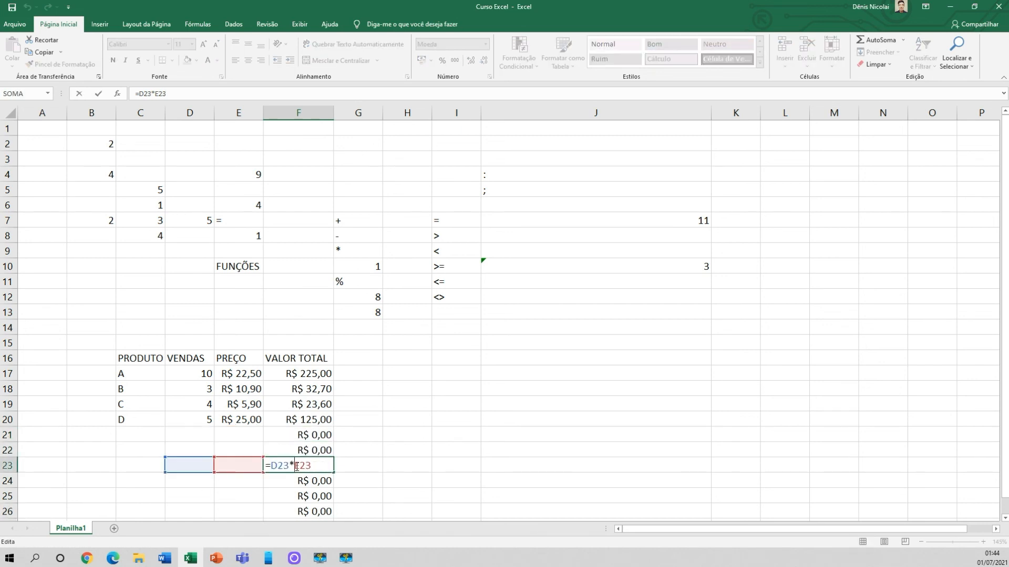
key(Escape)
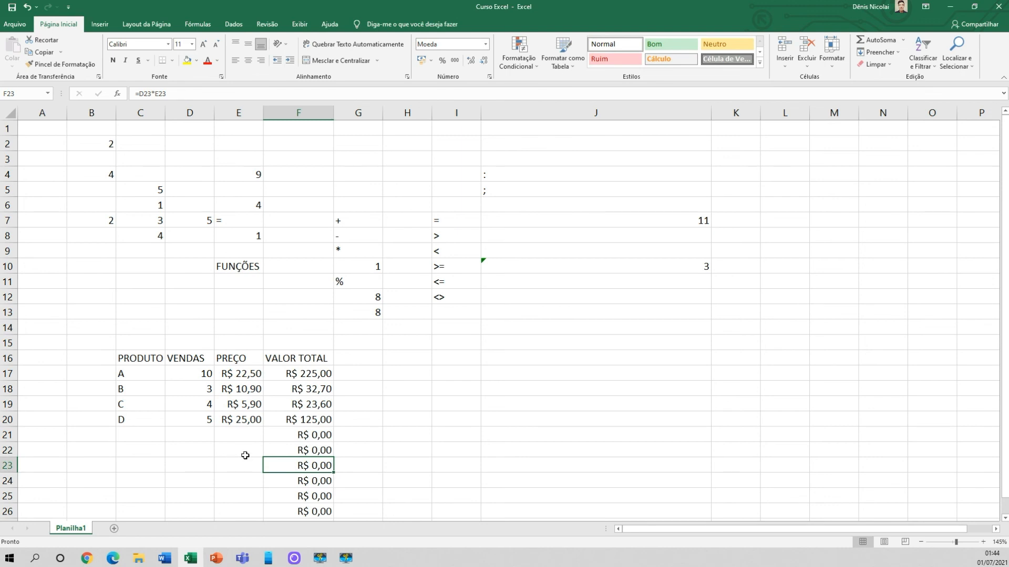
Add product E in row 21 with 2 sales and a price of R$ 5,00, and check its total value formula.
click(138, 438)
text(R)
key(BackSpace)
text(E)
click(190, 441)
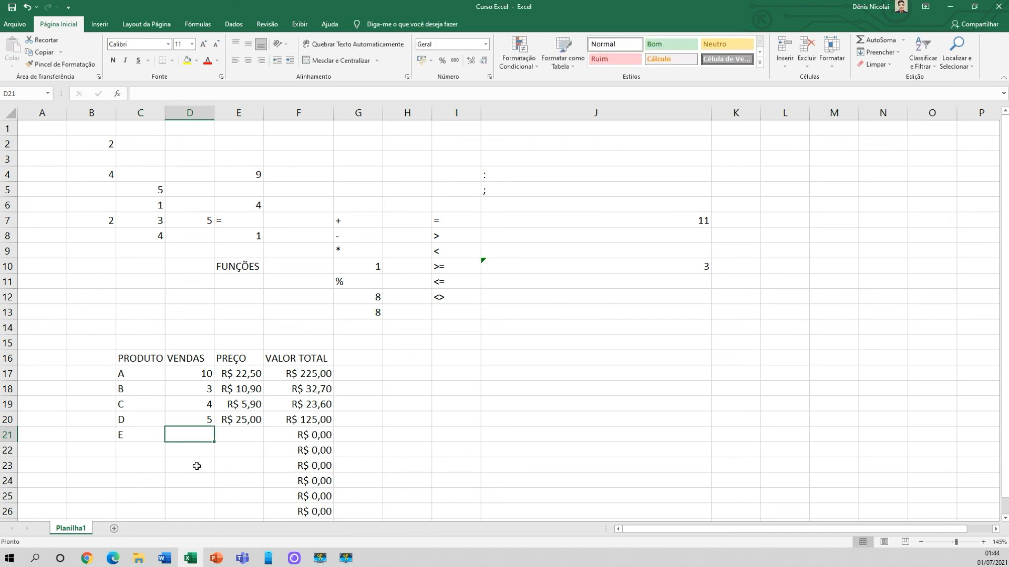
text(2)
click(226, 438)
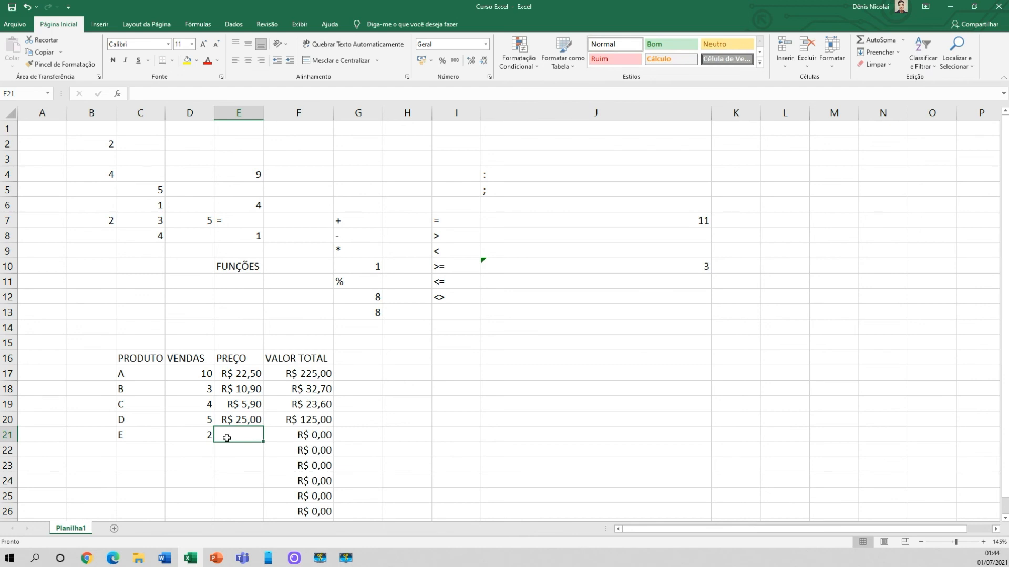
text(5)
key(Return)
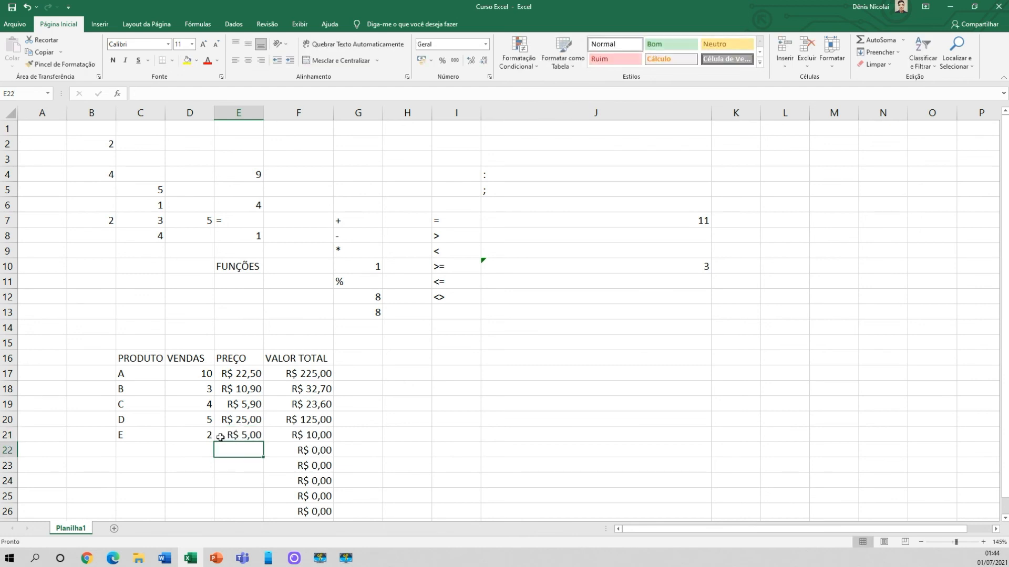
click(311, 432)
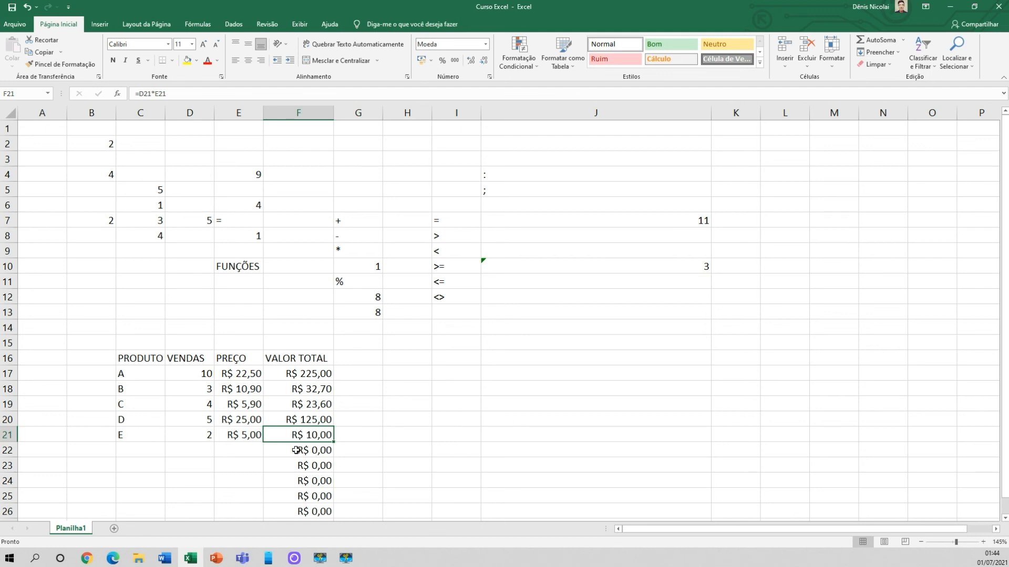
click(379, 429)
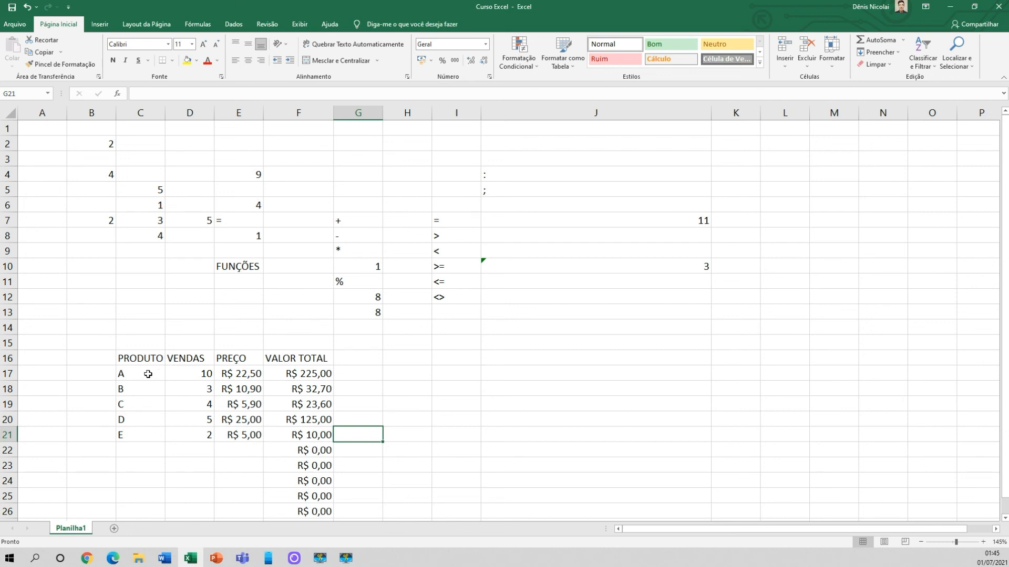
click(434, 407)
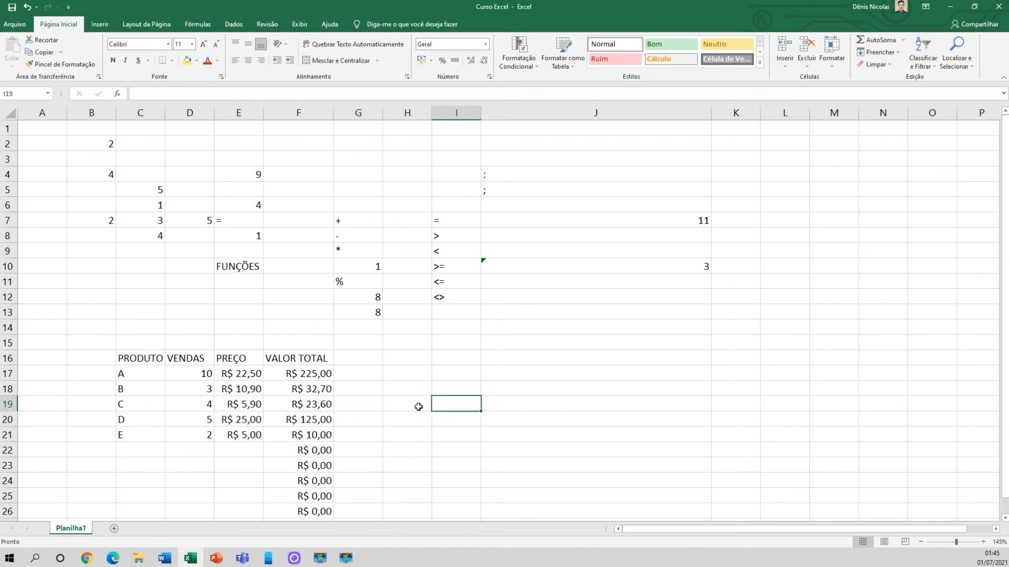
click(418, 407)
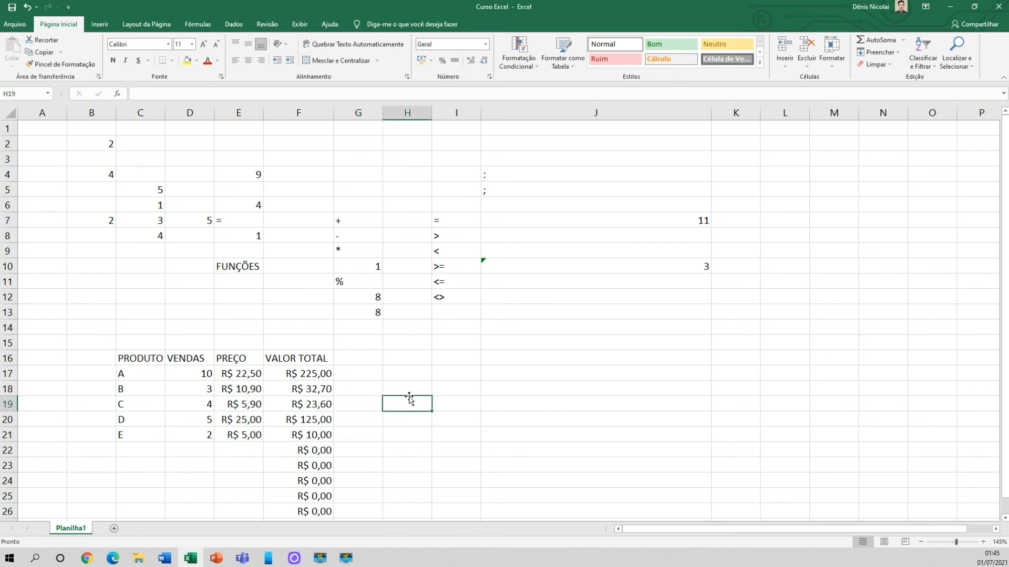